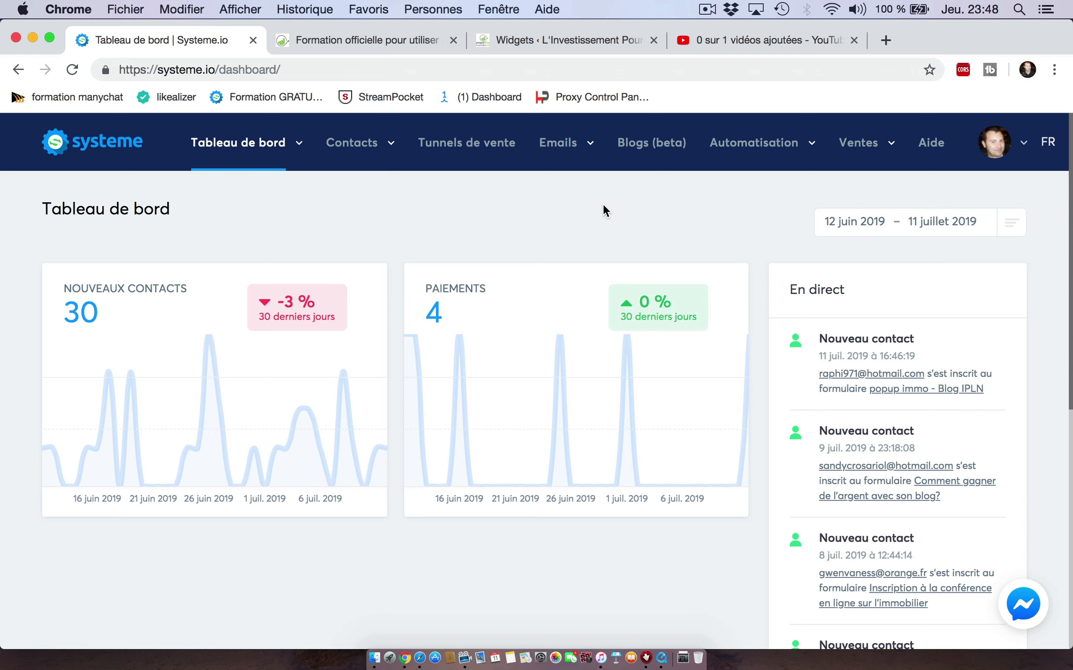
Open the official Systeme.io training page and review it from its heading through the introduction, contact management and Partie 2 sales funnel videos
{"action": "left_click", "coordinate": [391, 38]}
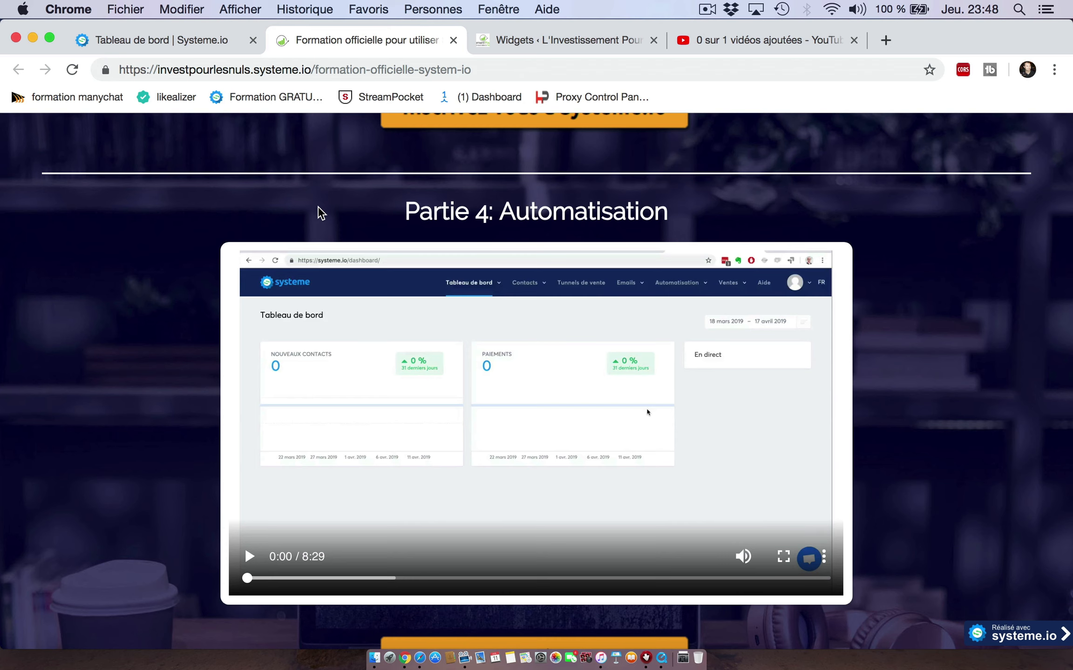
{"action": "scroll", "coordinate": [968, 555], "scroll_direction": "up", "scroll_amount": 8}
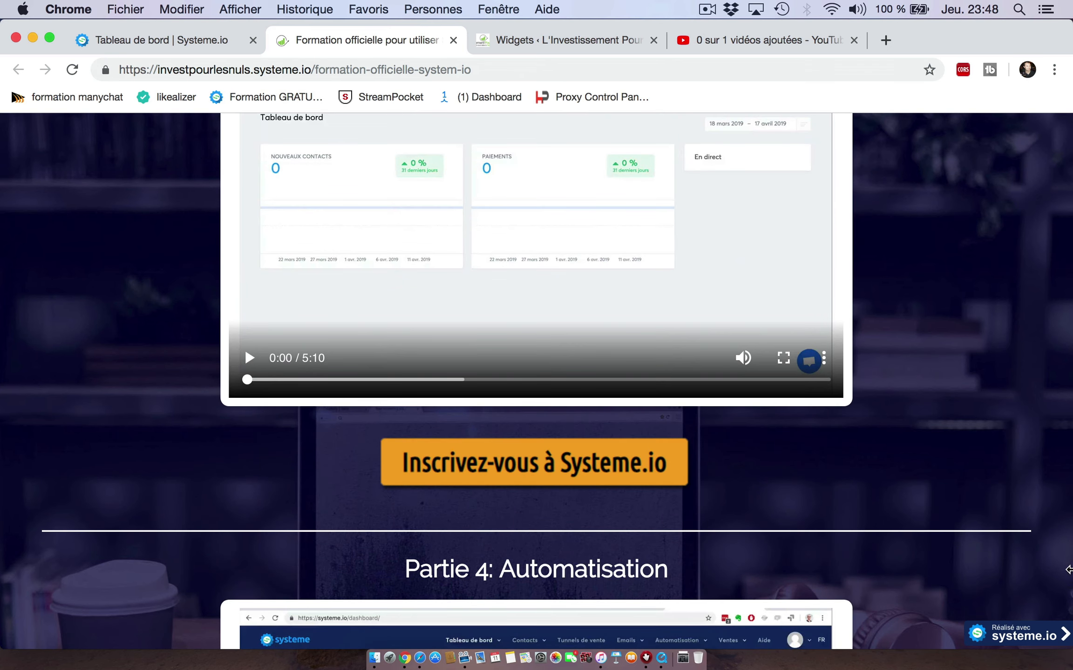
{"action": "scroll", "coordinate": [1059, 568], "scroll_direction": "up", "scroll_amount": 1}
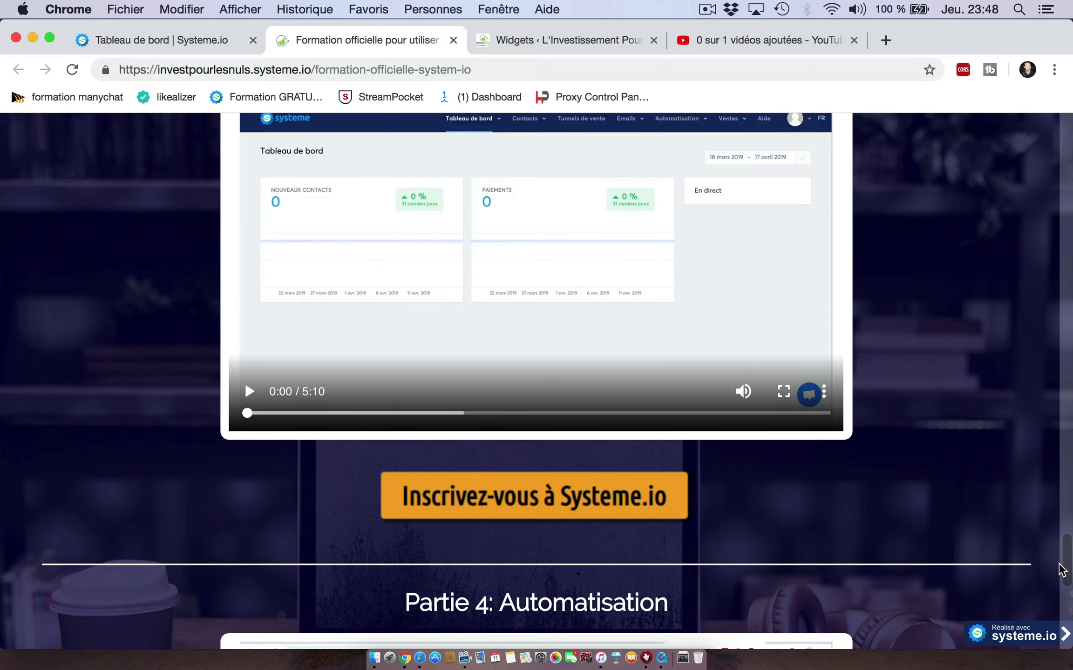
{"action": "left_click_drag", "start_coordinate": [1066, 568], "coordinate": [1066, 118]}
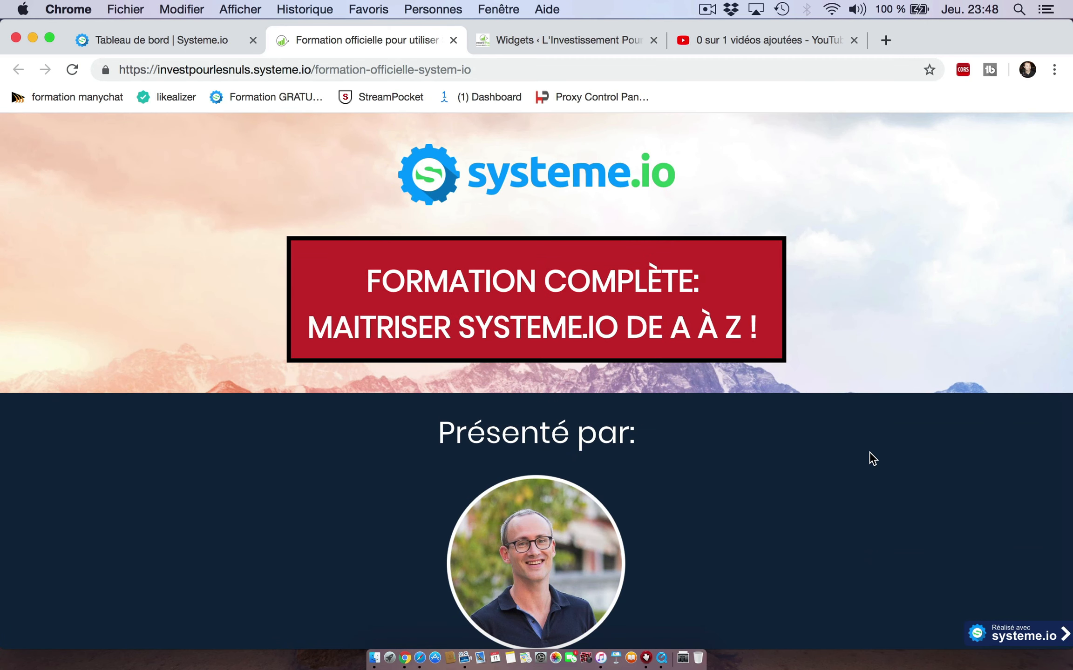
{"action": "scroll", "coordinate": [869, 451], "scroll_direction": "down", "scroll_amount": 3}
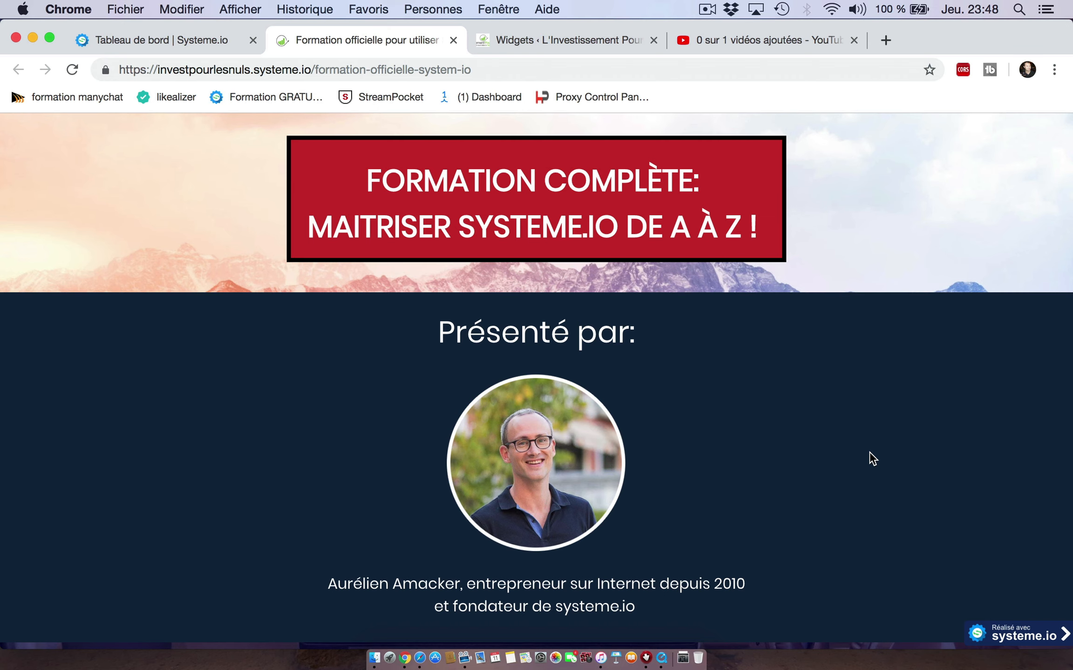
{"action": "scroll", "coordinate": [869, 452], "scroll_direction": "down", "scroll_amount": 8}
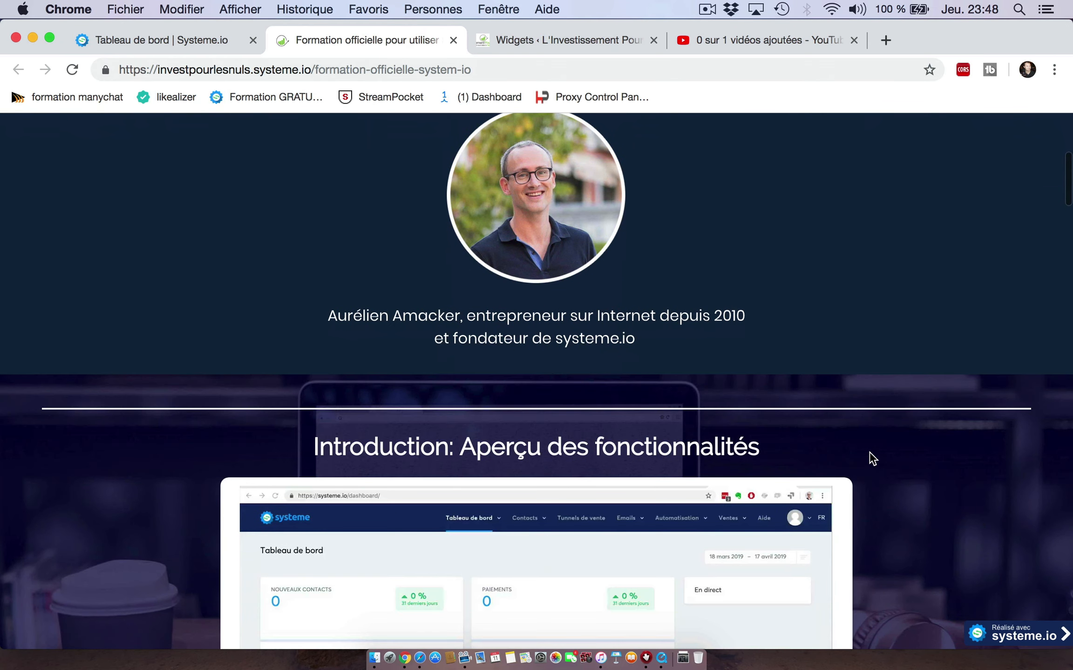
{"action": "scroll", "coordinate": [869, 459], "scroll_direction": "down", "scroll_amount": 6}
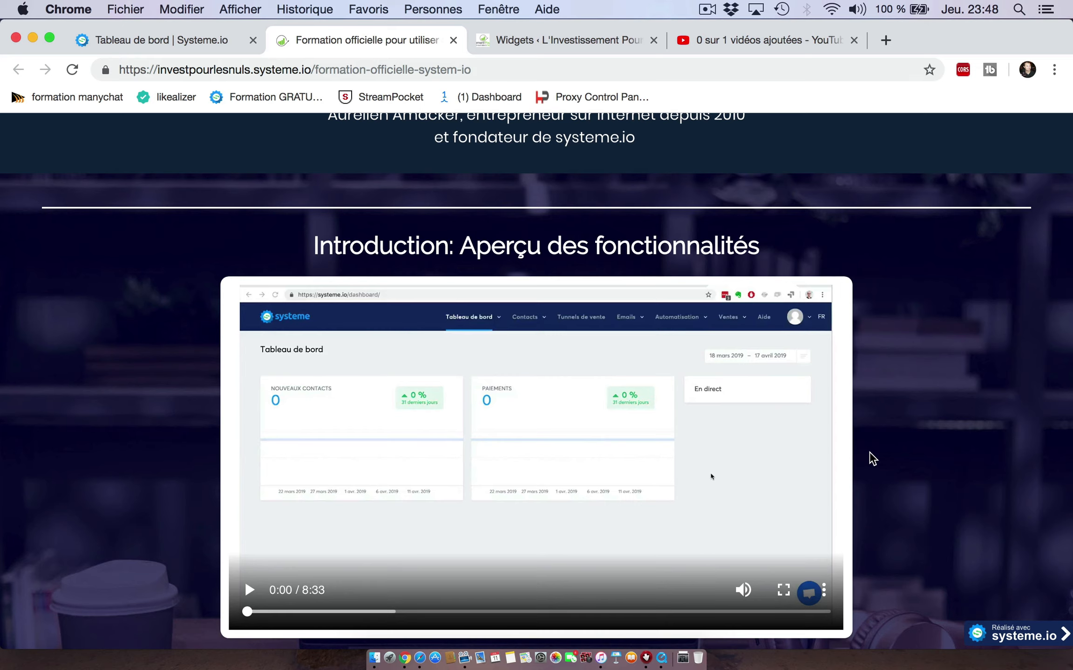
{"action": "scroll", "coordinate": [872, 459], "scroll_direction": "down", "scroll_amount": 14}
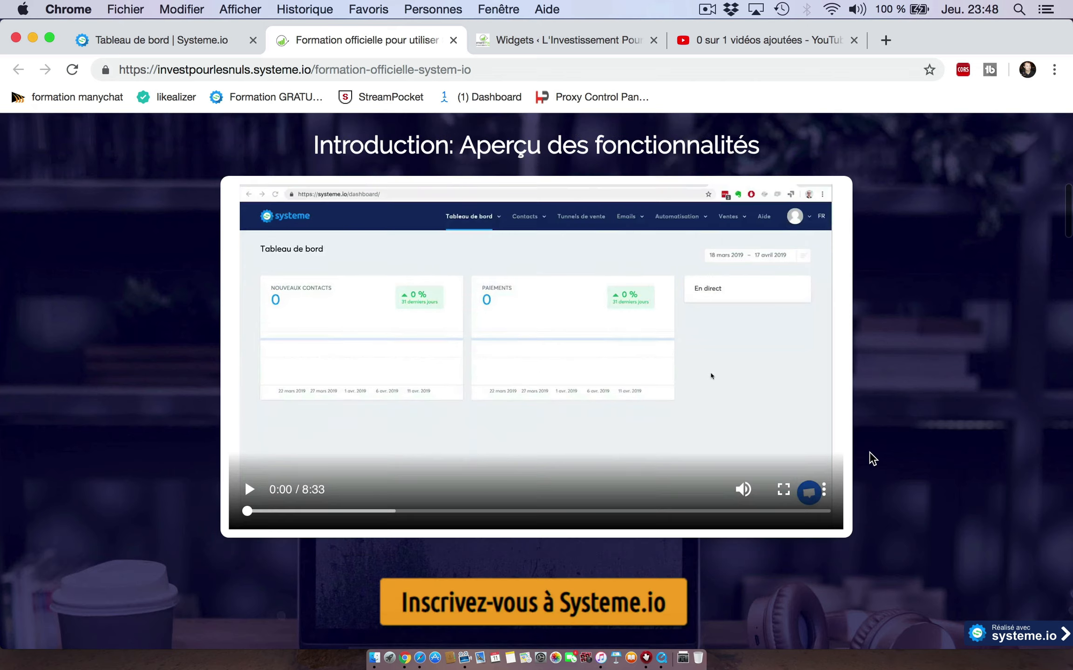
{"action": "scroll", "coordinate": [873, 458], "scroll_direction": "down", "scroll_amount": 5}
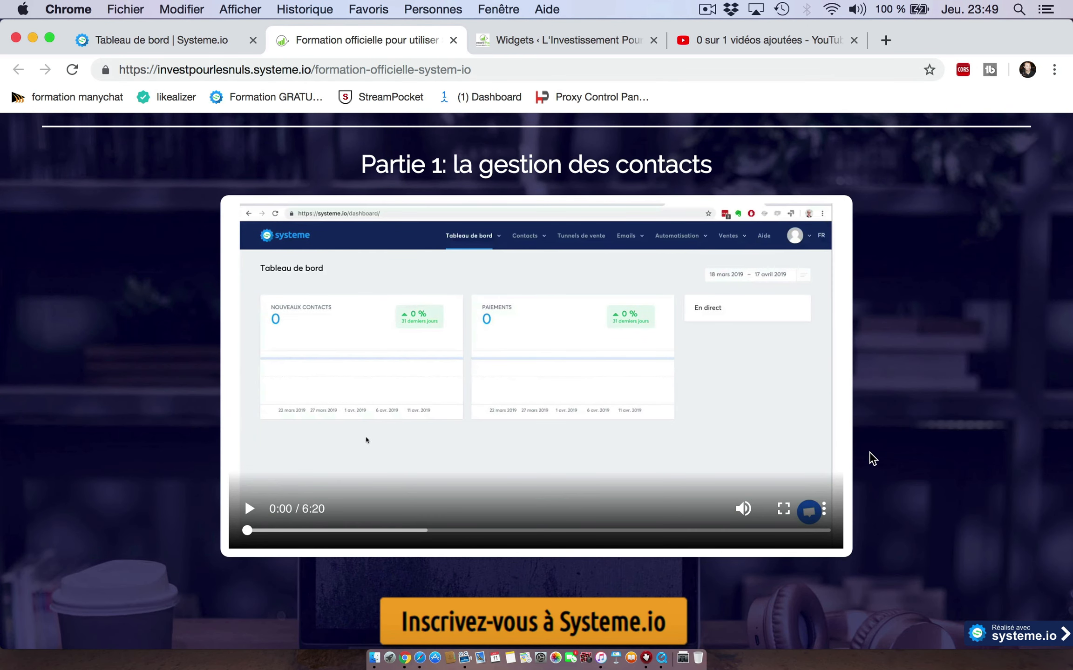
{"action": "scroll", "coordinate": [872, 458], "scroll_direction": "down", "scroll_amount": 15}
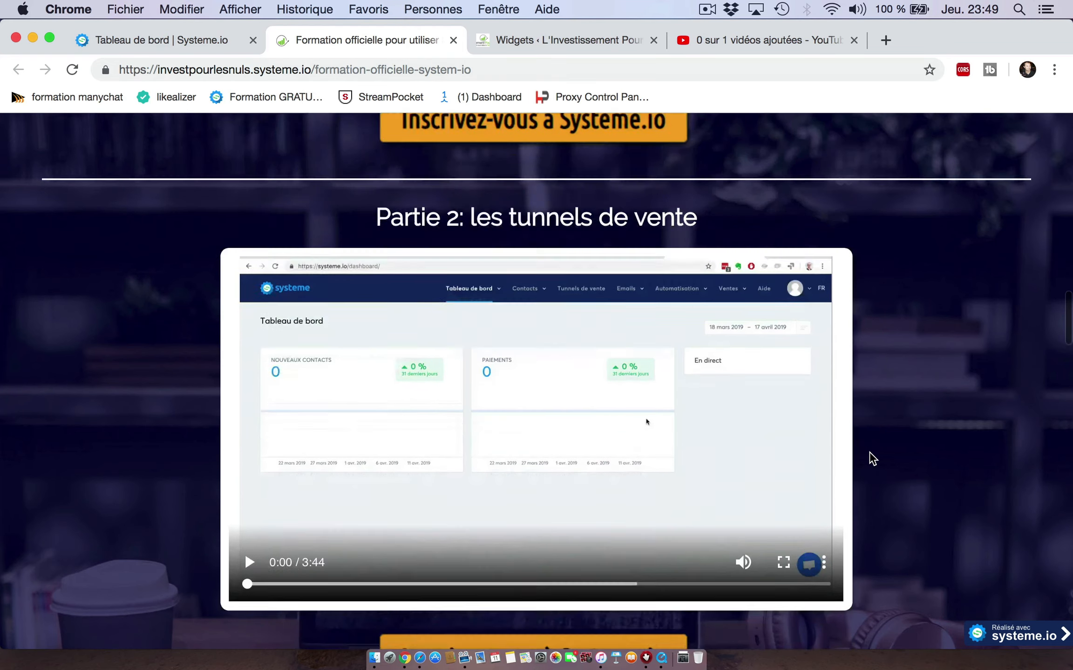
{"action": "scroll", "coordinate": [872, 458], "scroll_direction": "down", "scroll_amount": 1}
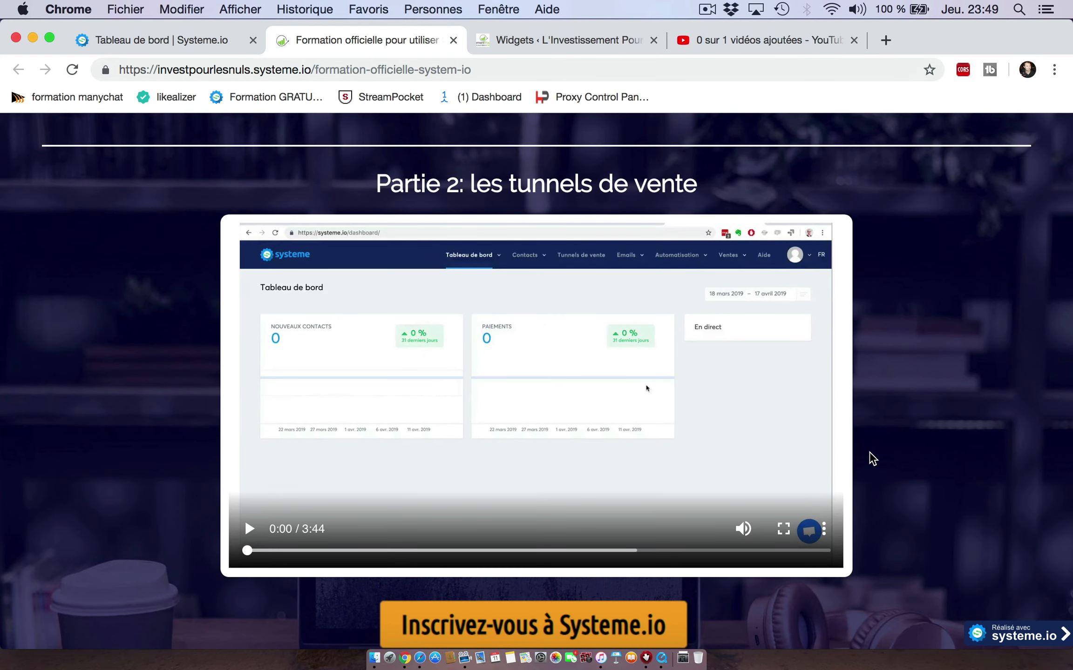
{"action": "scroll", "coordinate": [872, 459], "scroll_direction": "down", "scroll_amount": 4}
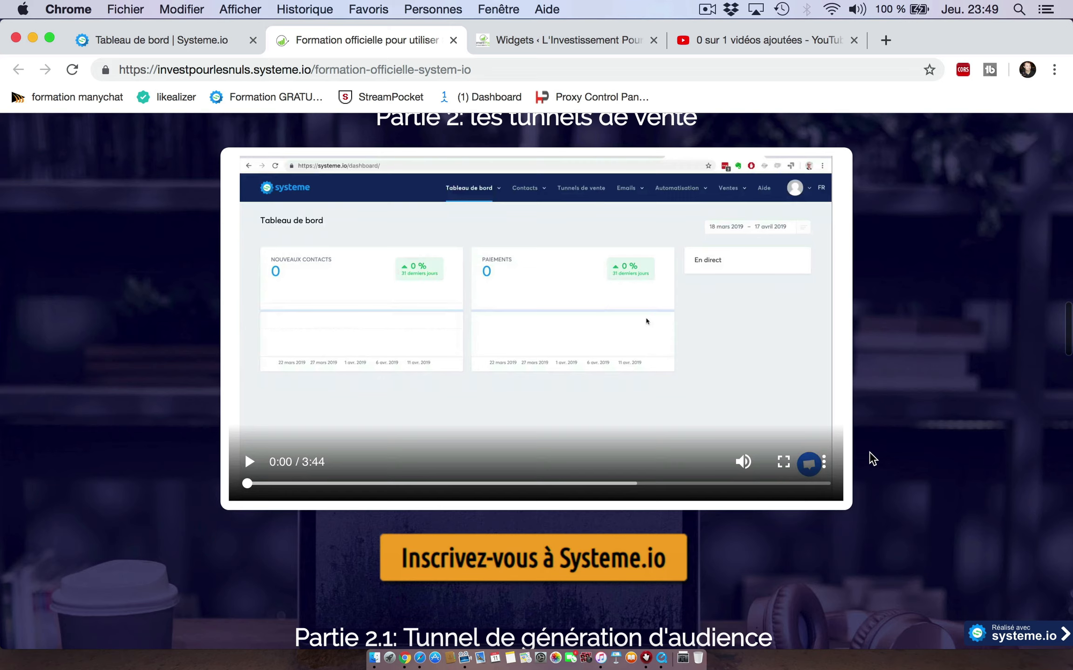
{"action": "scroll", "coordinate": [873, 458], "scroll_direction": "up", "scroll_amount": 3}
{"action": "scroll", "coordinate": [872, 458], "scroll_direction": "down", "scroll_amount": 12}
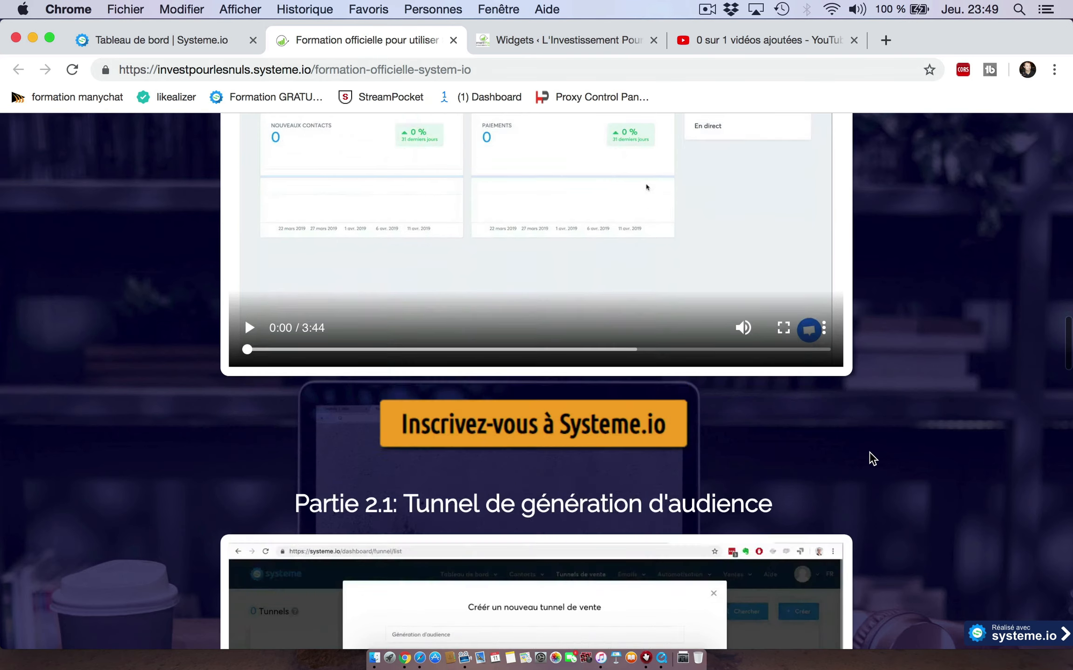
Review the remaining training videos on audience and sales funnels, emails, member sites and automation
{"action": "scroll", "coordinate": [872, 459], "scroll_direction": "down", "scroll_amount": 2}
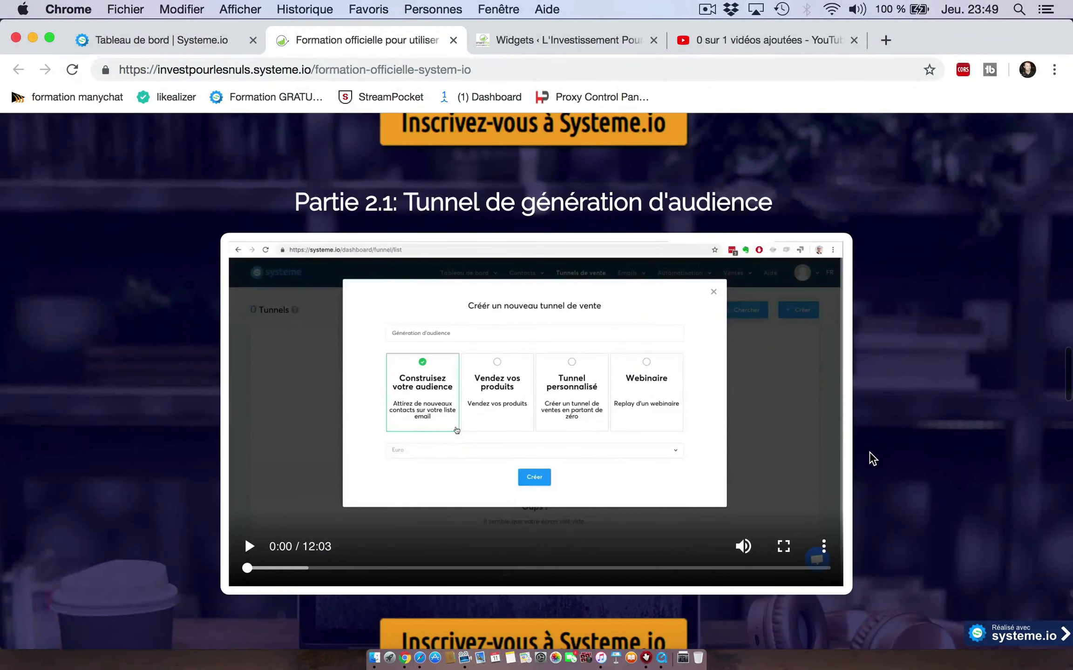
{"action": "scroll", "coordinate": [872, 458], "scroll_direction": "down", "scroll_amount": 1}
{"action": "scroll", "coordinate": [873, 458], "scroll_direction": "down", "scroll_amount": 13}
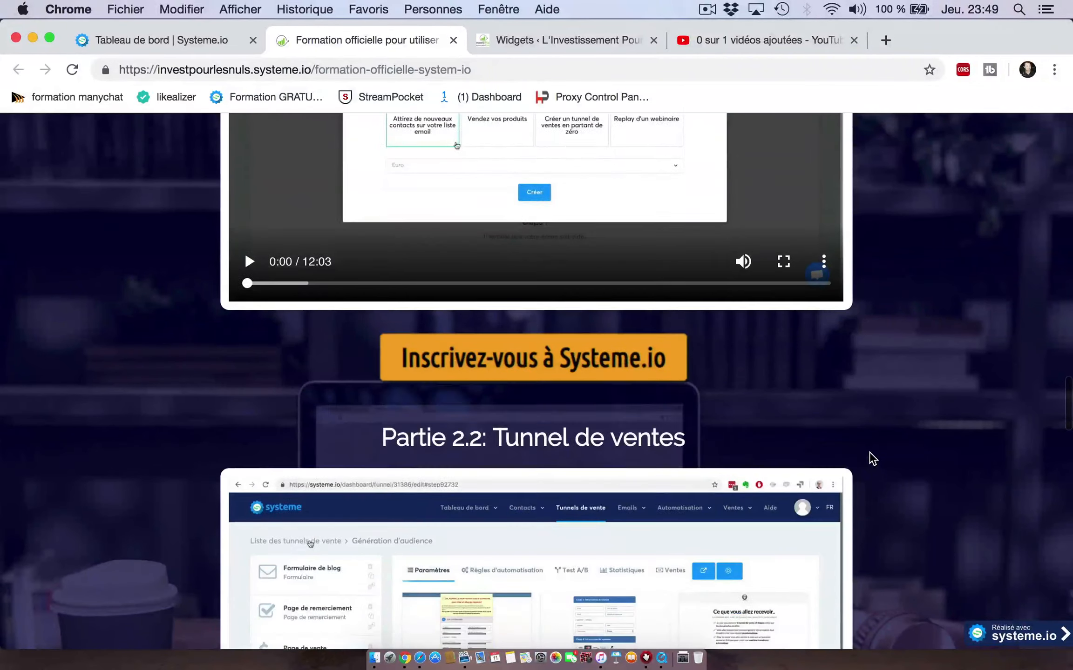
{"action": "scroll", "coordinate": [872, 459], "scroll_direction": "down", "scroll_amount": 2}
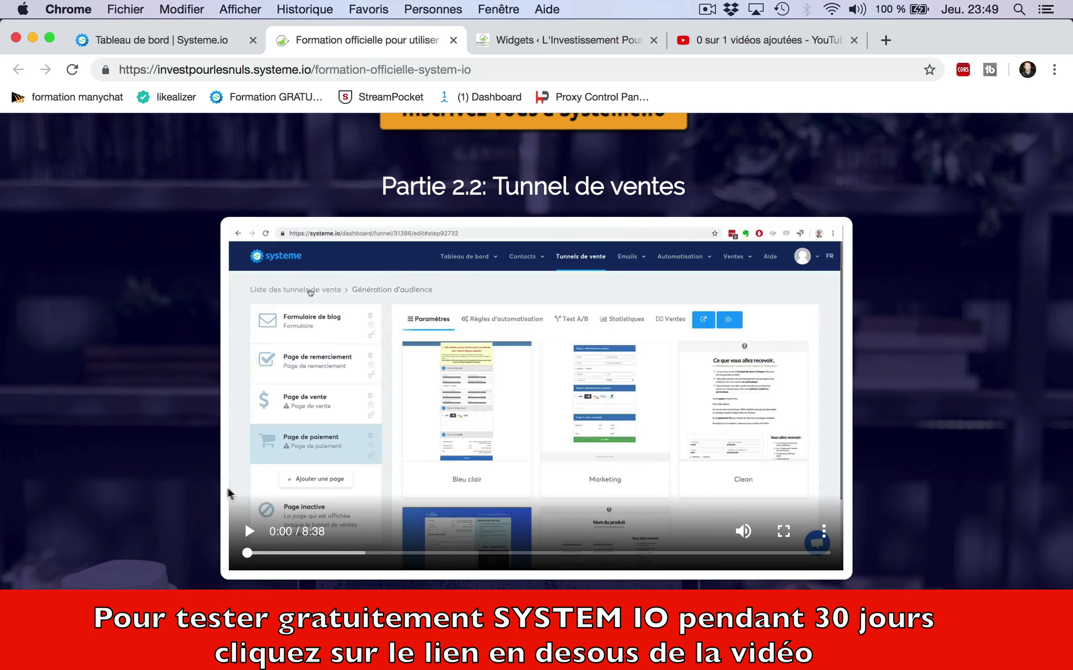
{"action": "scroll", "coordinate": [212, 491], "scroll_direction": "down", "scroll_amount": 6}
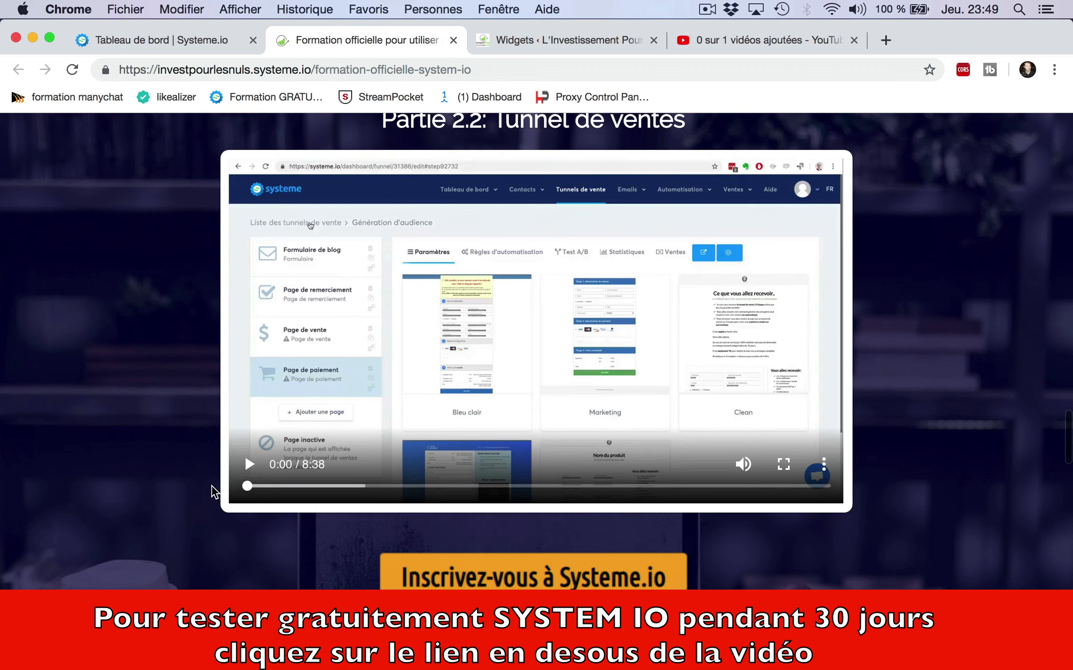
{"action": "scroll", "coordinate": [211, 491], "scroll_direction": "down", "scroll_amount": 5}
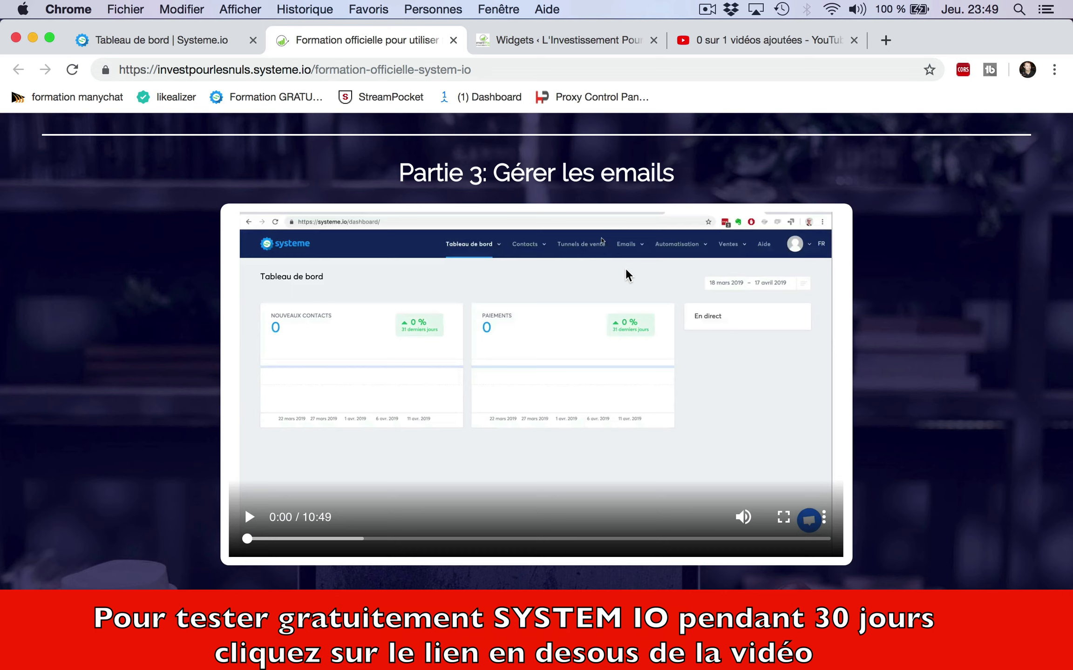
{"action": "scroll", "coordinate": [626, 269], "scroll_direction": "down", "scroll_amount": 10}
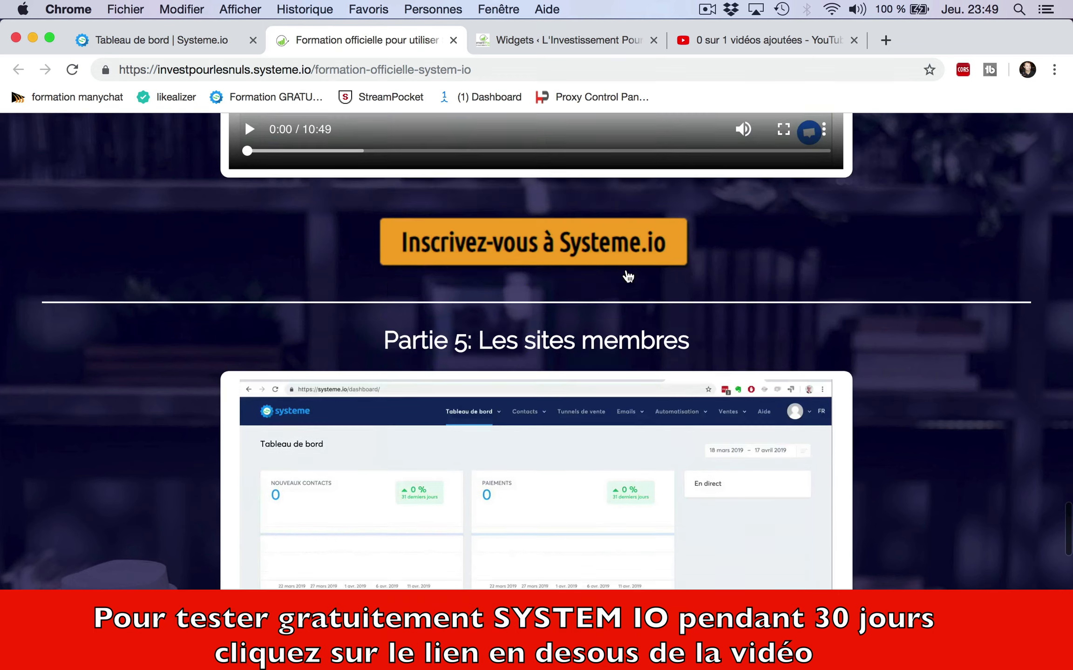
{"action": "scroll", "coordinate": [626, 276], "scroll_direction": "down", "scroll_amount": 5}
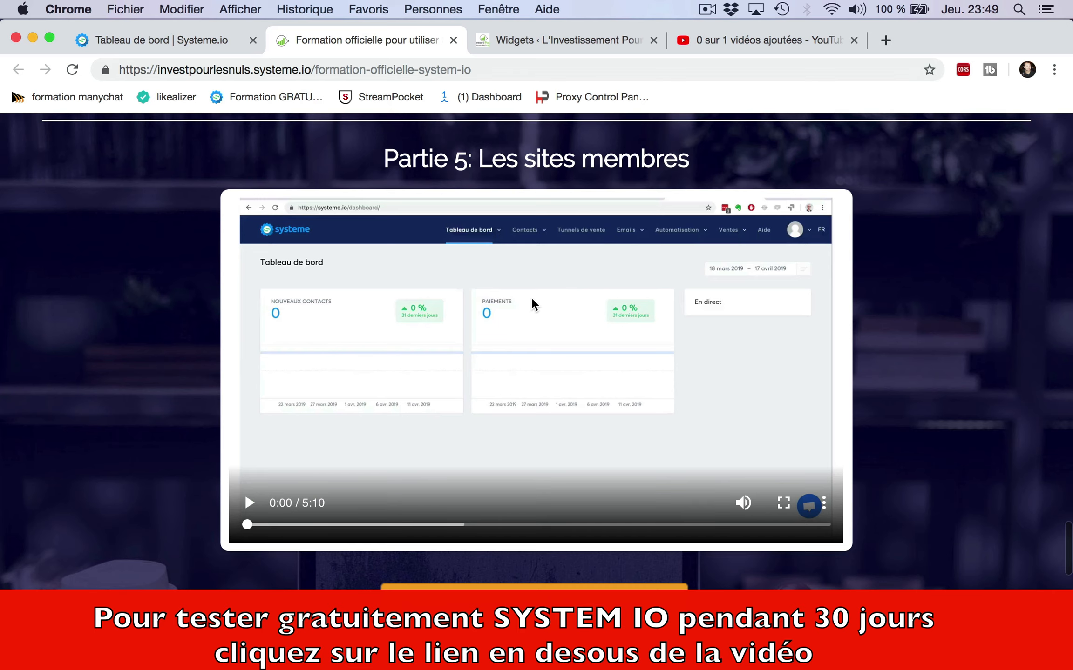
{"action": "scroll", "coordinate": [532, 300], "scroll_direction": "down", "scroll_amount": 12}
{"action": "scroll", "coordinate": [532, 302], "scroll_direction": "down", "scroll_amount": 3}
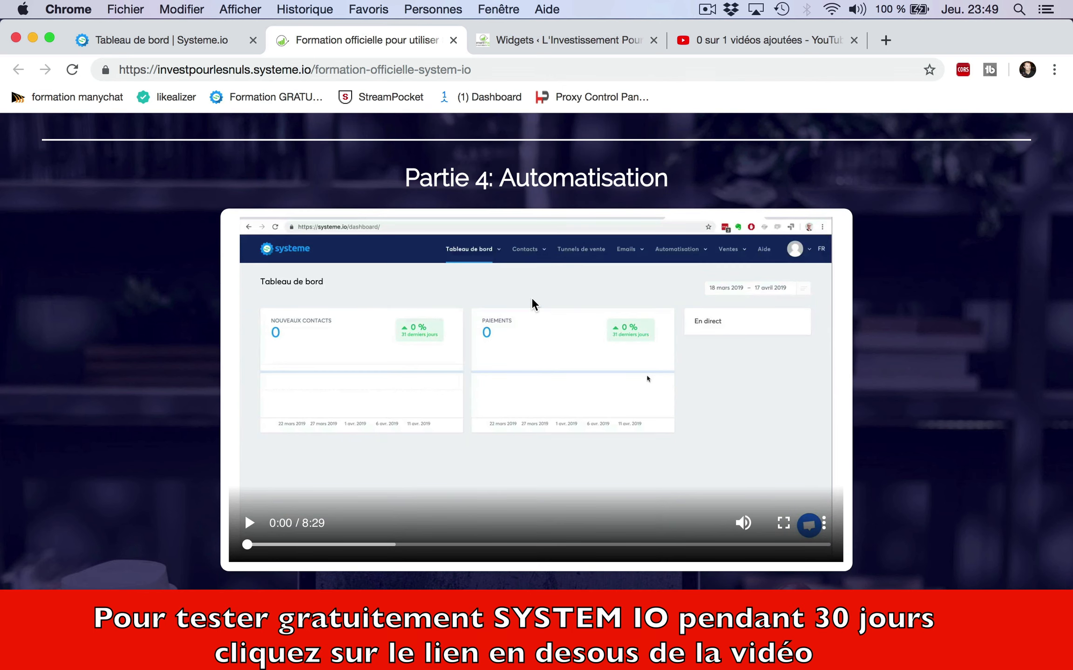
{"action": "scroll", "coordinate": [532, 300], "scroll_direction": "down", "scroll_amount": 5}
{"action": "scroll", "coordinate": [531, 302], "scroll_direction": "up", "scroll_amount": 6}
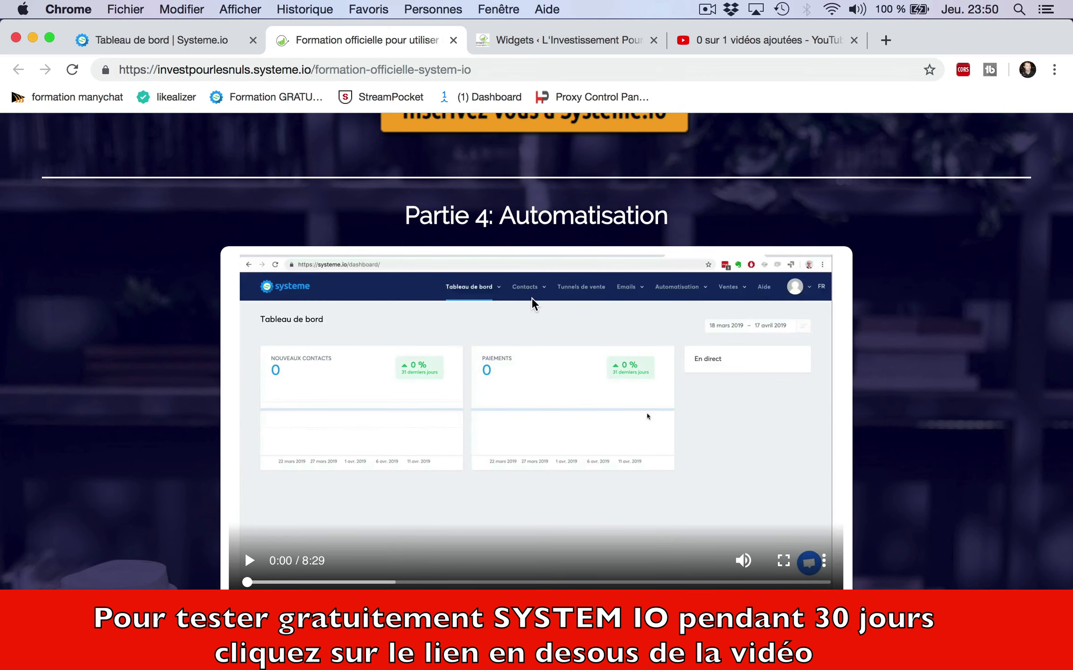
Close the training page and open the list of sales funnels in the Systeme.io account
{"action": "left_click", "coordinate": [452, 41]}
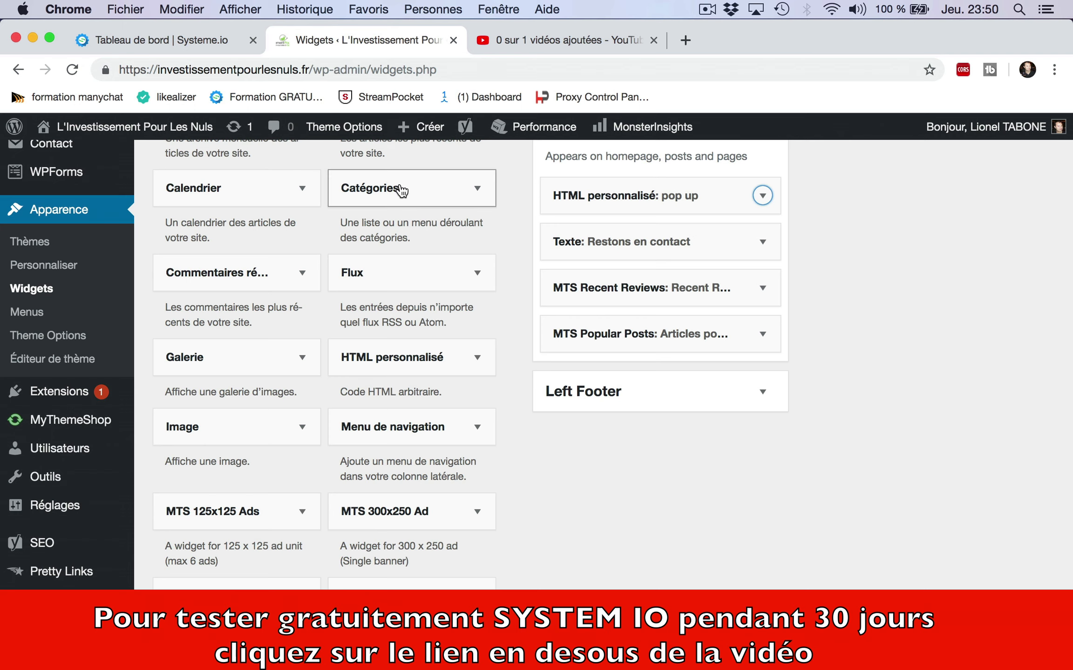
{"action": "left_click", "coordinate": [178, 36]}
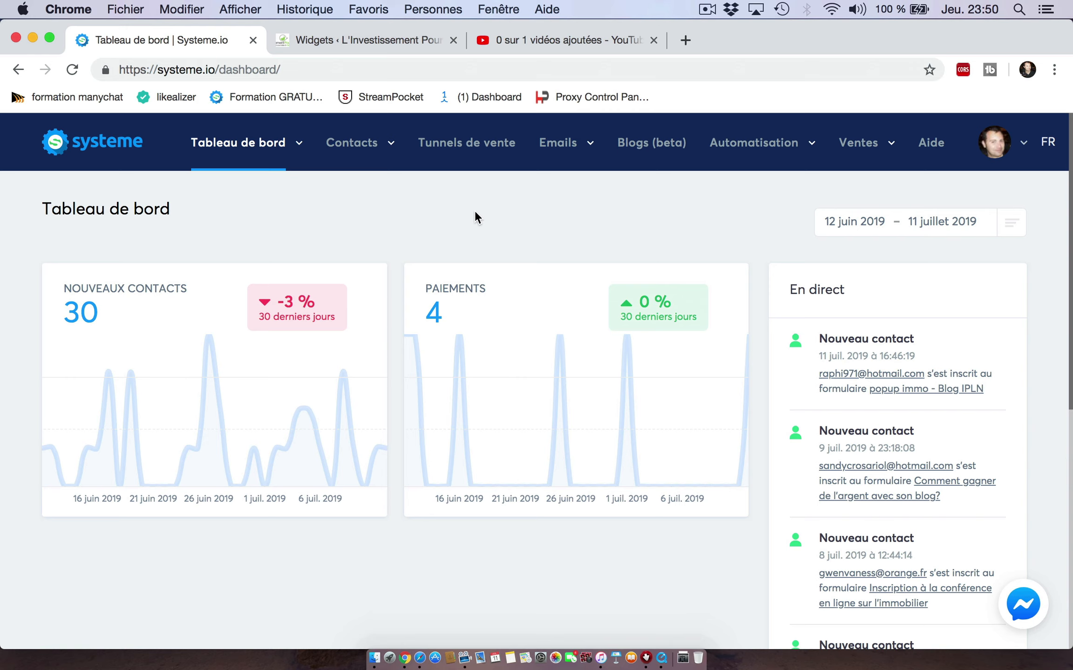
{"action": "left_click", "coordinate": [466, 150]}
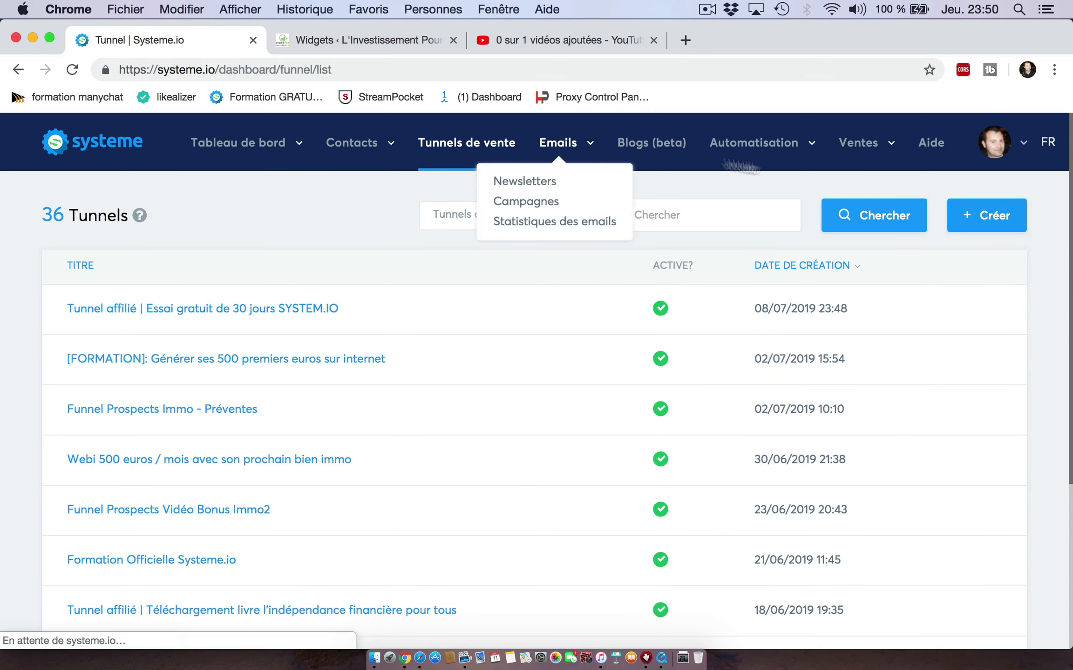
Create a new sales funnel of the type Tunnel personnalisé named "ttesst popup"
{"action": "left_click", "coordinate": [990, 217]}
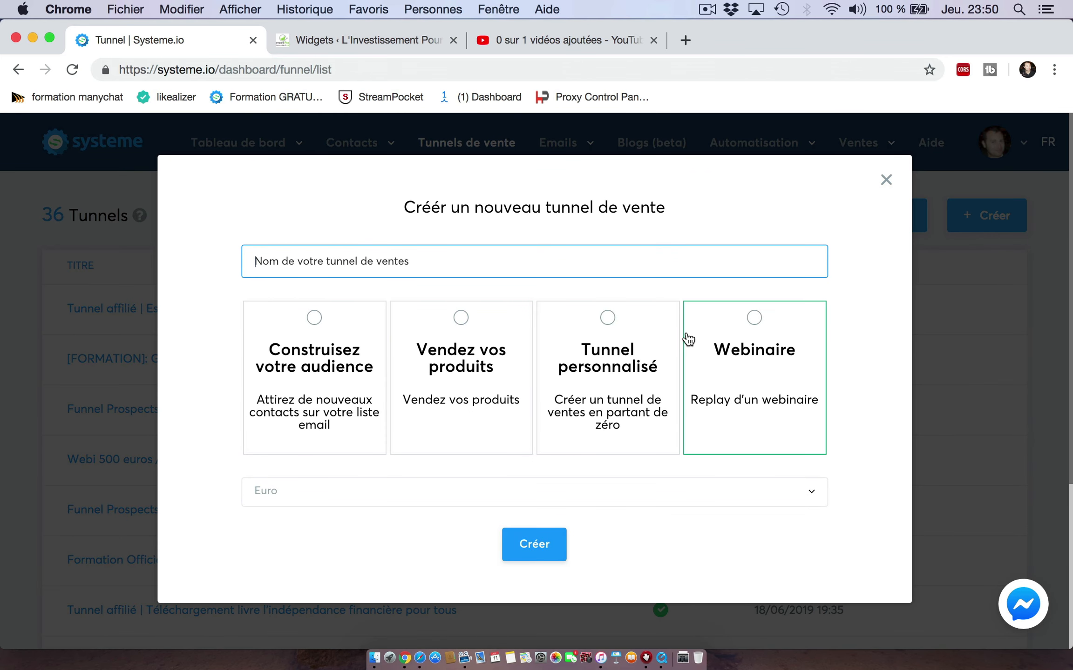
{"action": "left_click", "coordinate": [607, 318]}
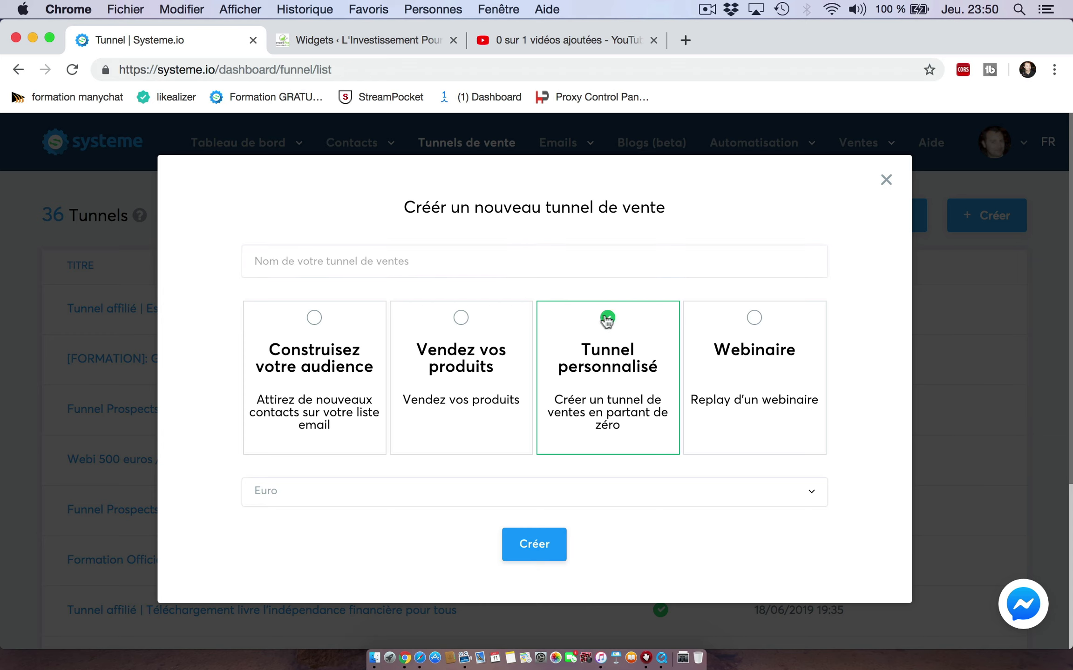
{"action": "left_click", "coordinate": [413, 261]}
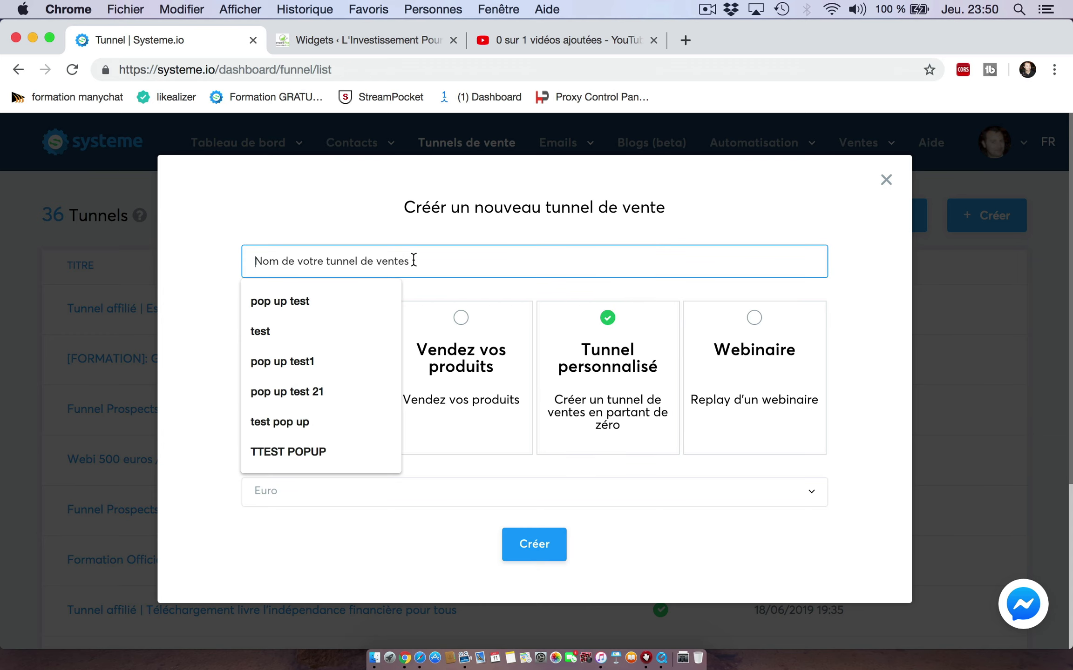
{"action": "type", "text": "ttesst popup"}
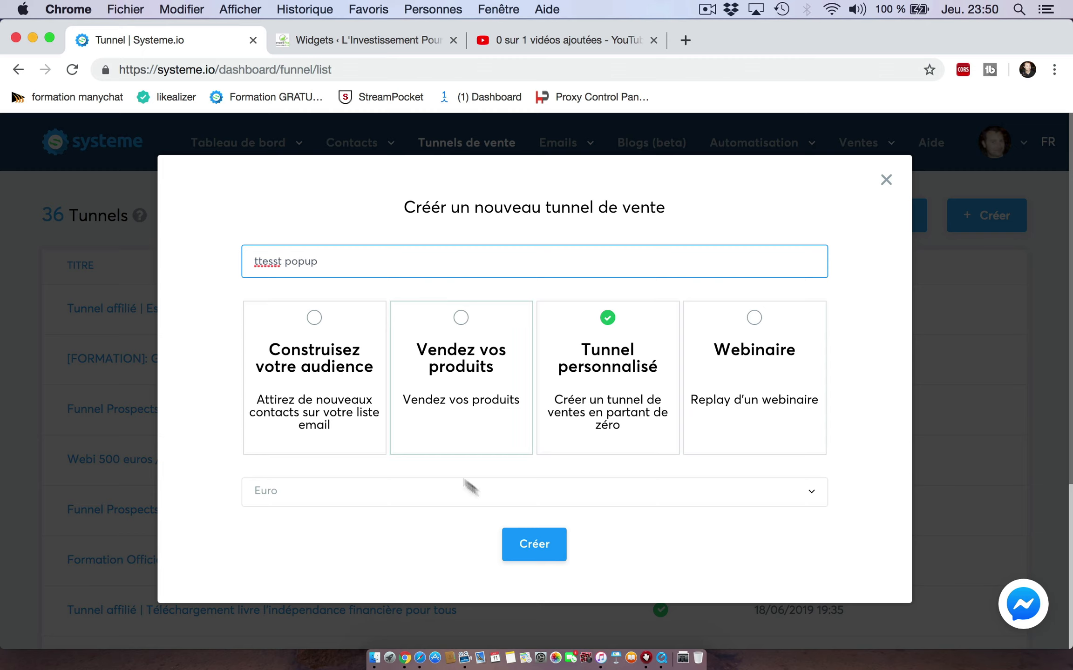
{"action": "left_click", "coordinate": [519, 544]}
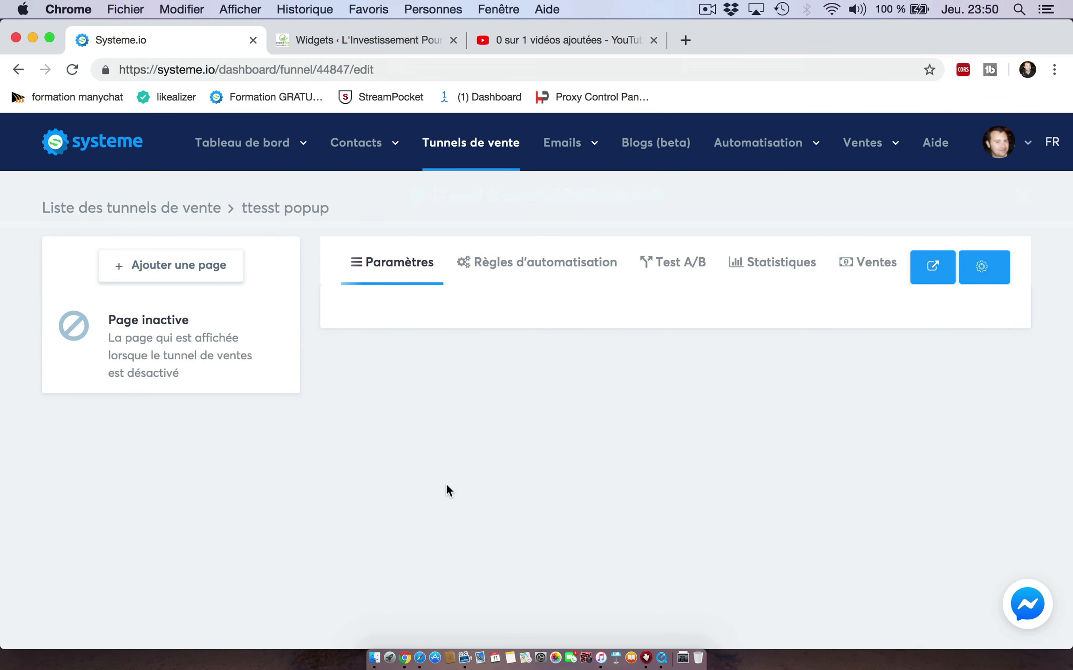
Add a page named "pop up" of the type Formulaire popup to the funnel and view its available templates
{"action": "left_click", "coordinate": [206, 266]}
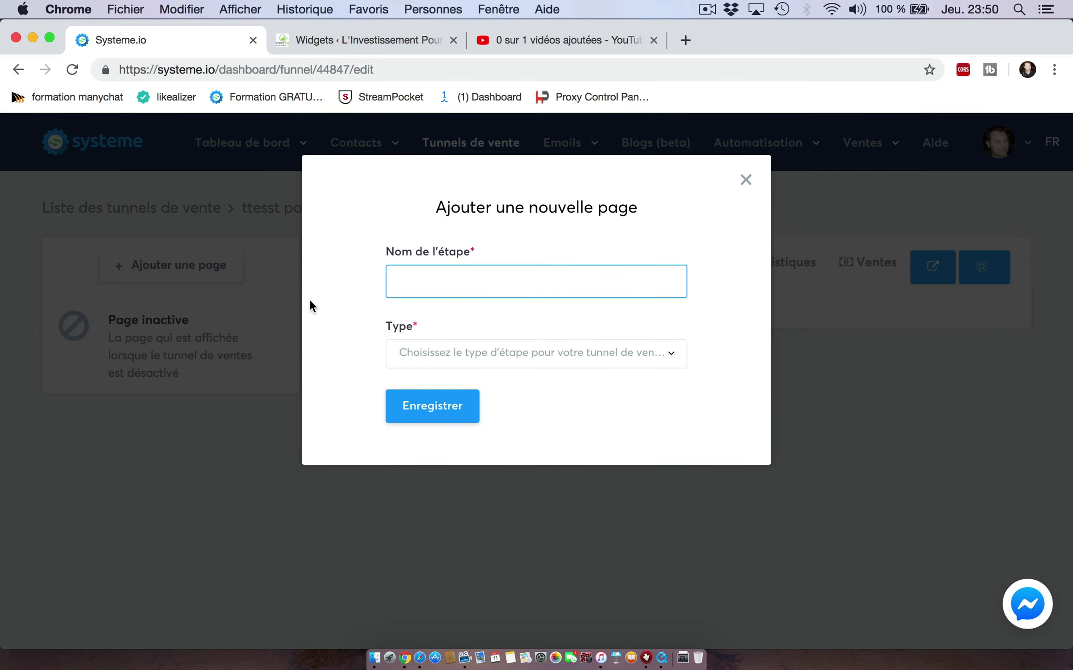
{"action": "type", "text": "pop up"}
{"action": "left_click", "coordinate": [424, 325]}
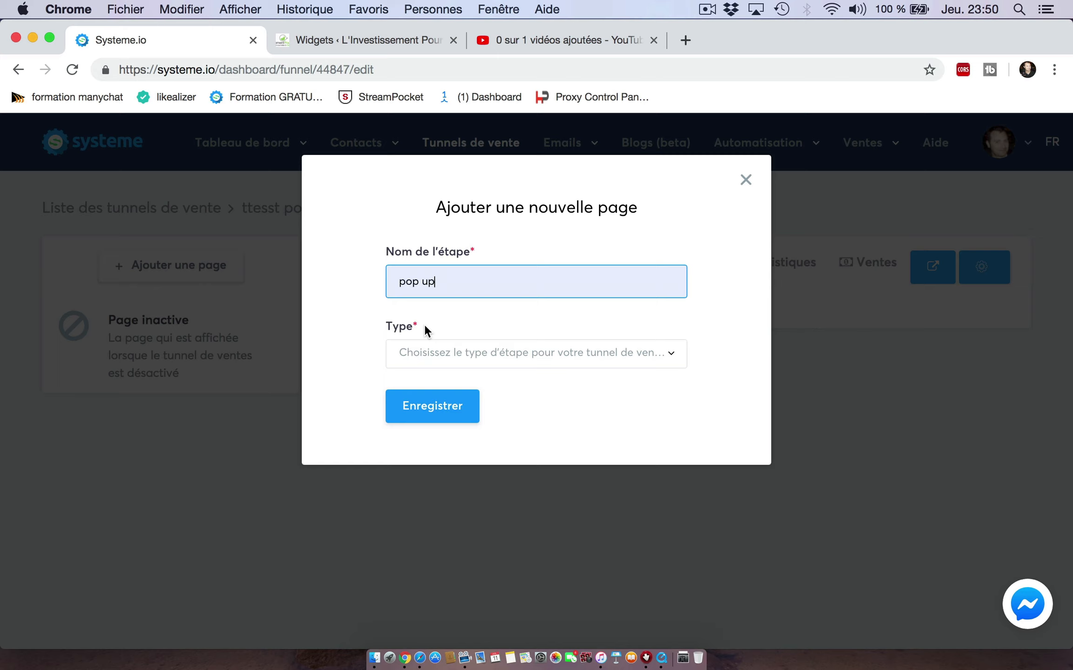
{"action": "left_click", "coordinate": [678, 358]}
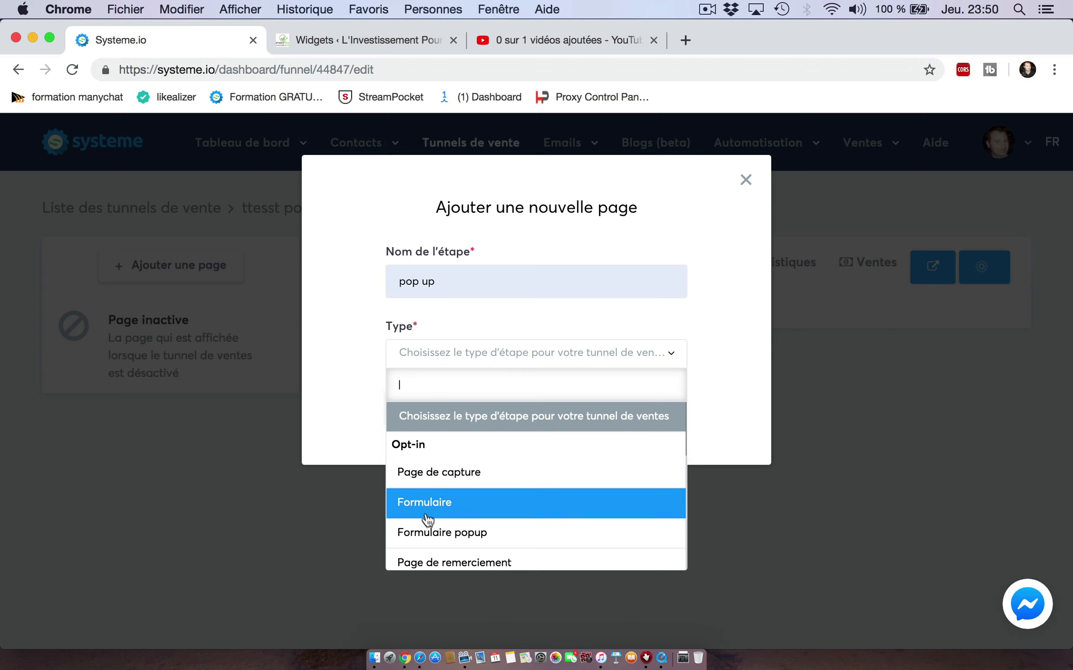
{"action": "left_click", "coordinate": [433, 533]}
{"action": "left_click", "coordinate": [436, 415]}
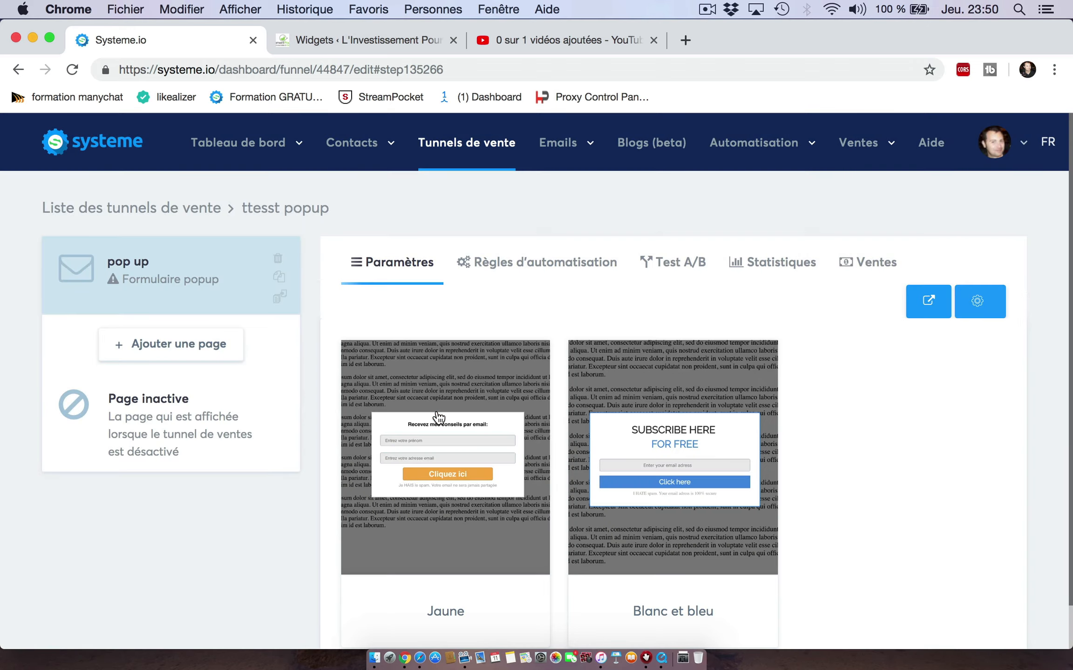
{"action": "scroll", "coordinate": [437, 414], "scroll_direction": "down", "scroll_amount": 2}
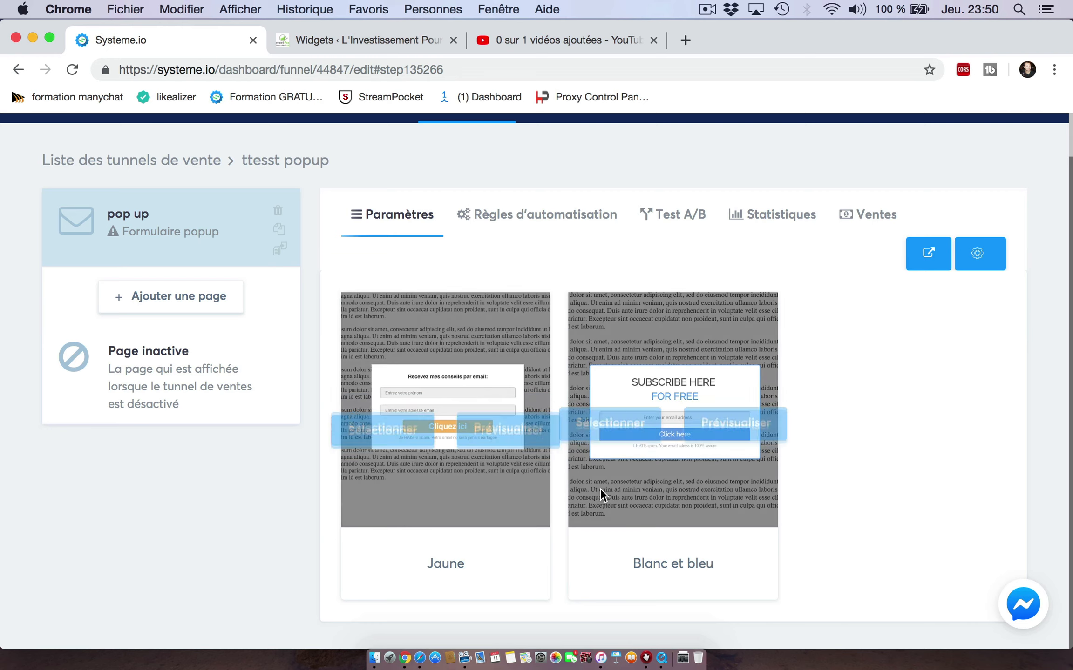
Apply the Blanc et bleu template to the pop up page and view it in the page editor
{"action": "left_click", "coordinate": [630, 412]}
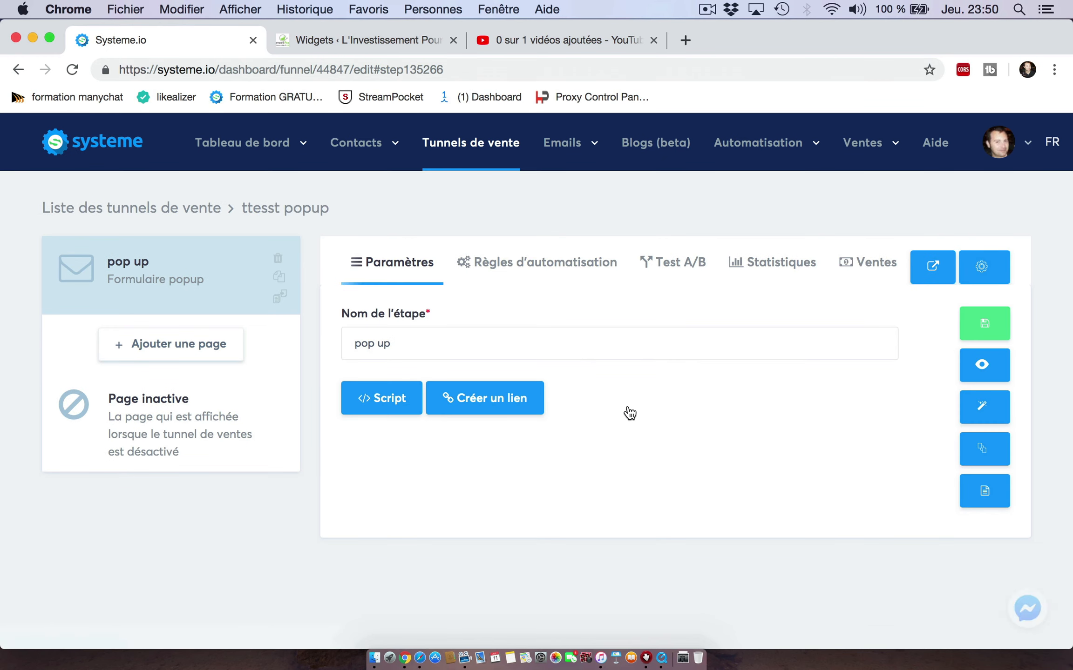
{"action": "left_click", "coordinate": [985, 407]}
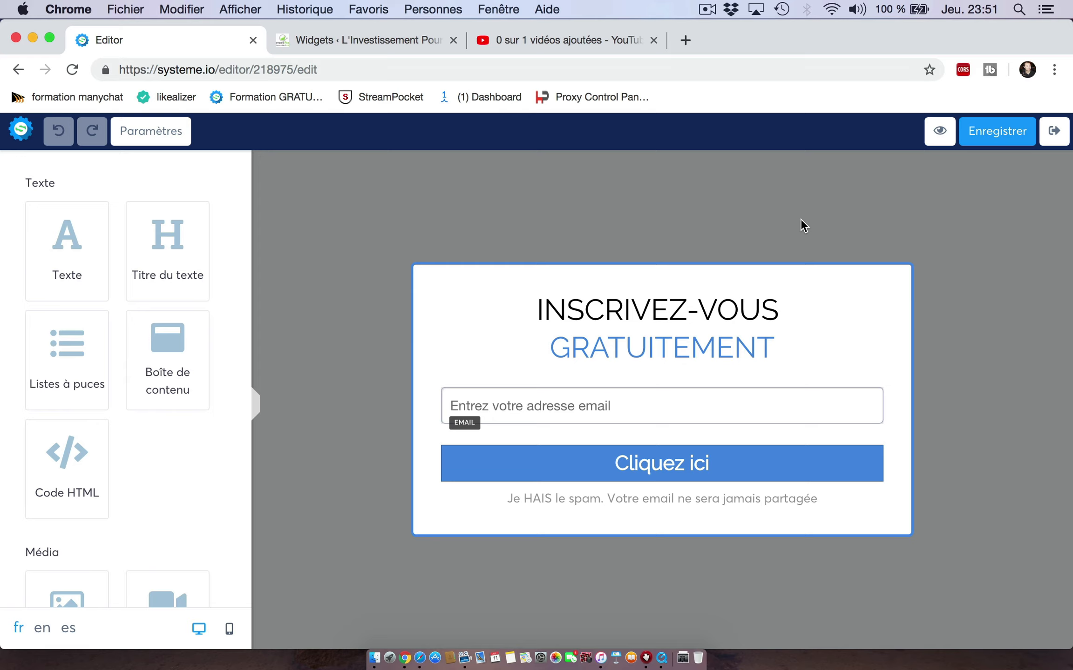
{"action": "left_click", "coordinate": [1052, 137]}
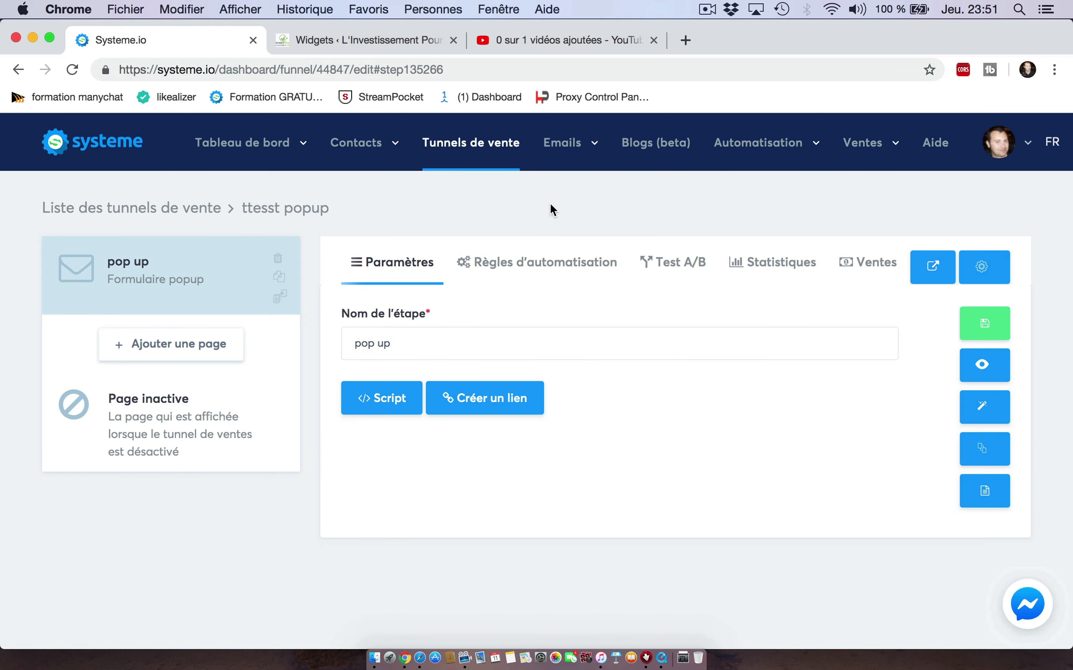
Return to the sales funnel list and remove the "ttesst popup" funnel from the active funnels
{"action": "left_click", "coordinate": [189, 212]}
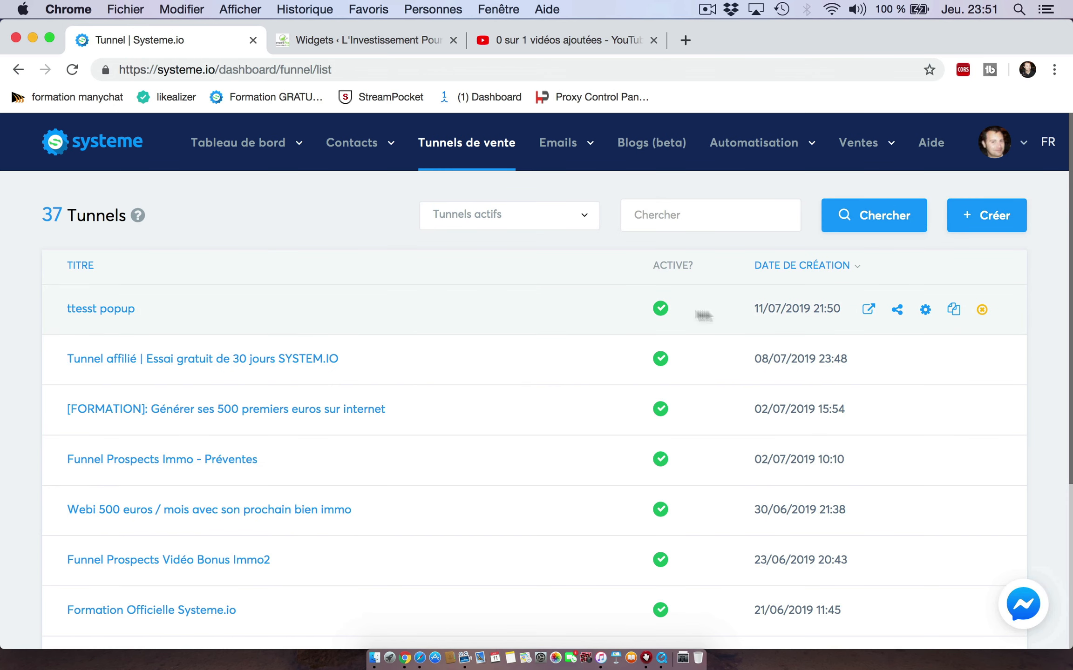
{"action": "left_click", "coordinate": [983, 310]}
{"action": "left_click", "coordinate": [484, 438]}
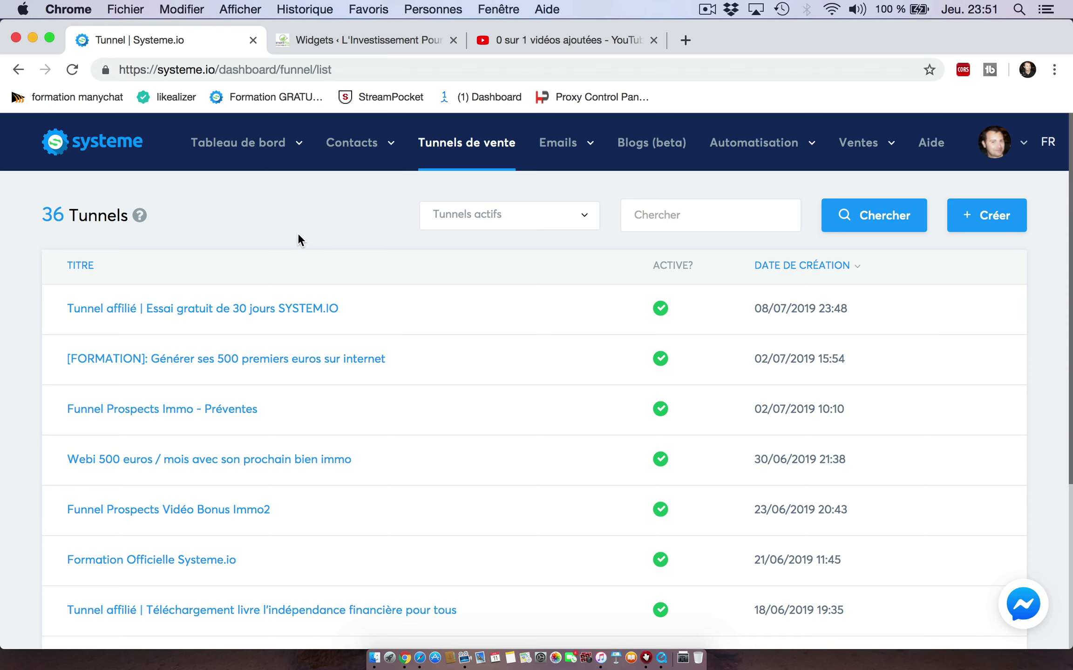
Open the "Popup Immo - Blog" funnel from the second page of the funnel list
{"action": "scroll", "coordinate": [355, 245], "scroll_direction": "down", "scroll_amount": 5}
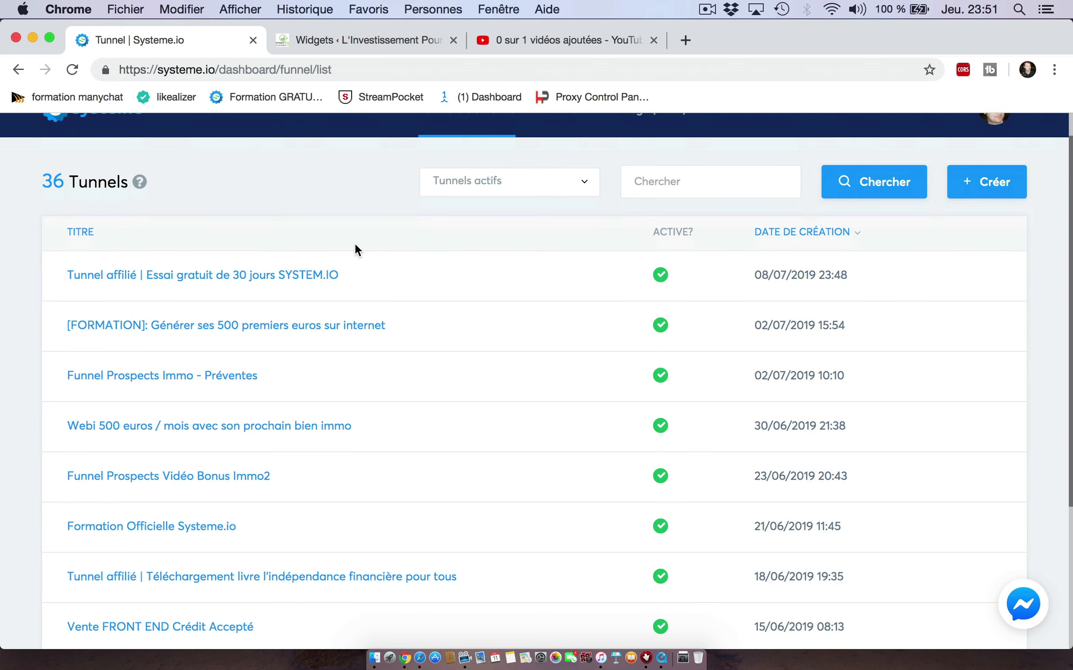
{"action": "left_click", "coordinate": [485, 589]}
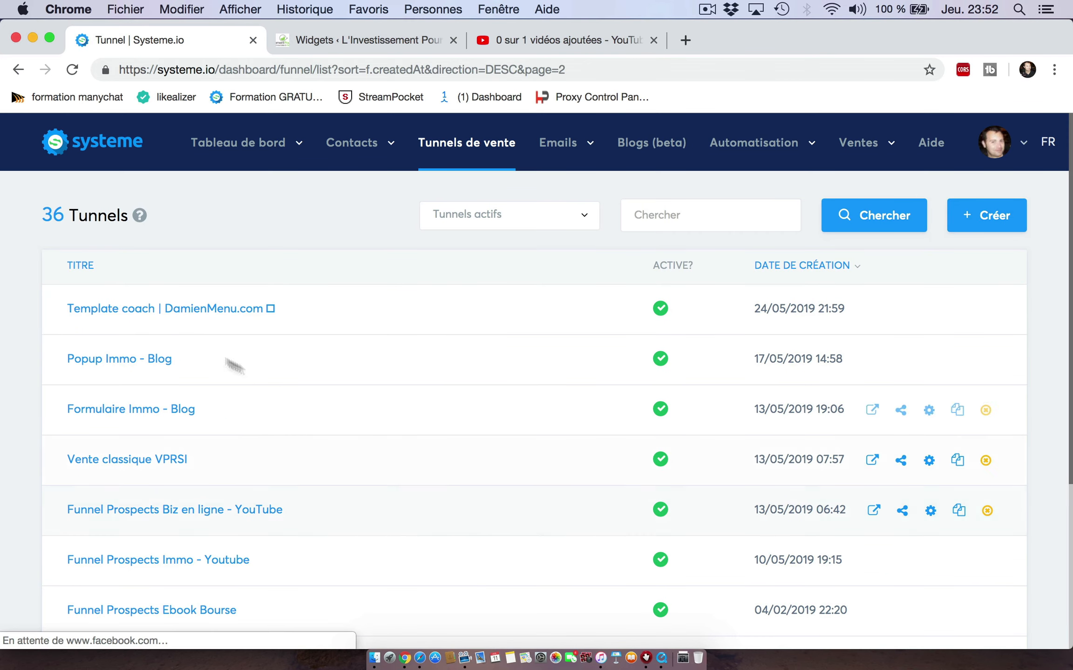
{"action": "left_click", "coordinate": [107, 362]}
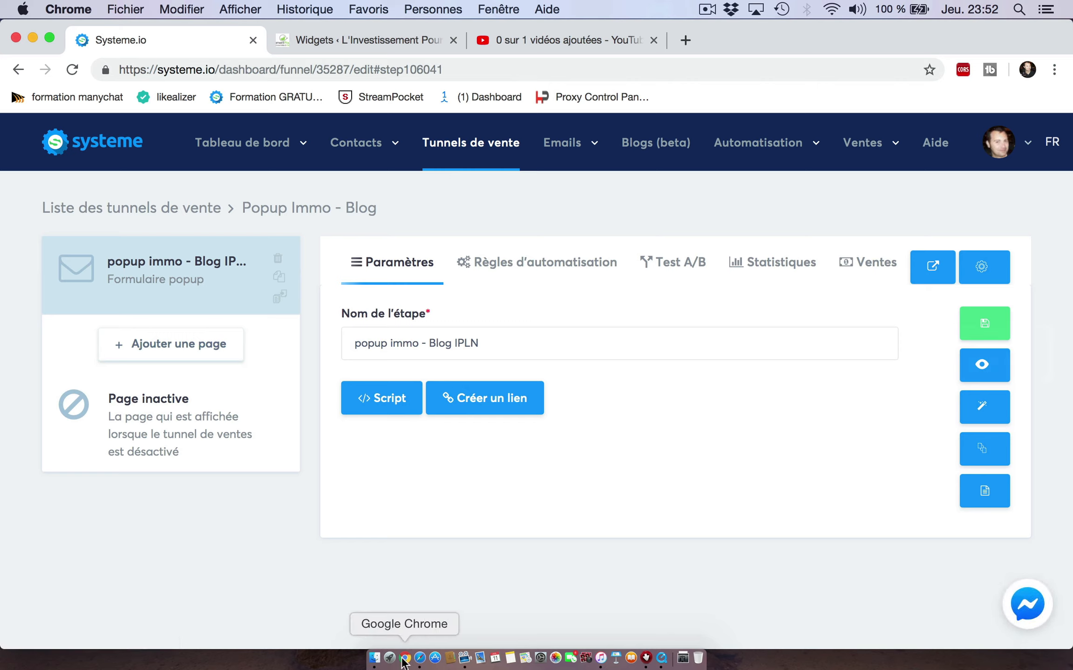
Load investissementpourlesnuls.fr in Safari and view the popup form displayed on the blog
{"action": "left_click", "coordinate": [419, 658]}
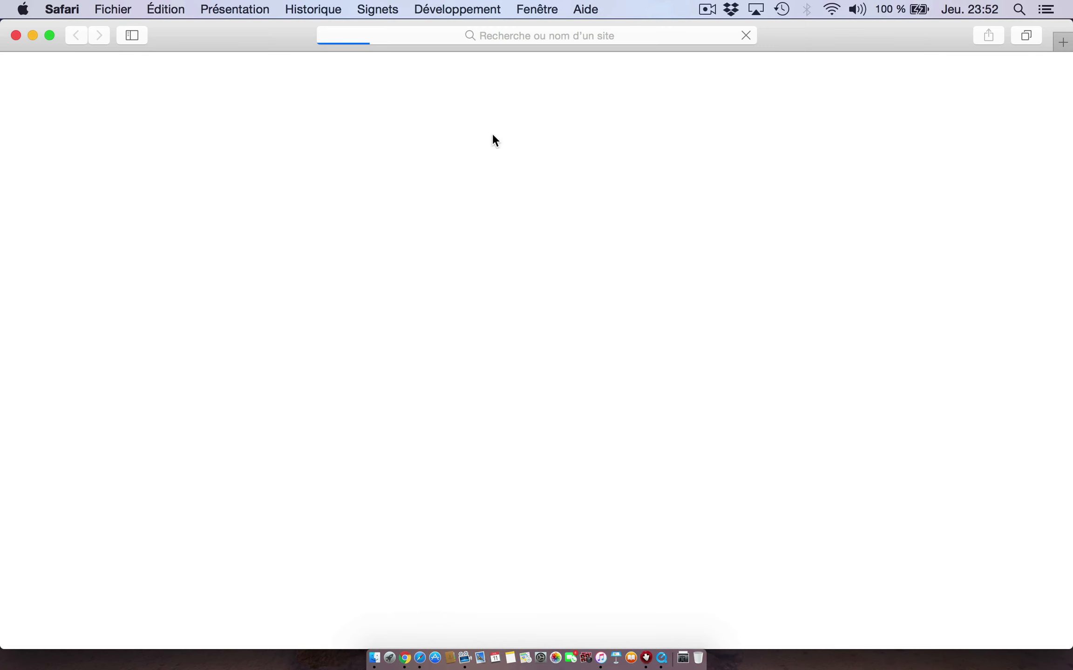
{"action": "left_click", "coordinate": [506, 31]}
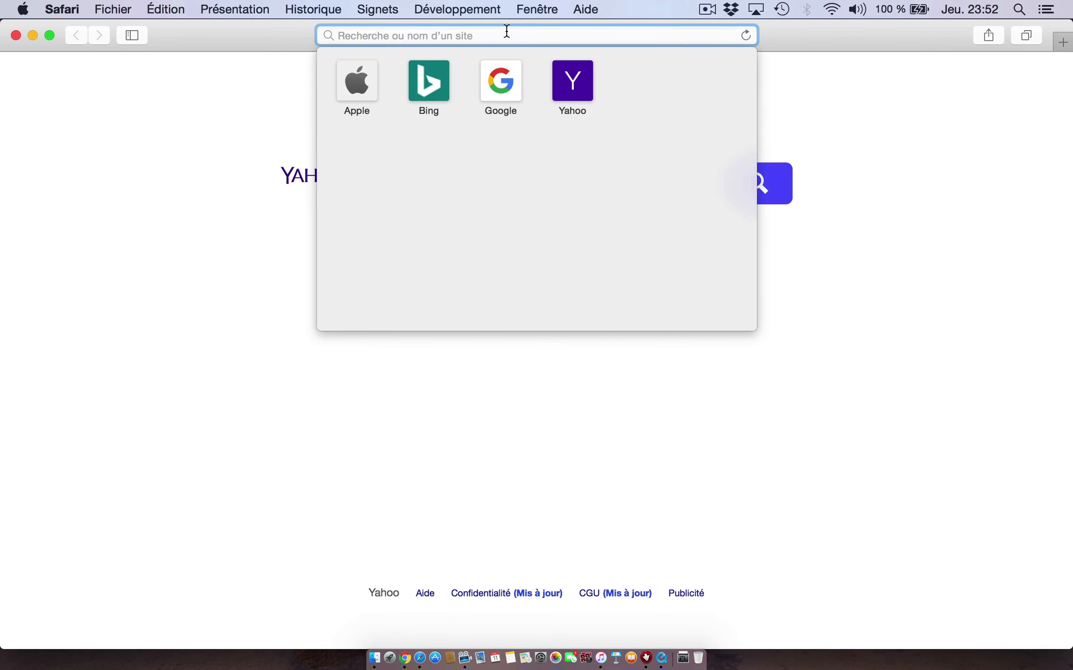
{"action": "type", "text": "in"}
{"action": "key", "text": "Return"}
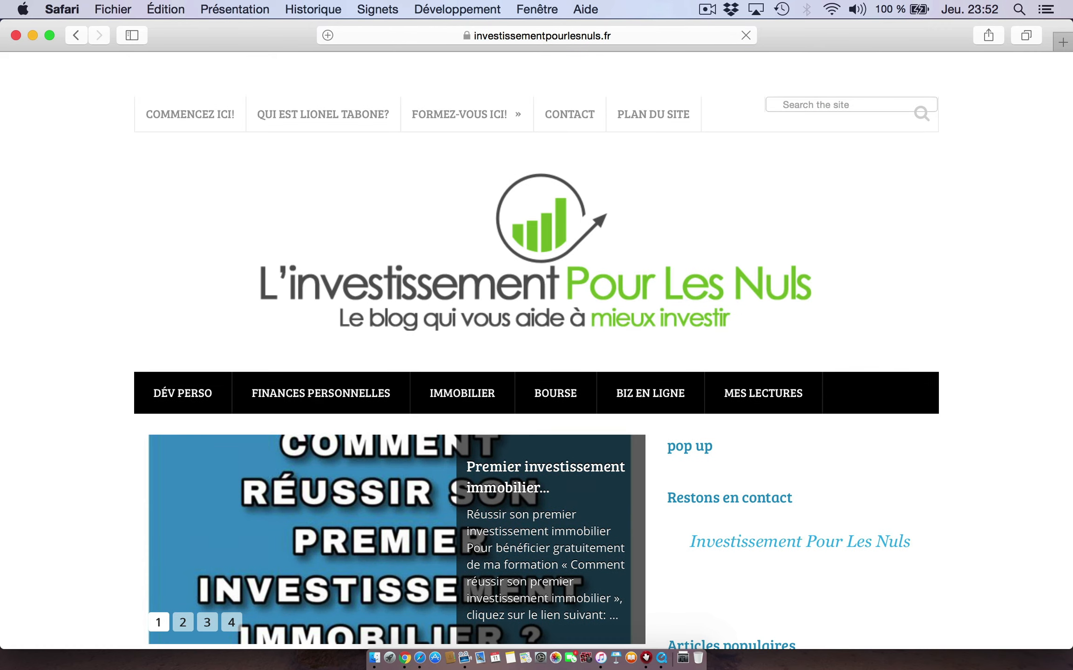
{"action": "scroll", "coordinate": [537, 372], "scroll_direction": "down", "scroll_amount": 7}
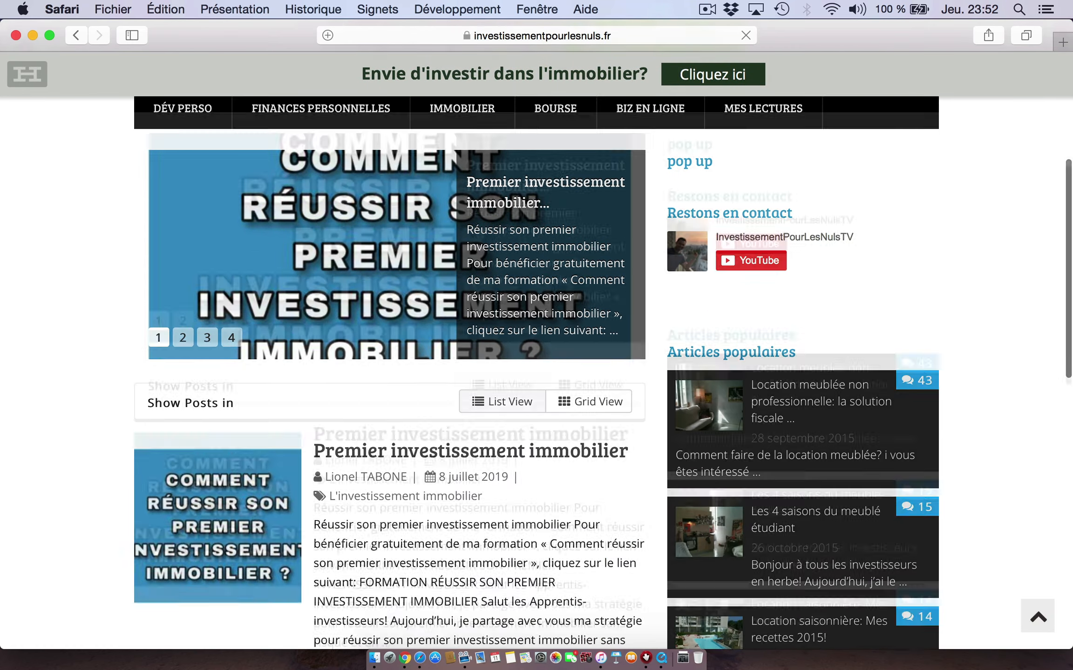
{"action": "scroll", "coordinate": [536, 372], "scroll_direction": "down", "scroll_amount": 1}
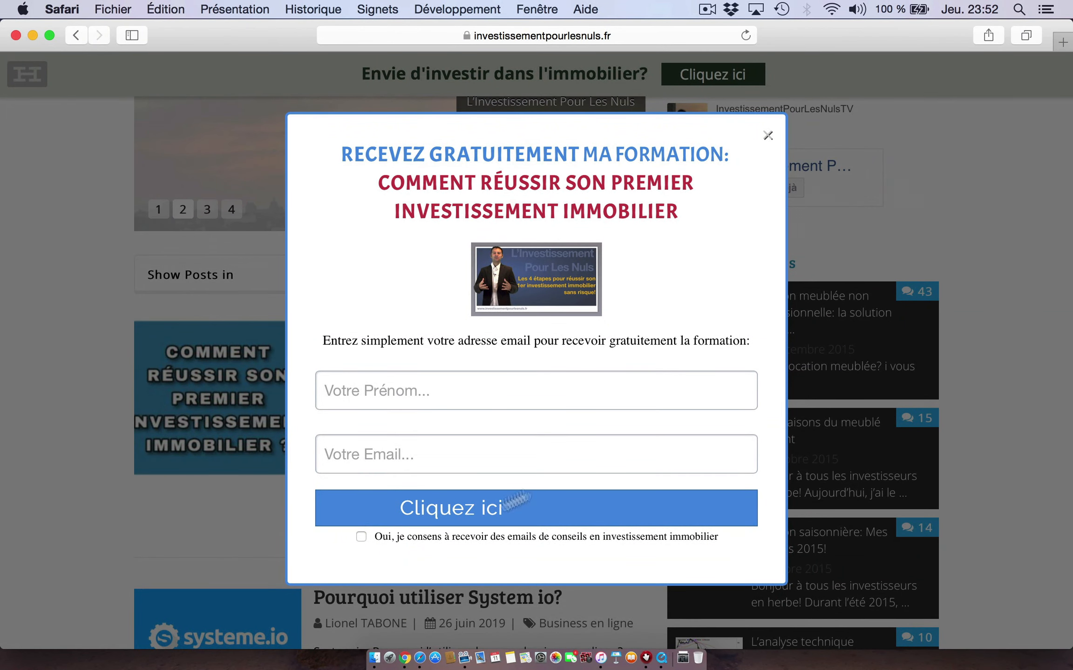
{"action": "left_click", "coordinate": [766, 139]}
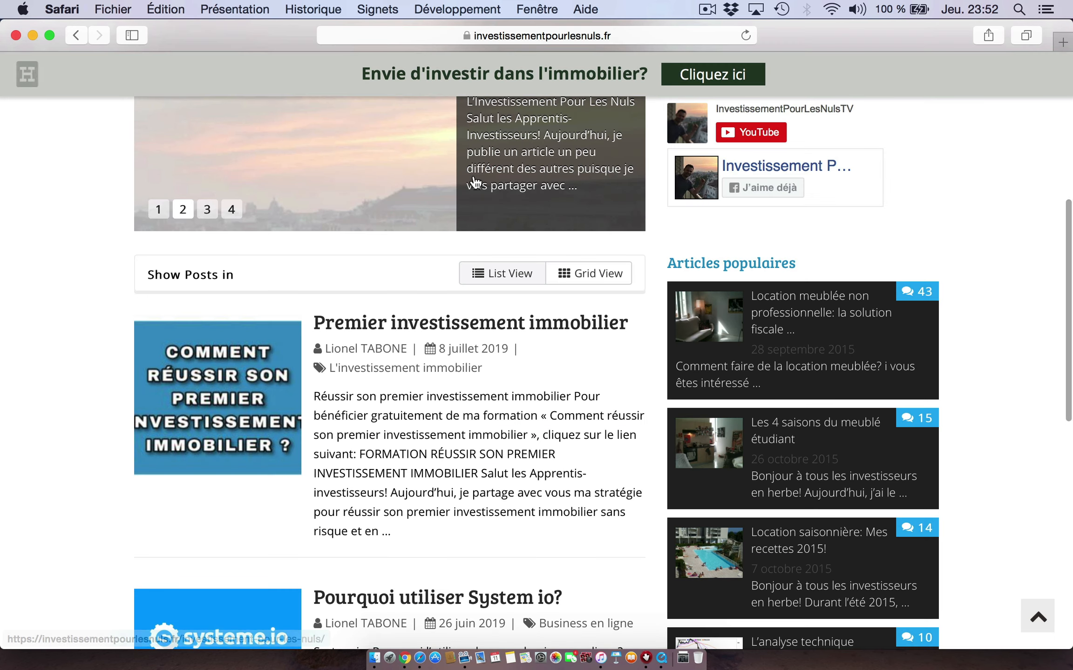
Switch back to Chrome, open the blog popup in the page editor and delete the row containing the image
{"action": "left_click", "coordinate": [405, 659]}
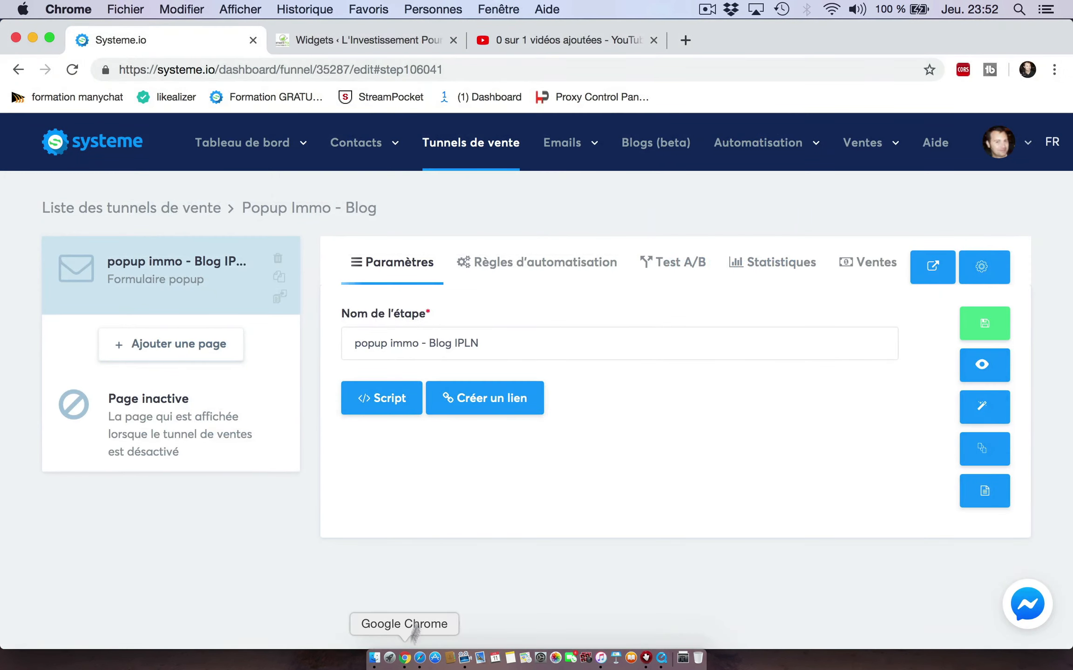
{"action": "left_click", "coordinate": [982, 407]}
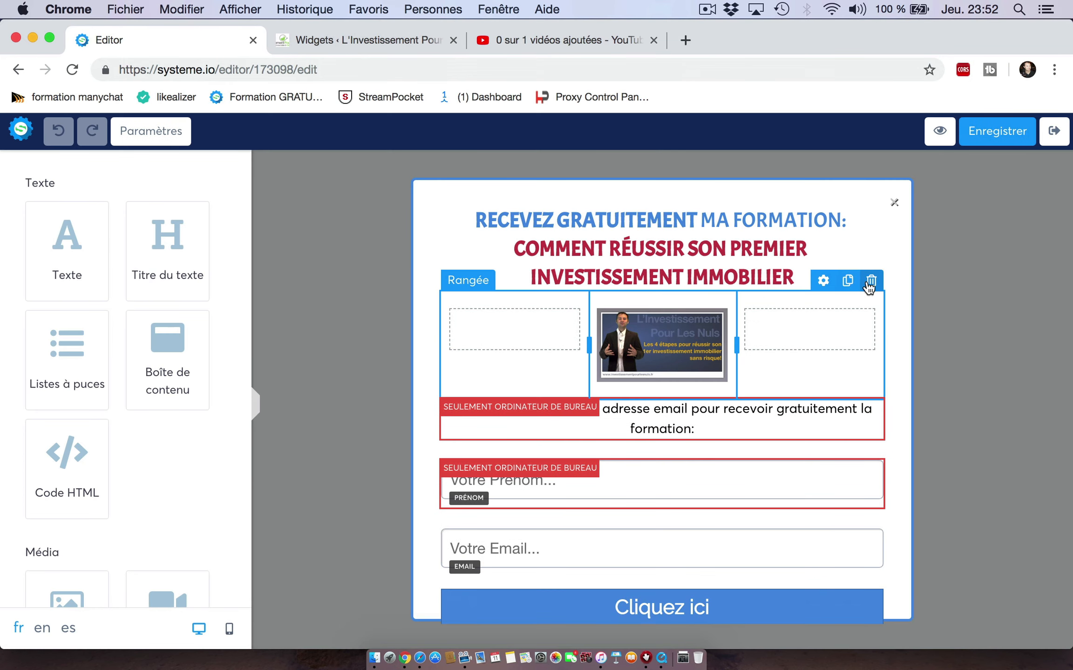
{"action": "left_click", "coordinate": [871, 280]}
{"action": "left_click", "coordinate": [679, 166]}
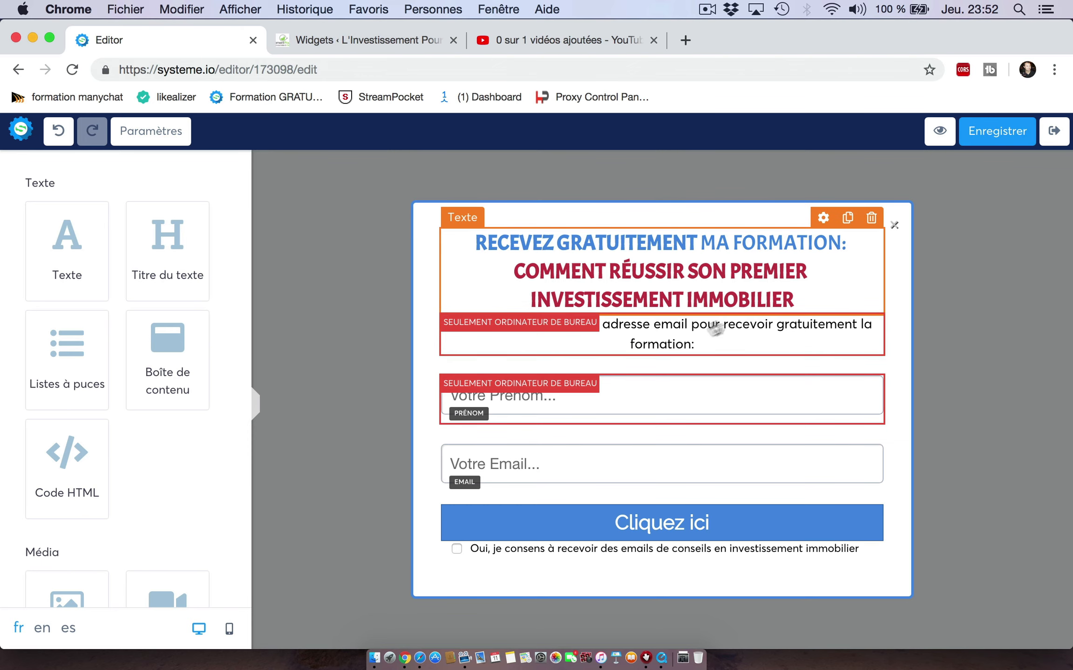
{"action": "mouse_move", "coordinate": [240, 215]}
{"action": "left_mouse_down"}
{"action": "mouse_move", "coordinate": [235, 299]}
{"action": "mouse_move", "coordinate": [234, 203]}
{"action": "left_mouse_up"}
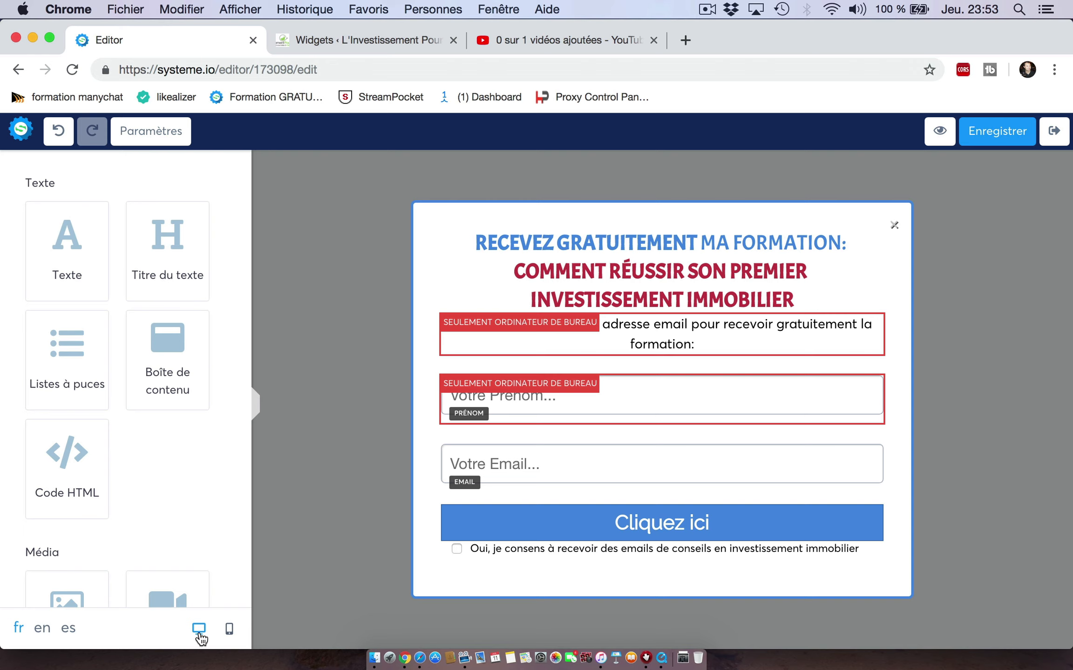
Examine the popup's mobile layout to see which elements it includes, and return to the desktop layout
{"action": "left_click", "coordinate": [229, 630]}
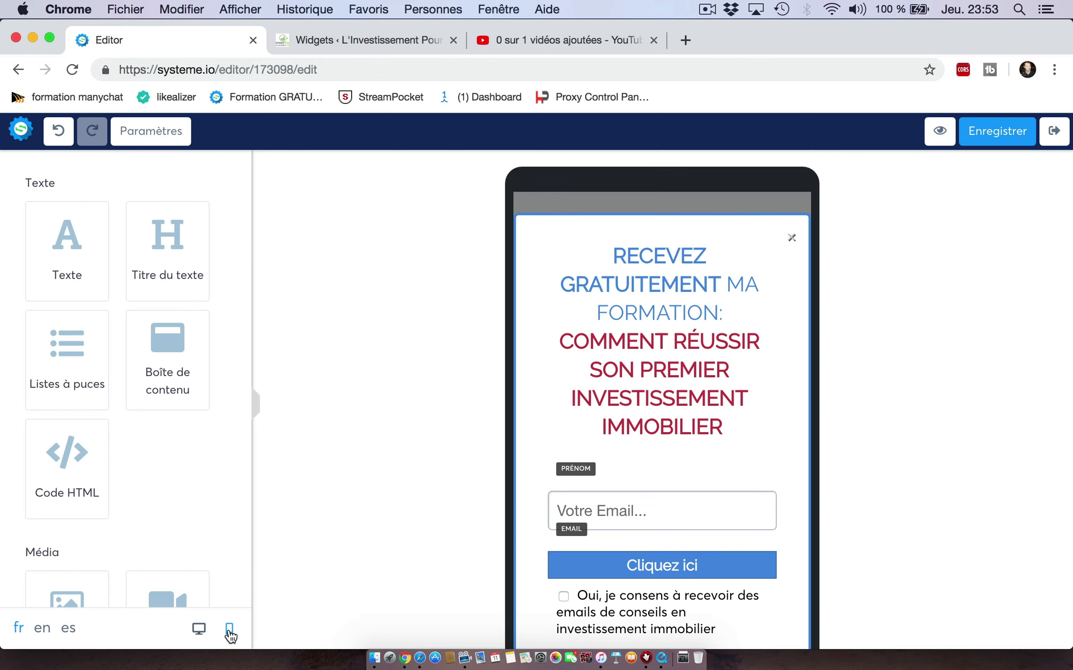
{"action": "scroll", "coordinate": [852, 403], "scroll_direction": "down", "scroll_amount": 3}
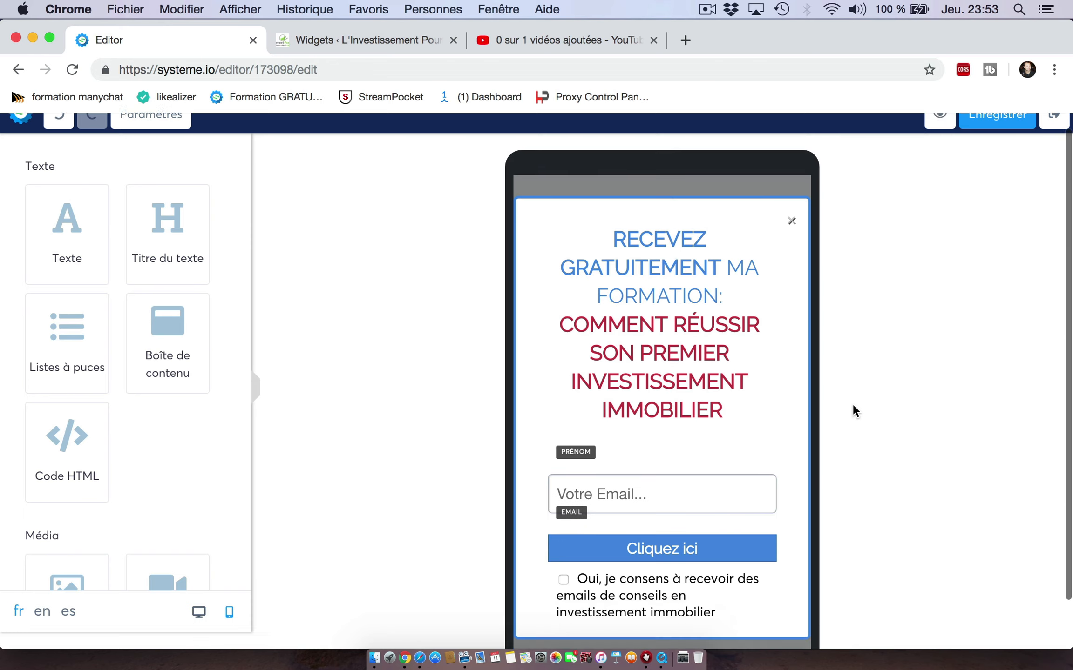
{"action": "scroll", "coordinate": [534, 488], "scroll_direction": "up", "scroll_amount": 3}
{"action": "scroll", "coordinate": [534, 488], "scroll_direction": "down", "scroll_amount": 3}
{"action": "scroll", "coordinate": [534, 488], "scroll_direction": "up", "scroll_amount": 2}
{"action": "scroll", "coordinate": [534, 487], "scroll_direction": "down", "scroll_amount": 2}
{"action": "scroll", "coordinate": [534, 489], "scroll_direction": "up", "scroll_amount": 2}
{"action": "scroll", "coordinate": [535, 490], "scroll_direction": "down", "scroll_amount": 2}
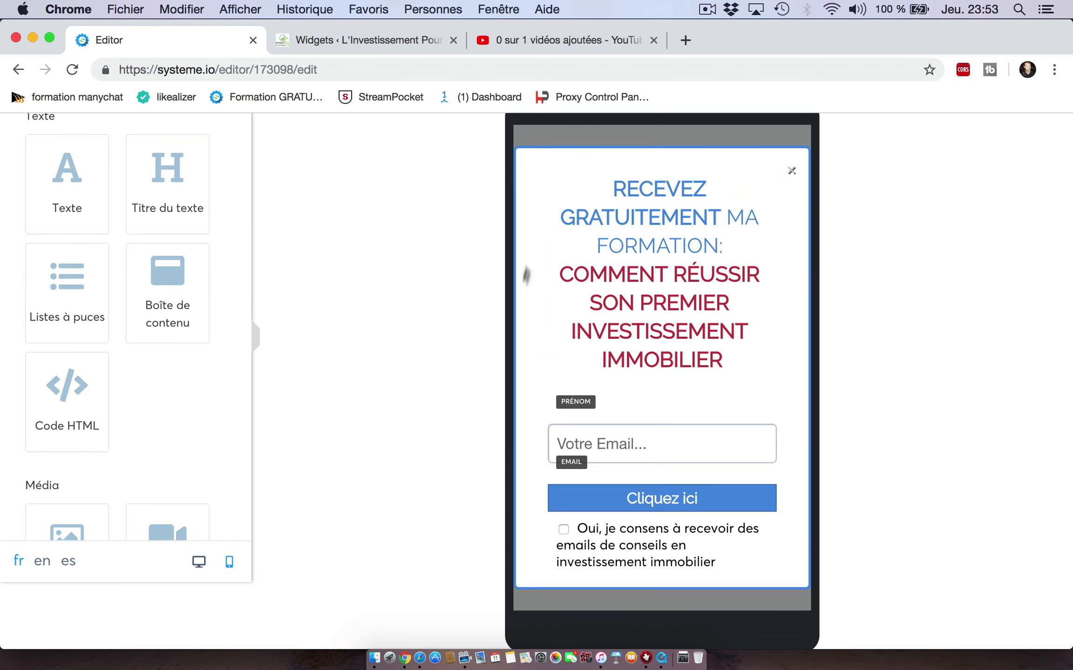
{"action": "left_click", "coordinate": [198, 562]}
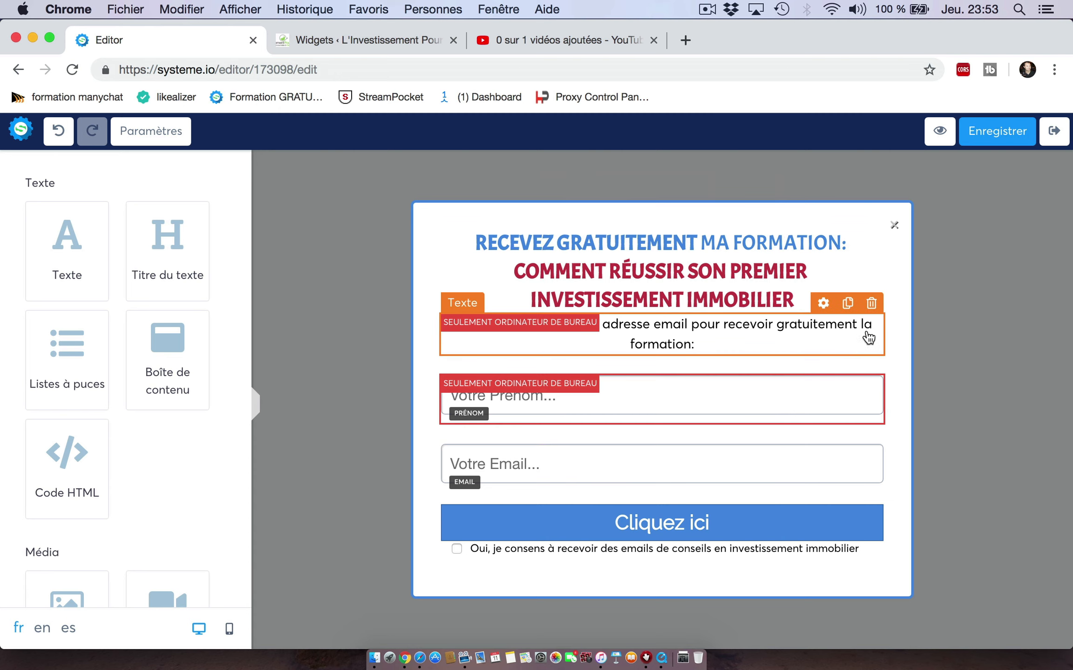
Make the text "Entrez simplement votre adresse email pour recevoir gratuitement la formation:" visible on mobile as well
{"action": "left_click", "coordinate": [823, 303]}
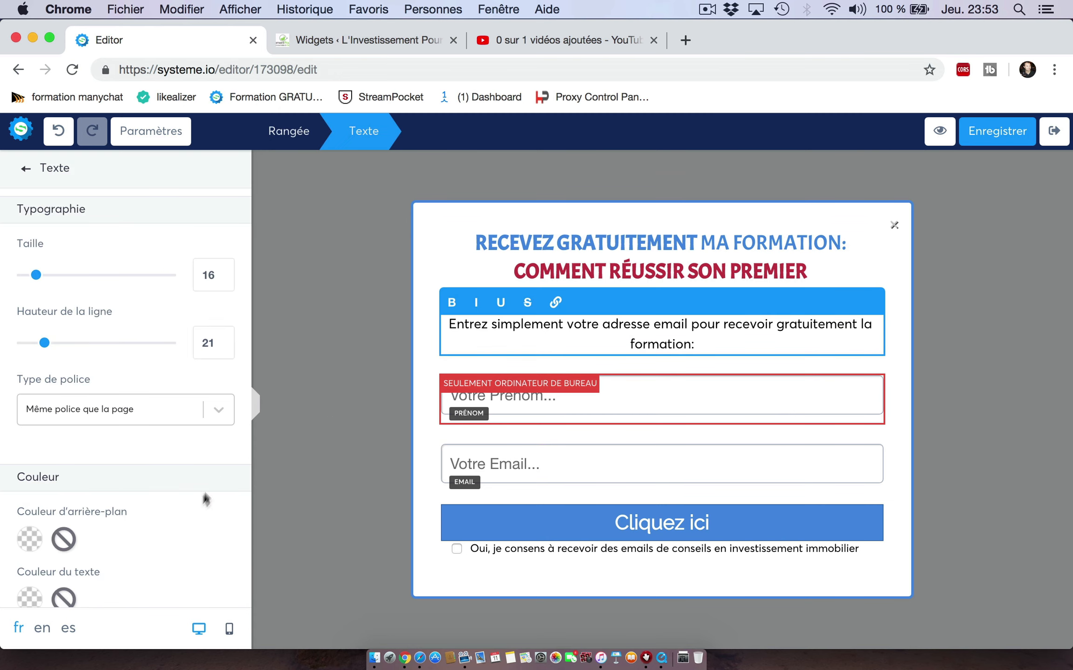
{"action": "scroll", "coordinate": [223, 532], "scroll_direction": "down", "scroll_amount": 10}
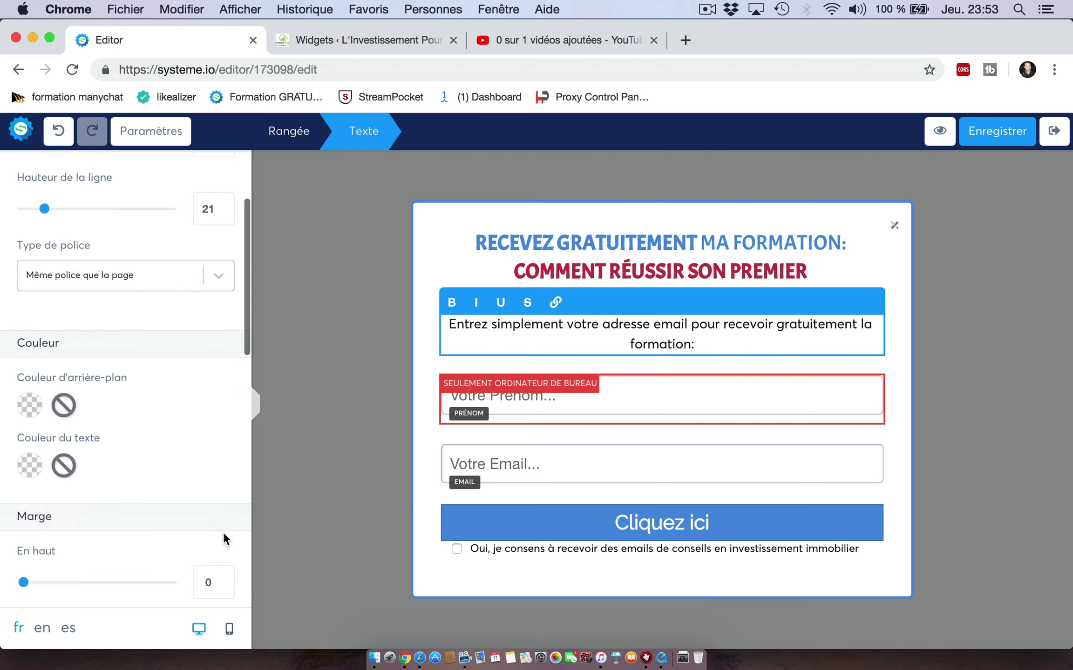
{"action": "scroll", "coordinate": [223, 532], "scroll_direction": "down", "scroll_amount": 10}
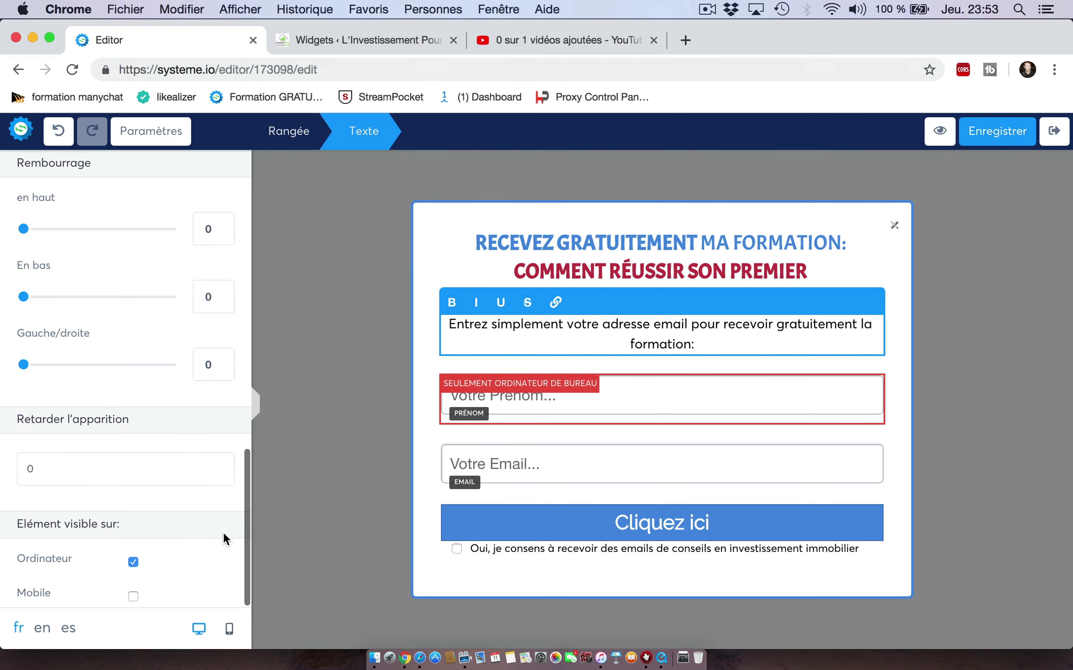
{"action": "left_click", "coordinate": [131, 594]}
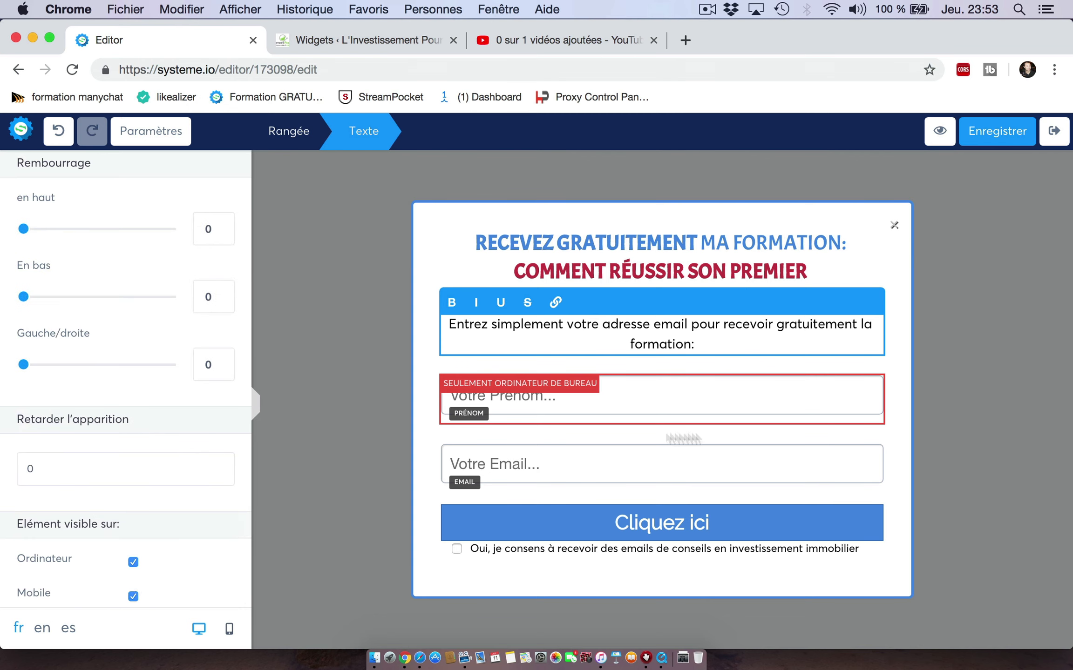
{"action": "left_click", "coordinate": [884, 361]}
Make the Prénom form field visible on mobile as well and save the popup
{"action": "mouse_move", "coordinate": [865, 375]}
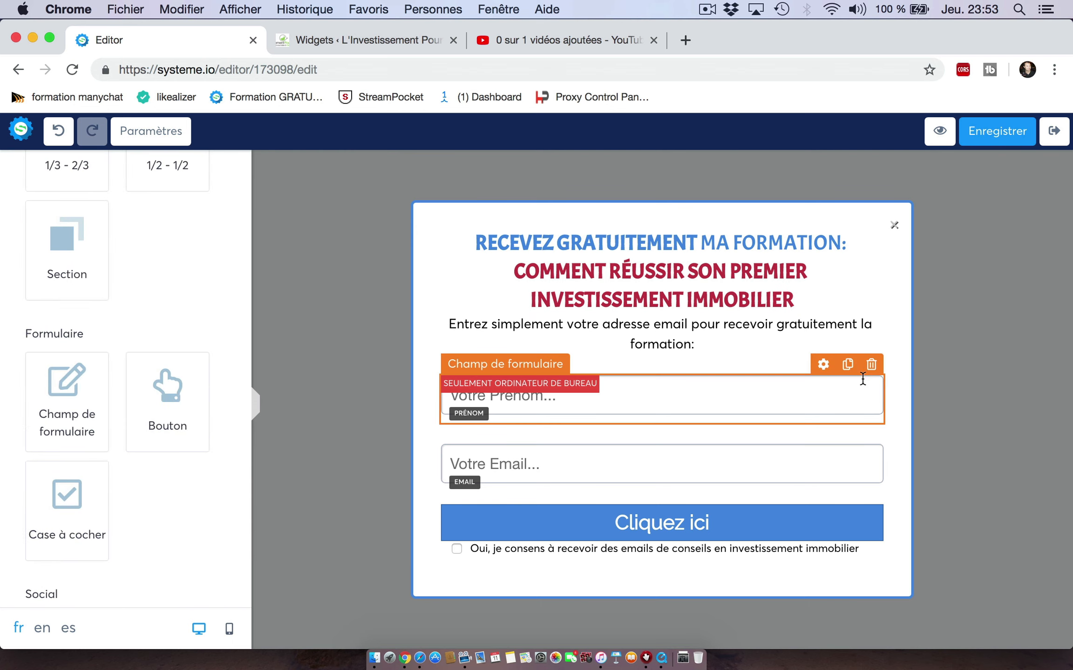
{"action": "left_click", "coordinate": [823, 364]}
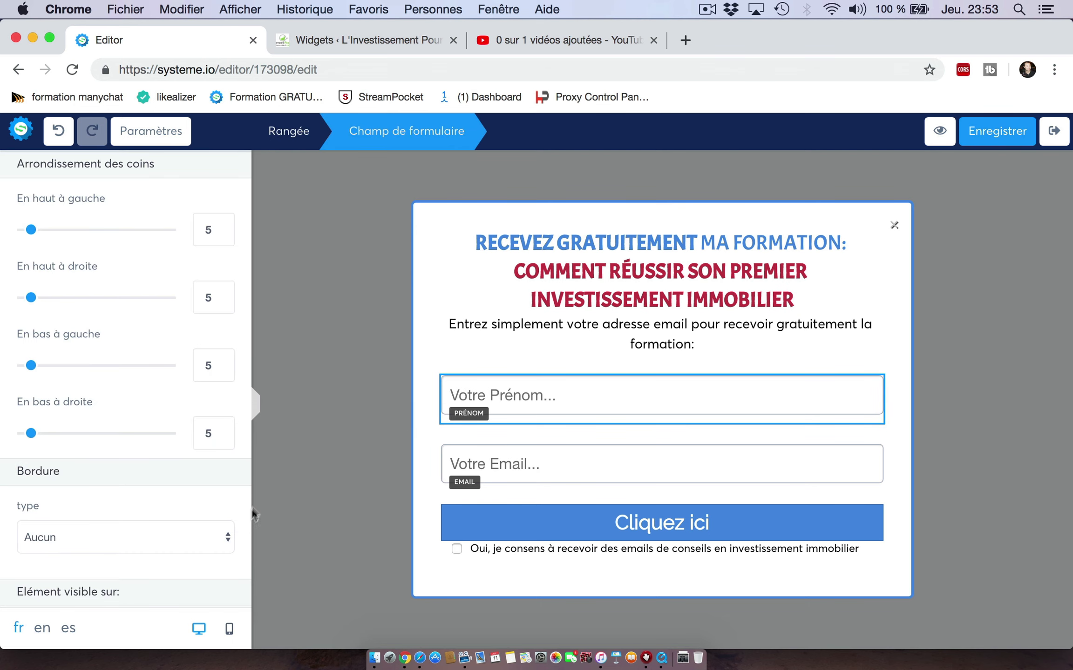
{"action": "scroll", "coordinate": [240, 553], "scroll_direction": "down", "scroll_amount": 3}
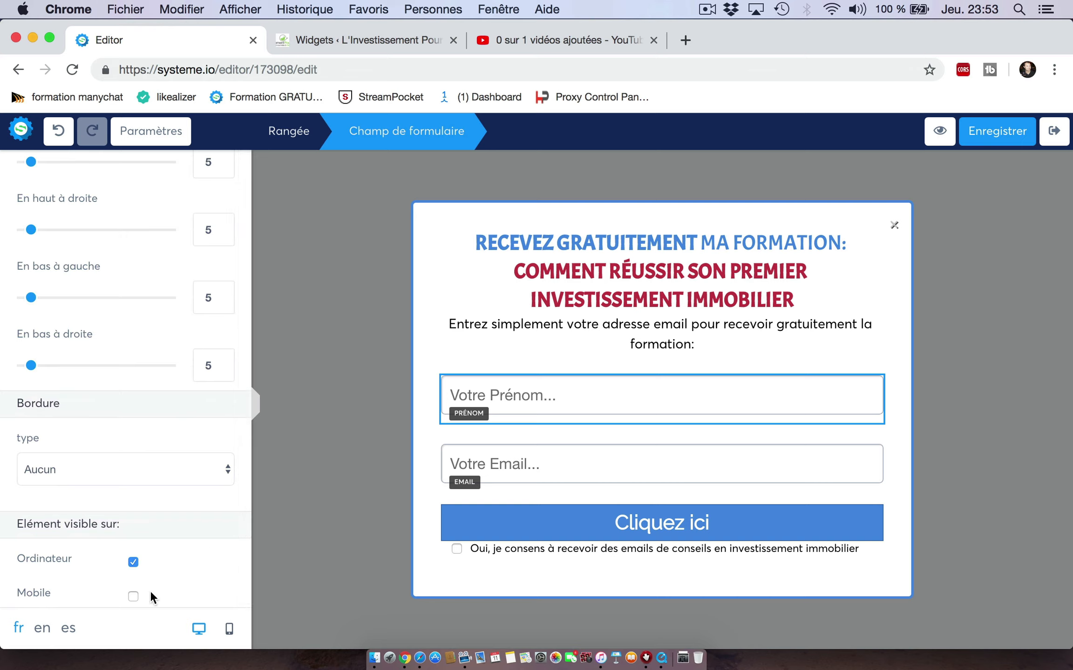
{"action": "left_click", "coordinate": [385, 474]}
{"action": "left_click", "coordinate": [993, 135]}
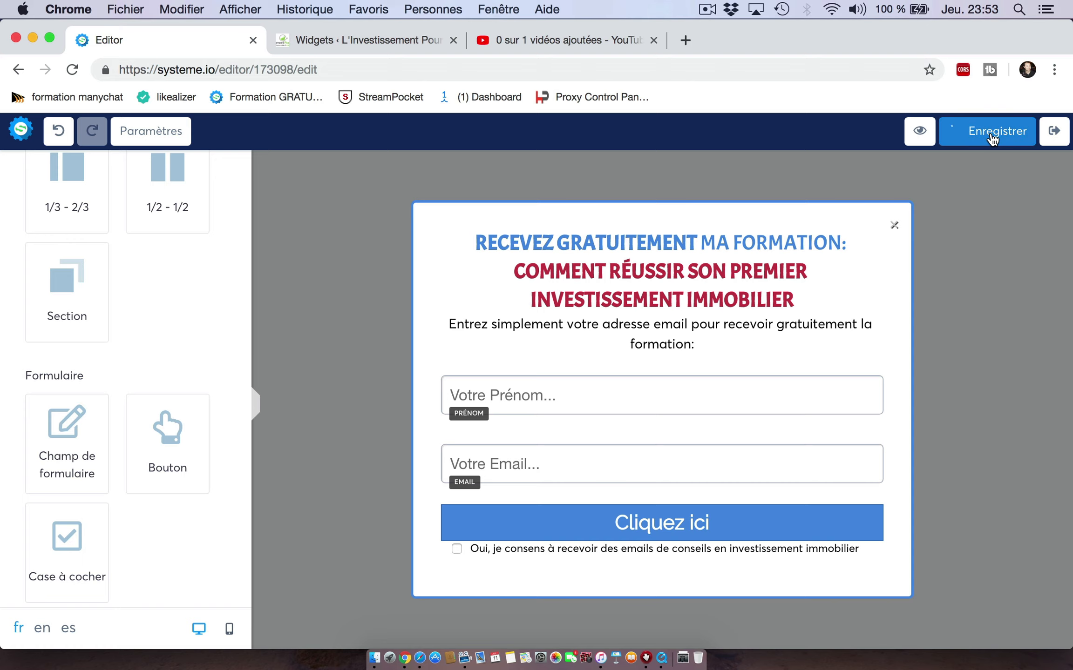
Compare the popup's mobile and desktop layouts, checking the introductory text and the Prénom field
{"action": "left_click", "coordinate": [229, 630]}
{"action": "scroll", "coordinate": [241, 532], "scroll_direction": "down", "scroll_amount": 3}
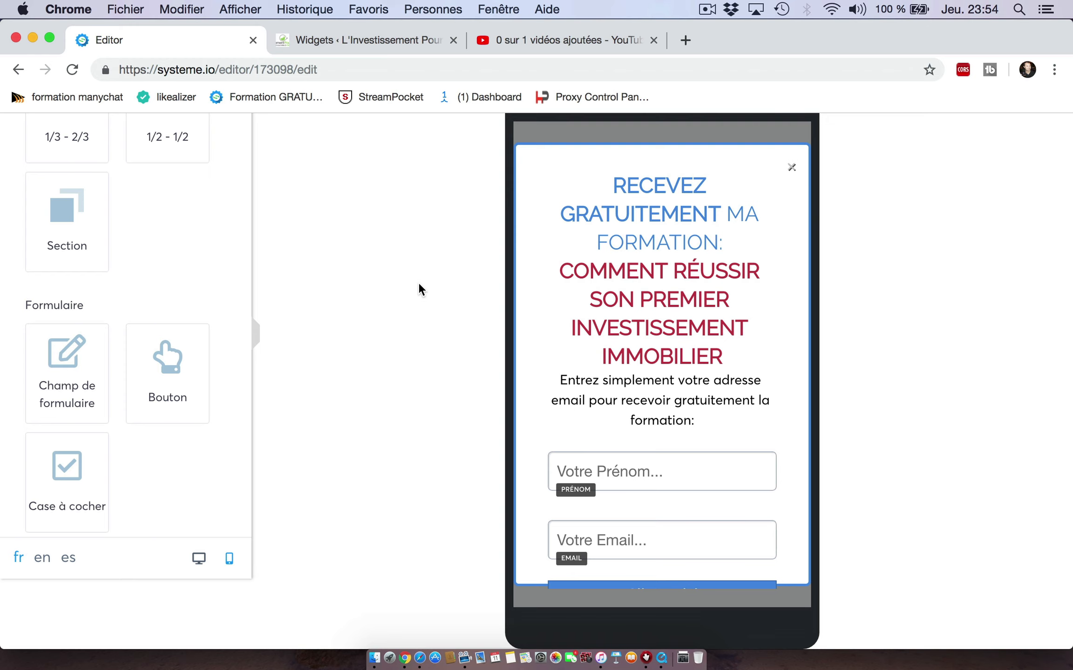
{"action": "left_click", "coordinate": [199, 559]}
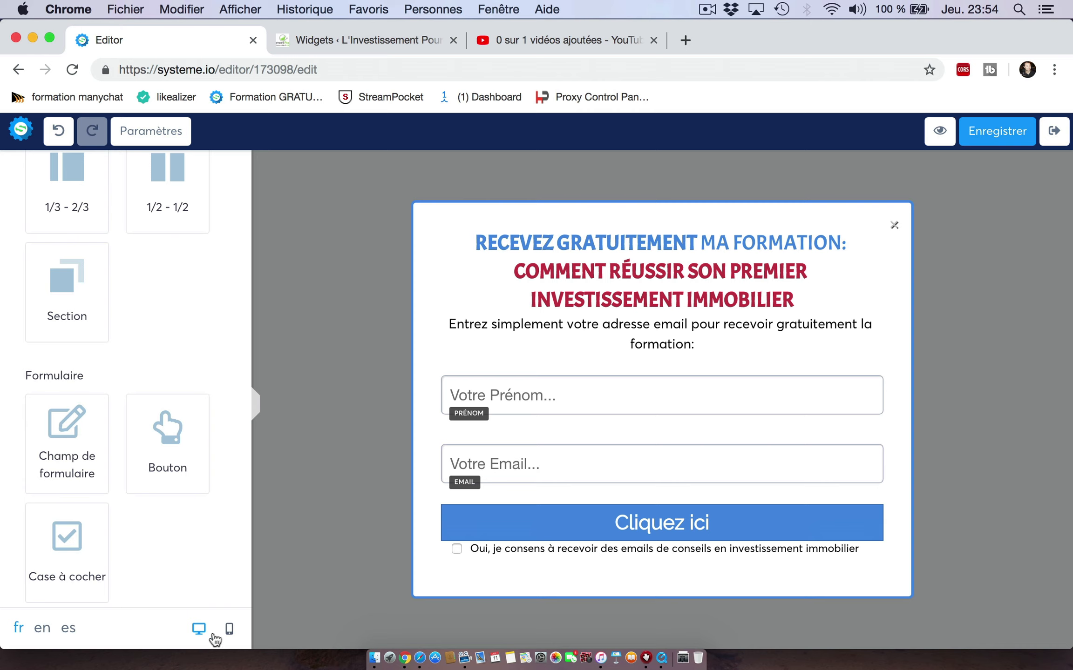
{"action": "left_click", "coordinate": [229, 629]}
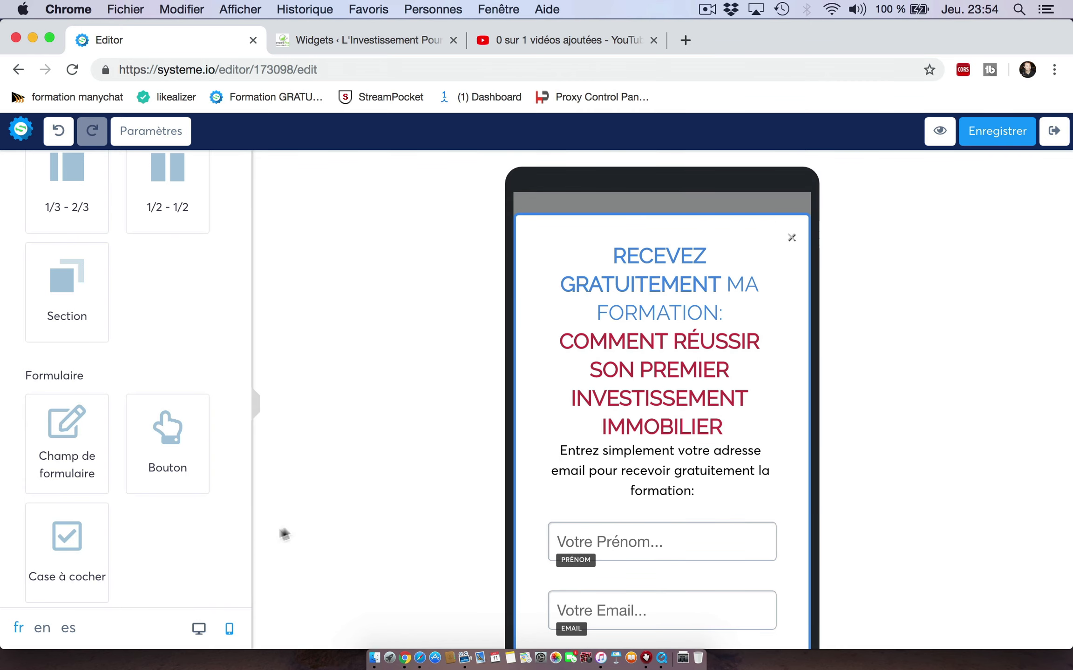
{"action": "left_click", "coordinate": [199, 629]}
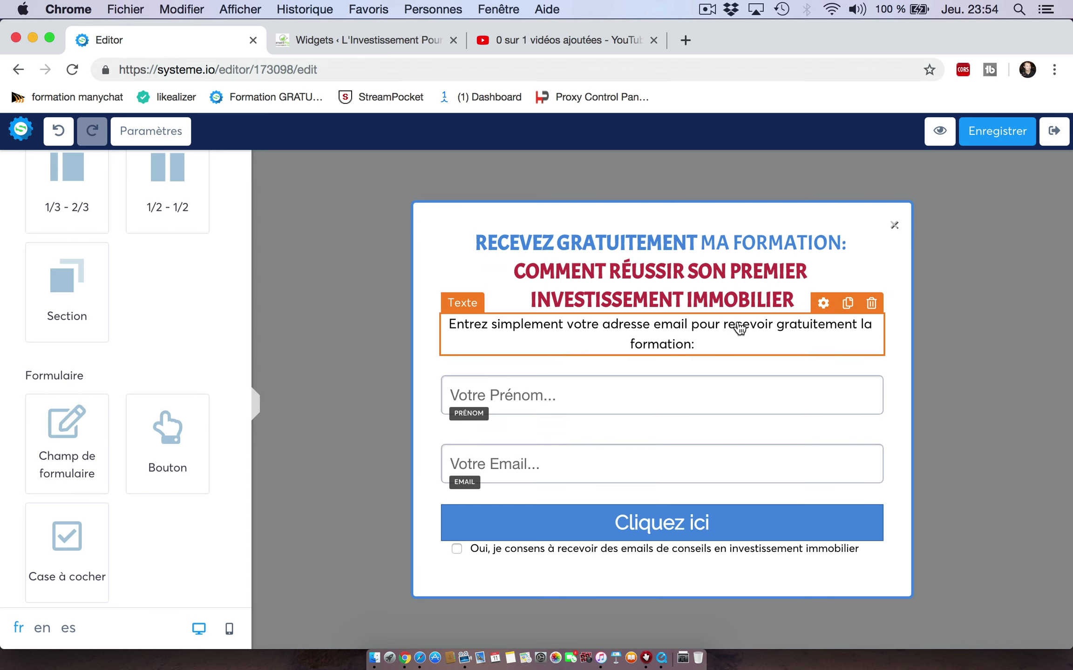
Make the introductory text above the form and the Prénom field visible on desktop only, and save the popup
{"action": "left_click", "coordinate": [823, 303]}
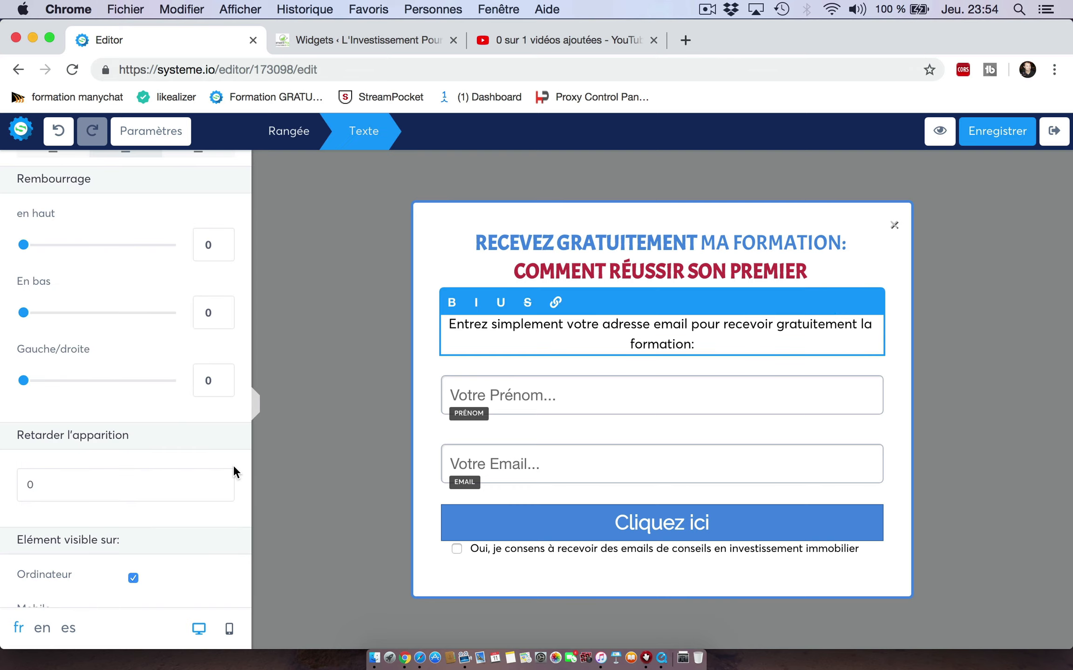
{"action": "scroll", "coordinate": [234, 466], "scroll_direction": "down", "scroll_amount": 1}
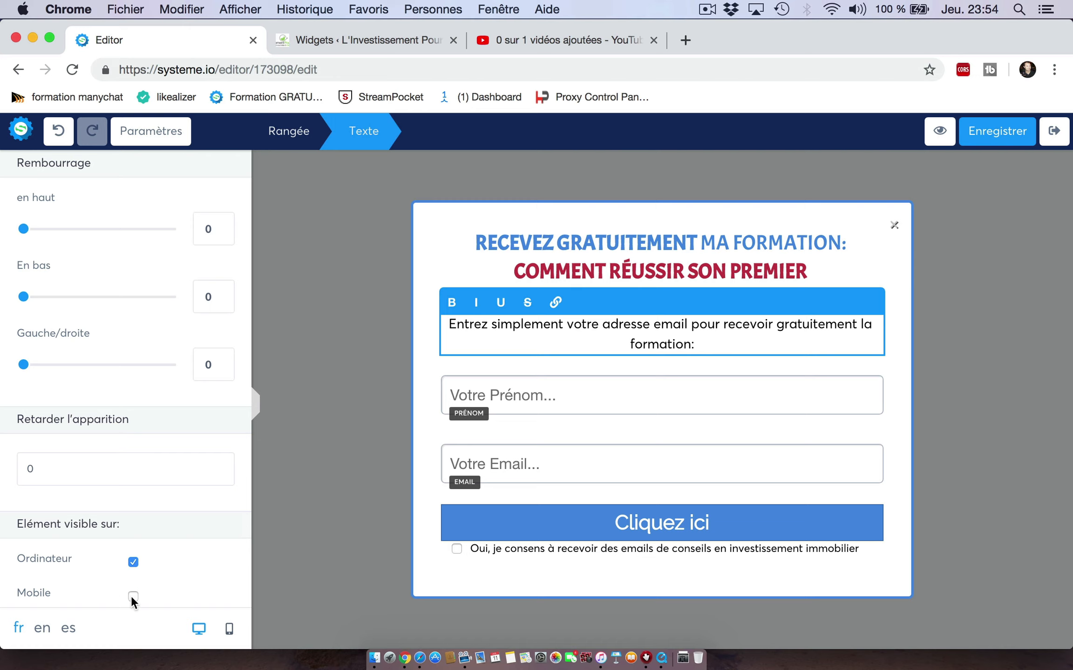
{"action": "left_click", "coordinate": [894, 365]}
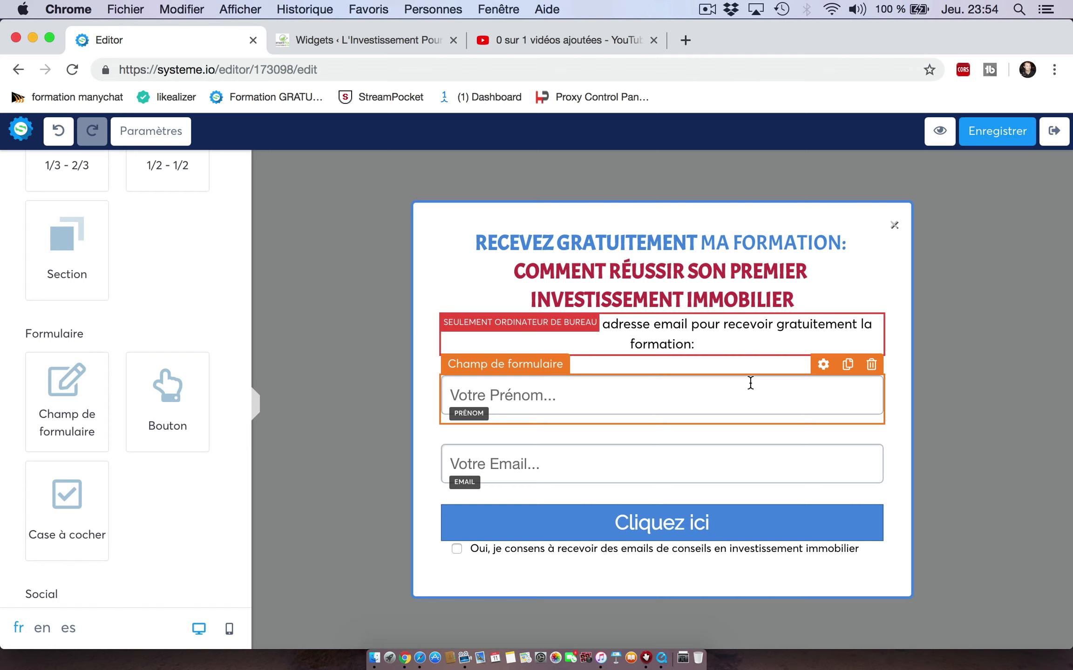
{"action": "left_click", "coordinate": [823, 364]}
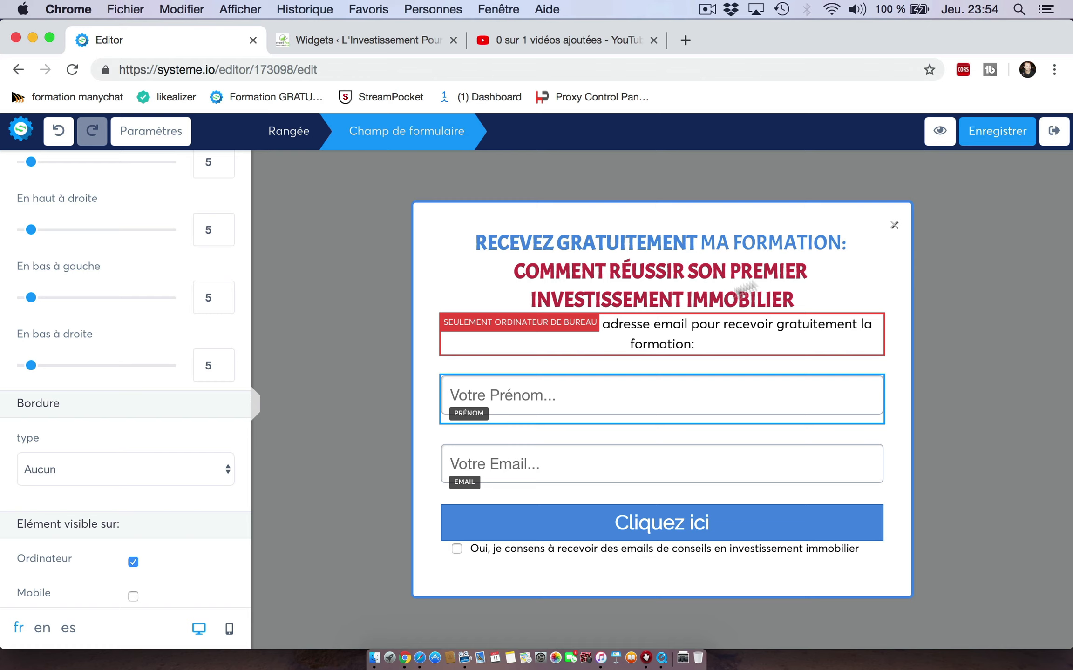
{"action": "left_click", "coordinate": [1001, 131]}
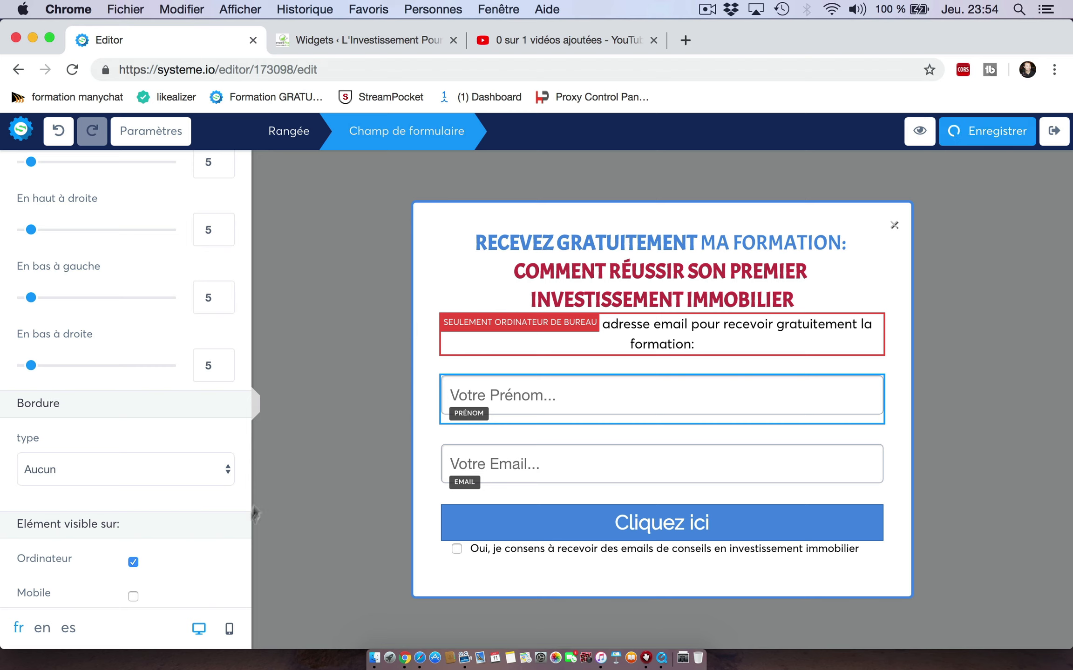
Check the popup's mobile layout for the hidden text and Prénom field, return to the desktop layout and save
{"action": "left_click", "coordinate": [229, 630]}
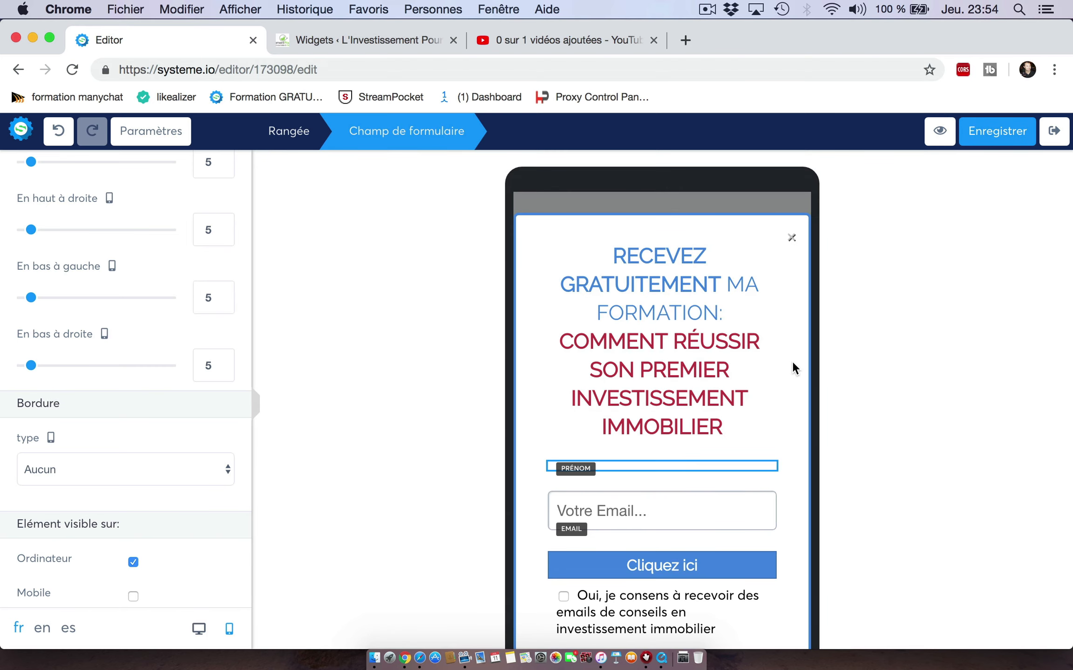
{"action": "scroll", "coordinate": [843, 349], "scroll_direction": "down", "scroll_amount": 3}
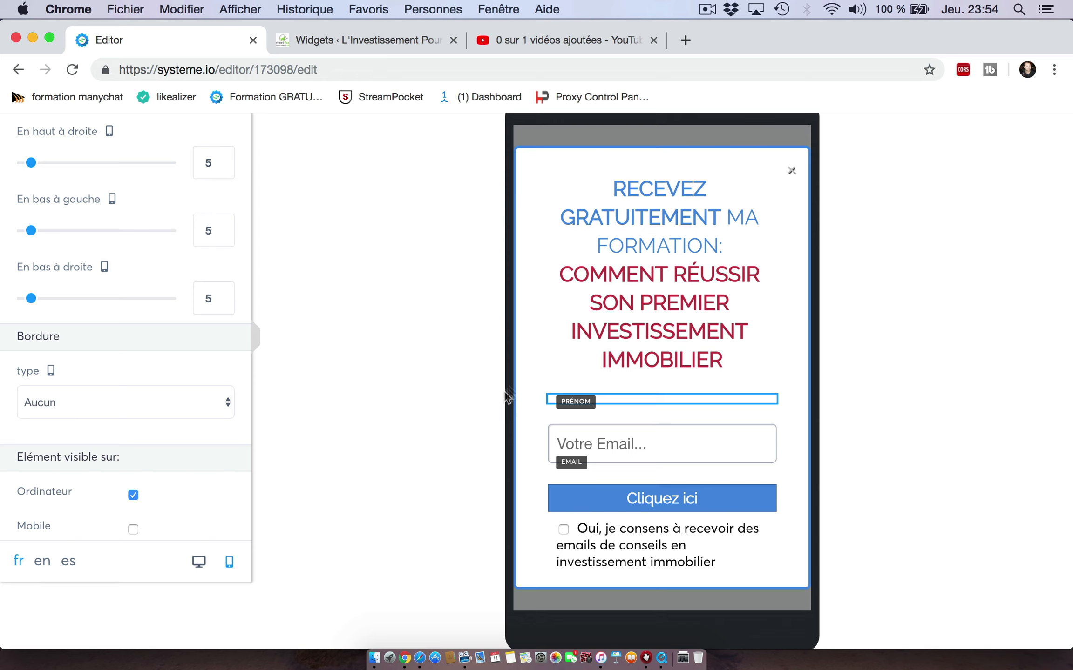
{"action": "left_click", "coordinate": [199, 563]}
{"action": "left_click", "coordinate": [983, 136]}
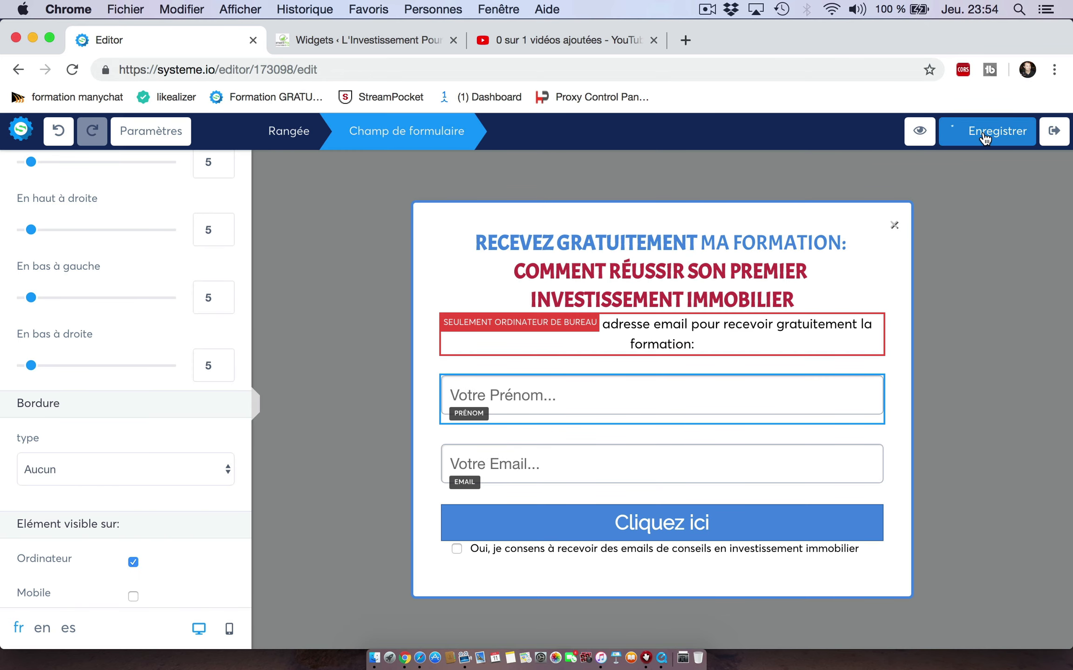
Switch to Safari, reload the investissementpourlesnuls.fr blog to inspect its popup on desktop, and return to Chrome
{"action": "left_click", "coordinate": [420, 658]}
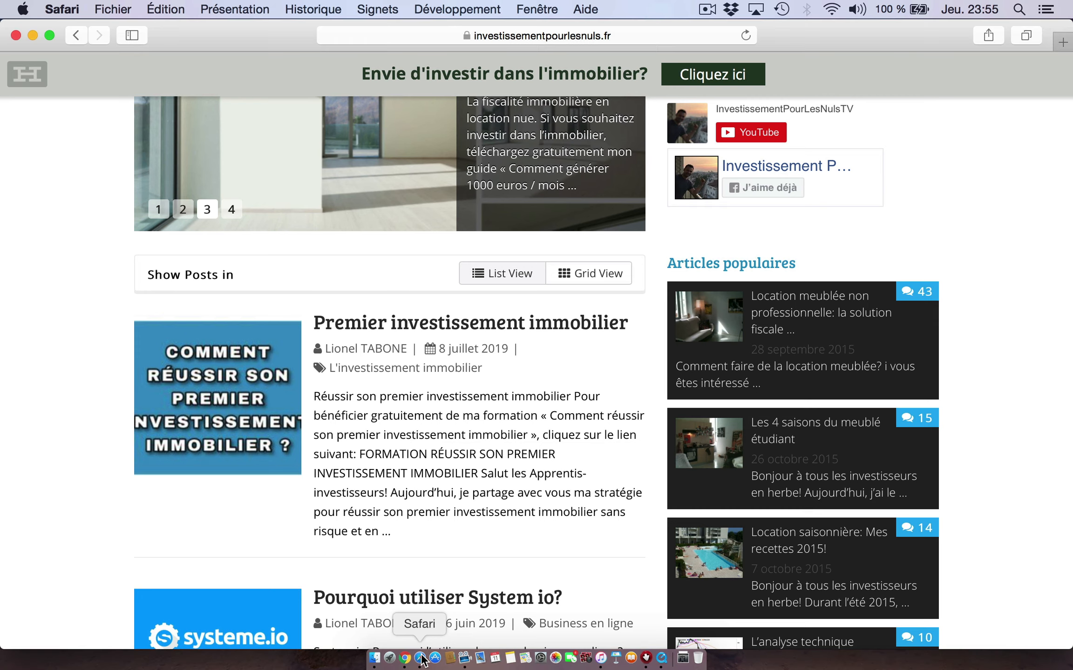
{"action": "left_click", "coordinate": [746, 37]}
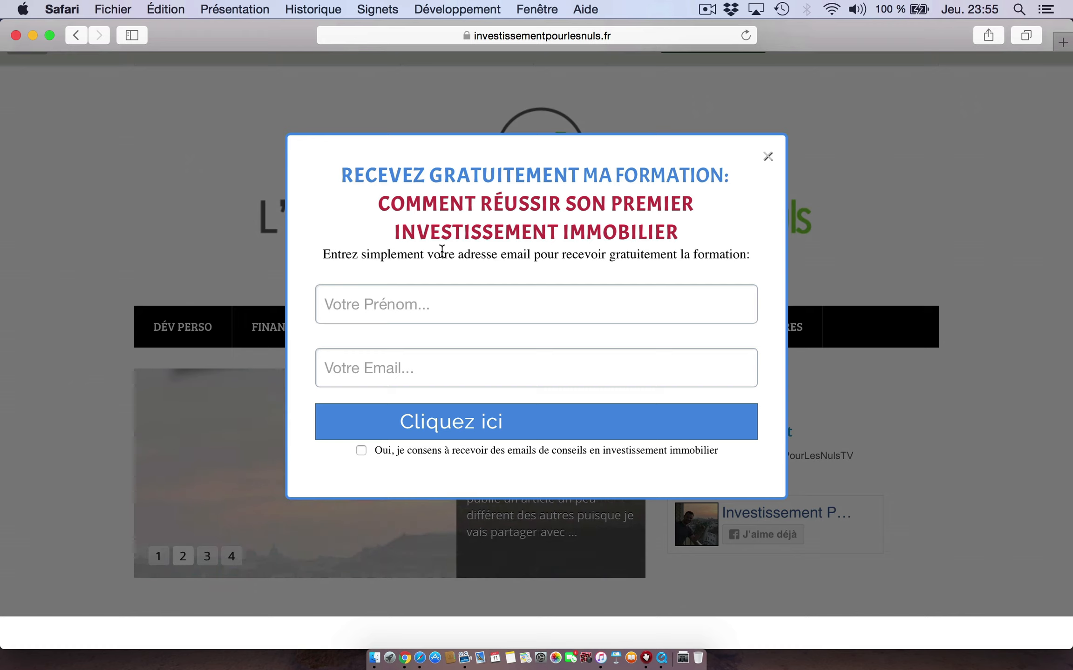
{"action": "scroll", "coordinate": [417, 573], "scroll_direction": "down", "scroll_amount": 2}
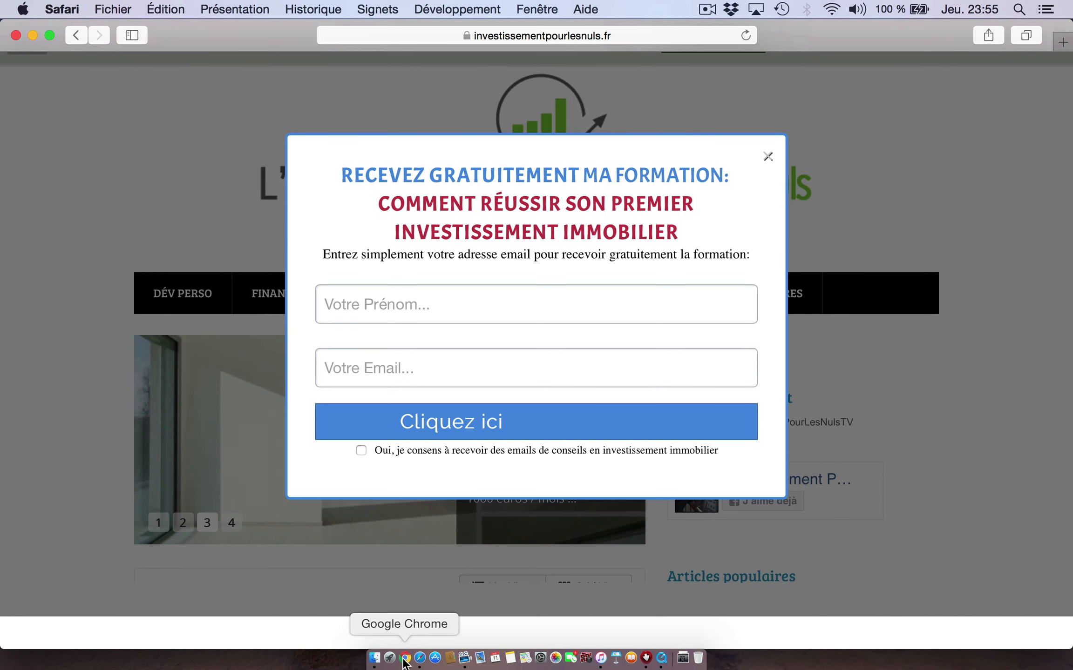
{"action": "left_click", "coordinate": [404, 658]}
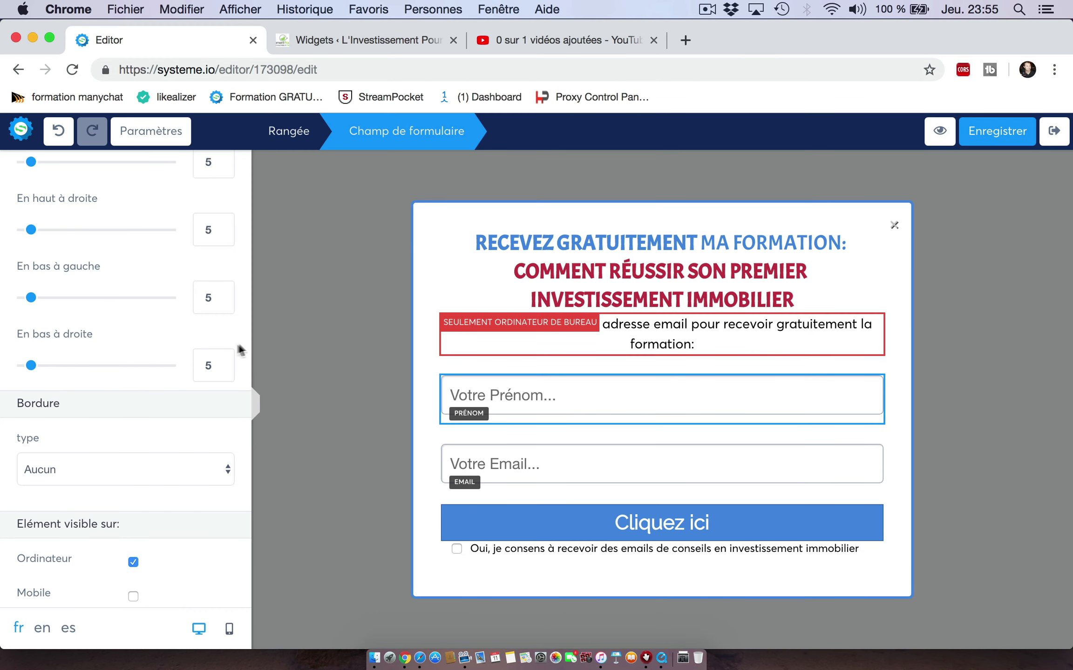
Add an image element to the popup between the red title and the introductory text
{"action": "left_click", "coordinate": [300, 312]}
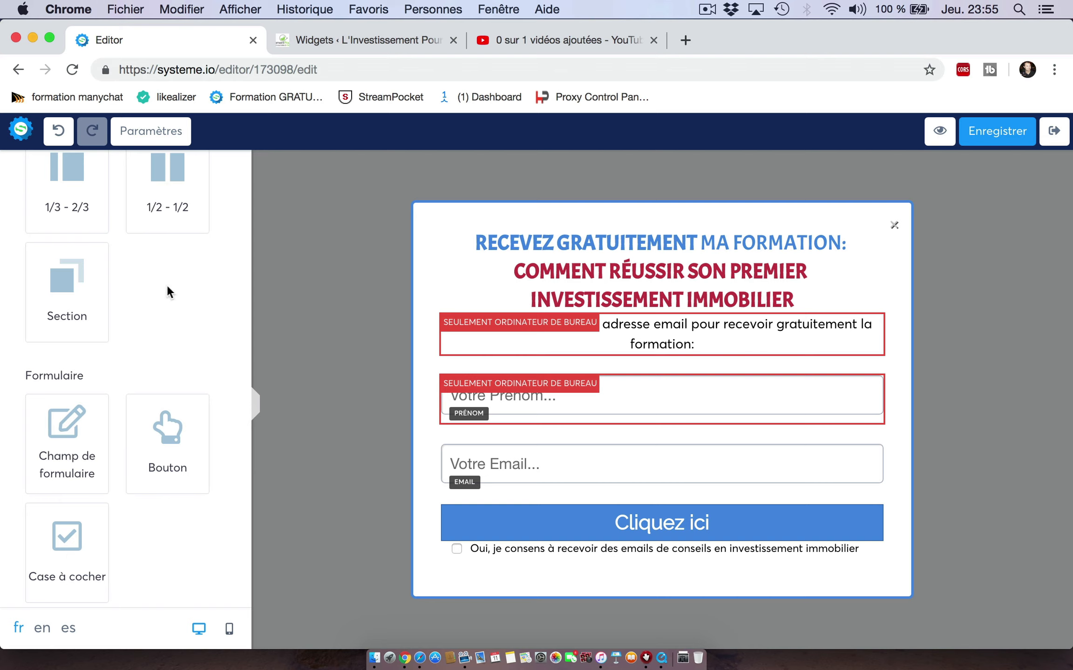
{"action": "scroll", "coordinate": [166, 270], "scroll_direction": "up", "scroll_amount": 10}
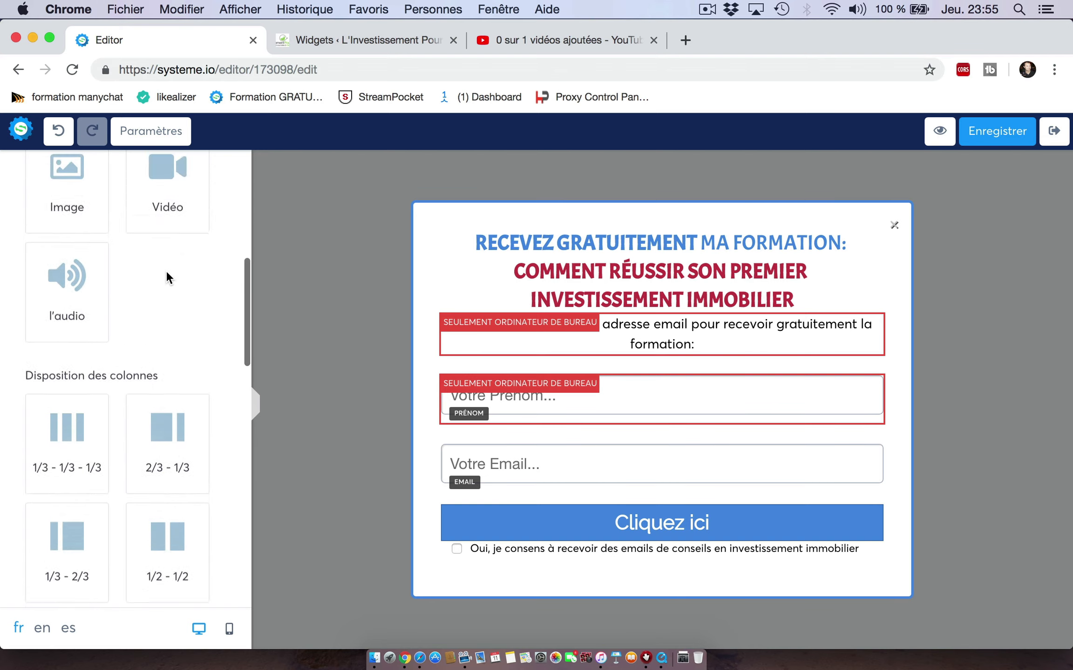
{"action": "scroll", "coordinate": [166, 273], "scroll_direction": "up", "scroll_amount": 4}
{"action": "left_click_drag", "start_coordinate": [69, 332], "coordinate": [564, 308]}
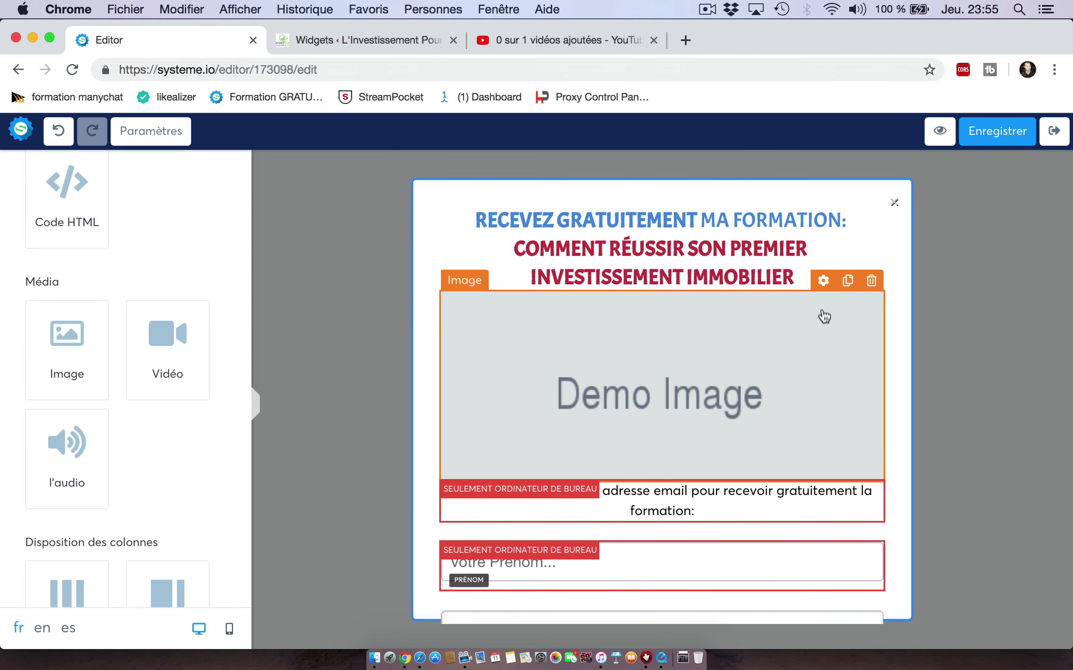
Fill the new image element with vignette.png from the uploaded images, and save and preview the popup
{"action": "left_click", "coordinate": [822, 281]}
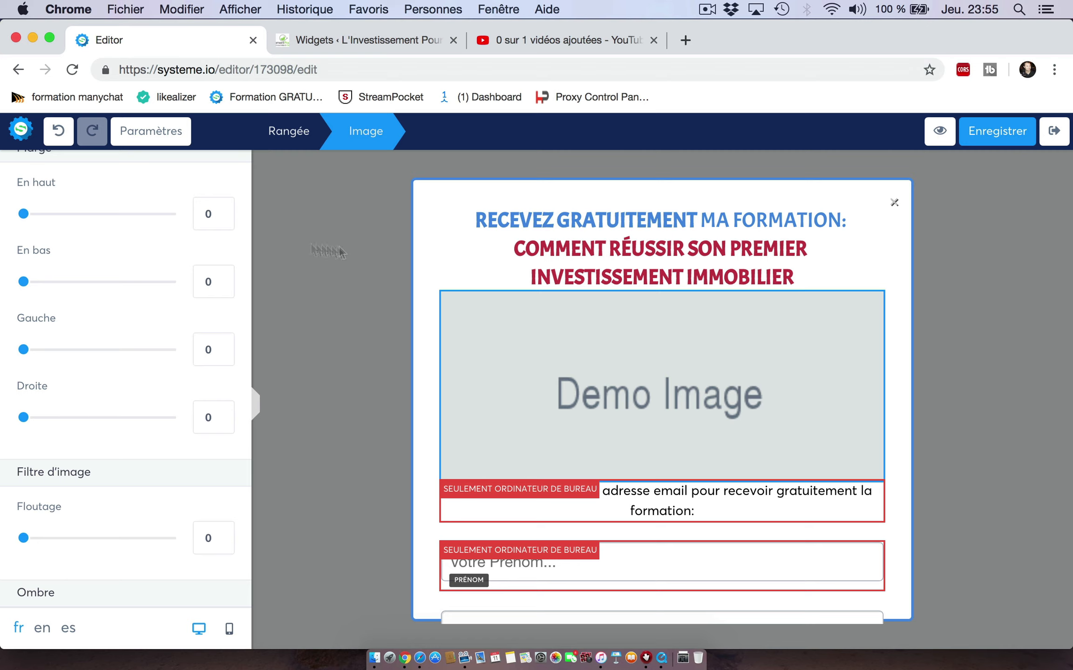
{"action": "scroll", "coordinate": [229, 170], "scroll_direction": "up", "scroll_amount": 10}
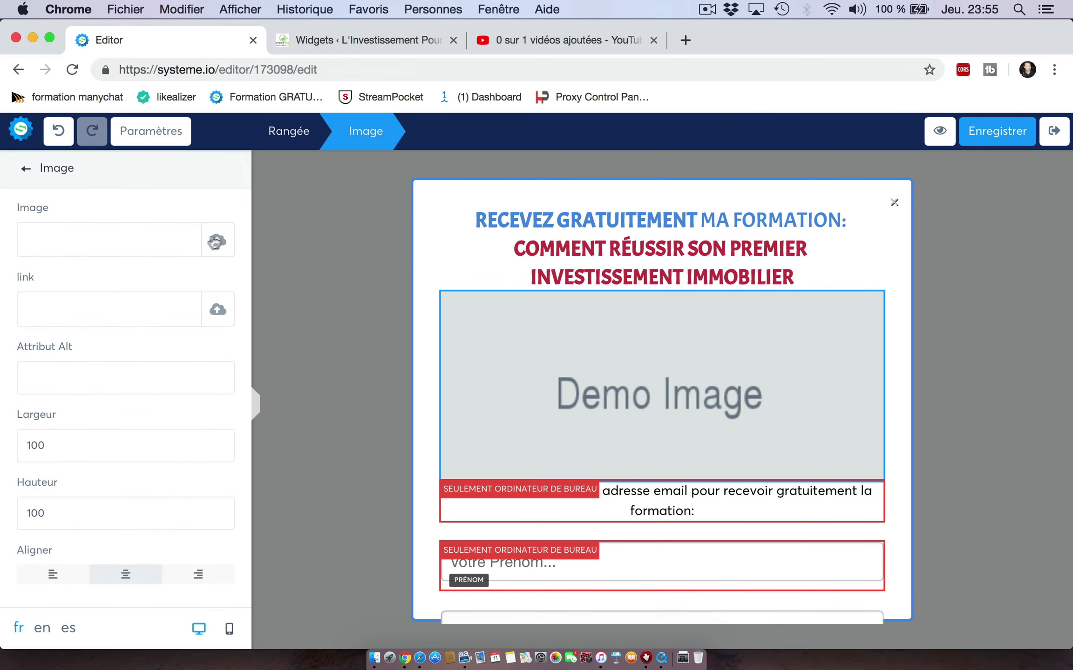
{"action": "left_click", "coordinate": [222, 241]}
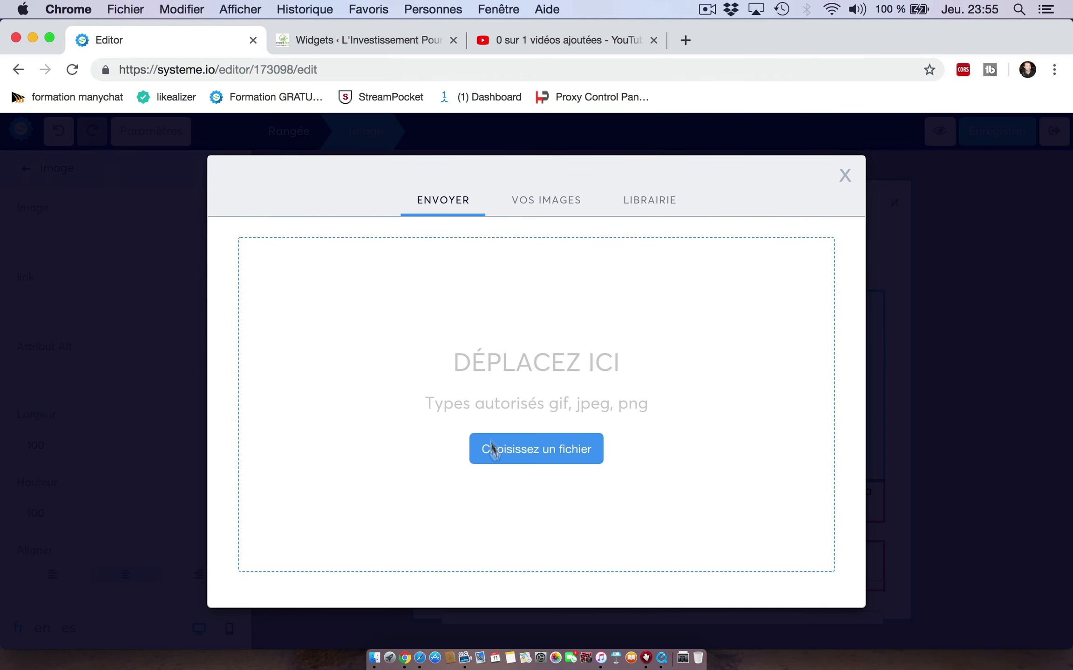
{"action": "left_click", "coordinate": [547, 203]}
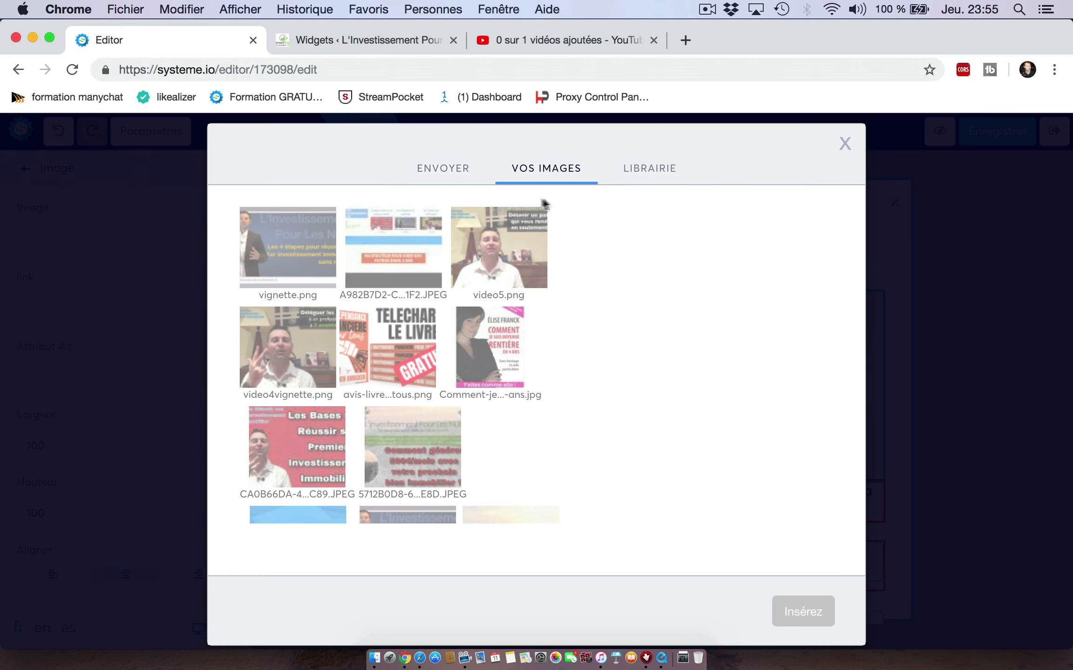
{"action": "left_click", "coordinate": [294, 261]}
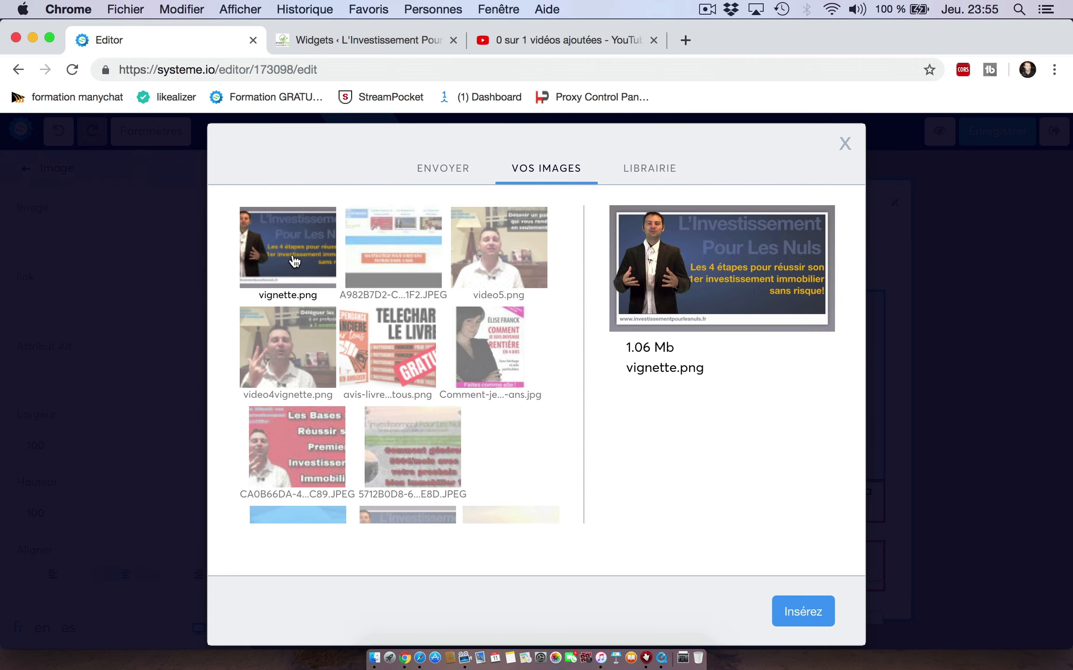
{"action": "left_click", "coordinate": [818, 619]}
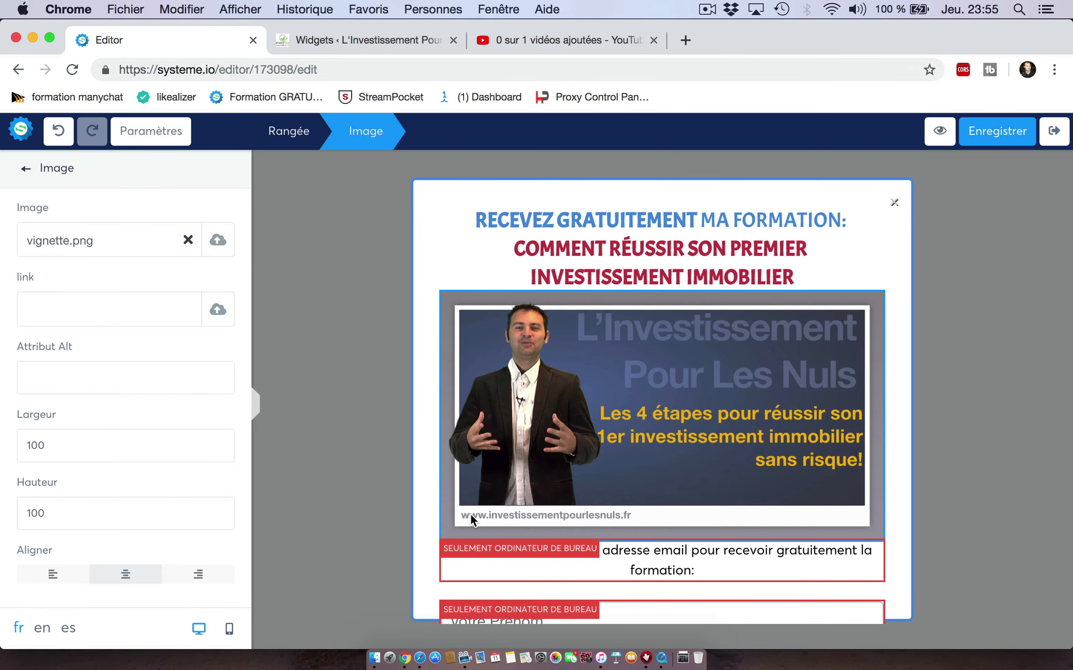
{"action": "left_click", "coordinate": [980, 136]}
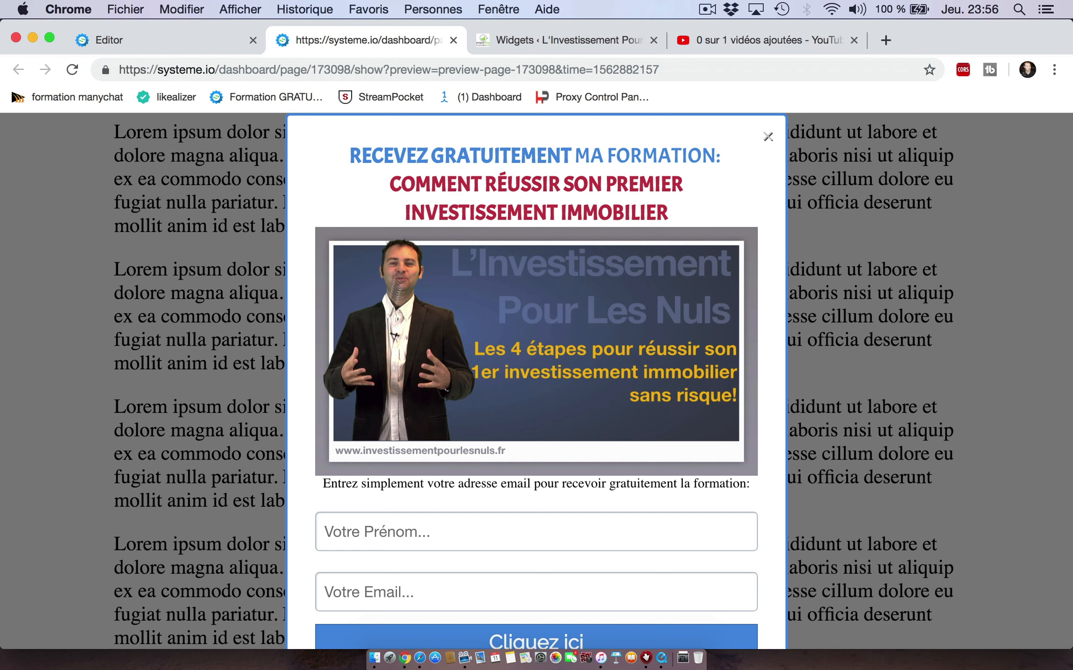
{"action": "left_click", "coordinate": [453, 40]}
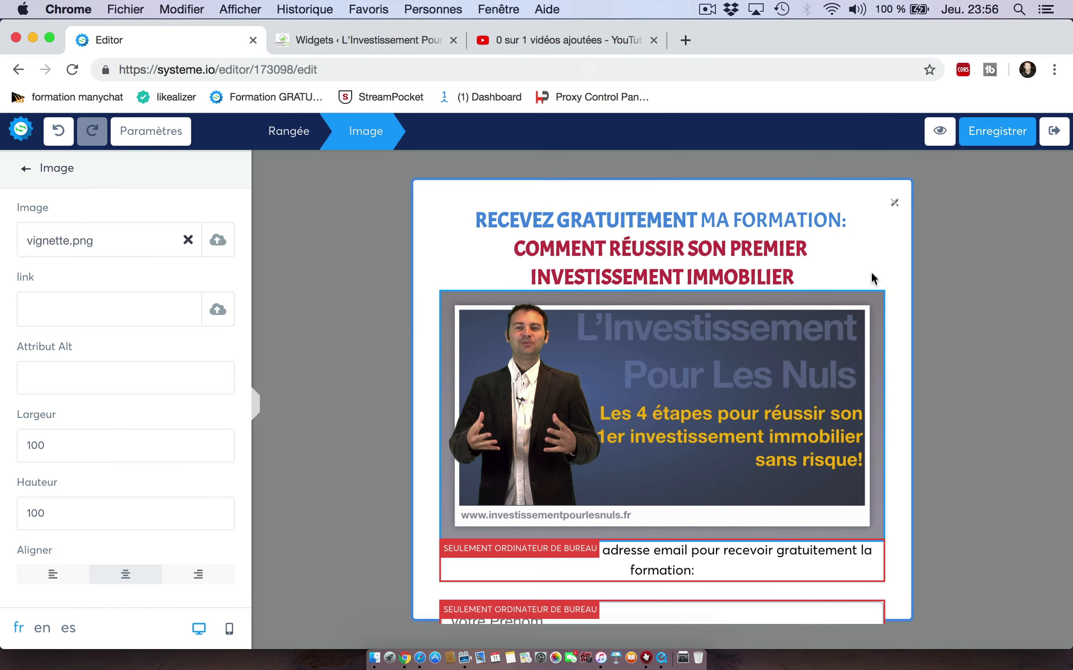
Delete the full-width vignette.png image from the popup
{"action": "left_click", "coordinate": [870, 257]}
{"action": "mouse_move", "coordinate": [831, 325]}
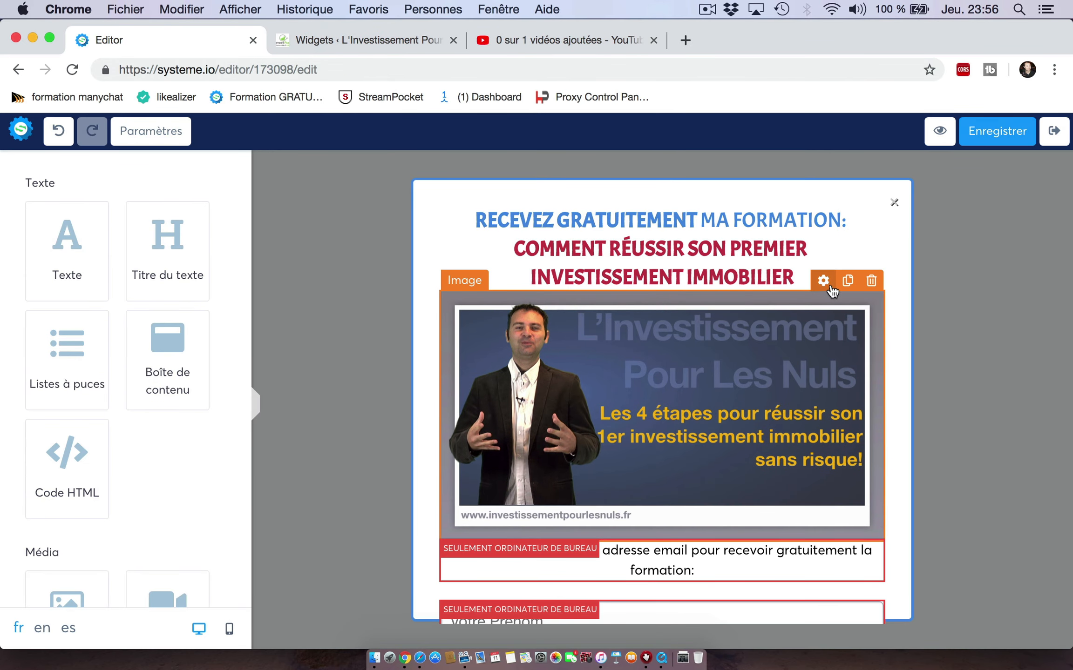
{"action": "left_click", "coordinate": [871, 280]}
{"action": "left_click", "coordinate": [677, 167]}
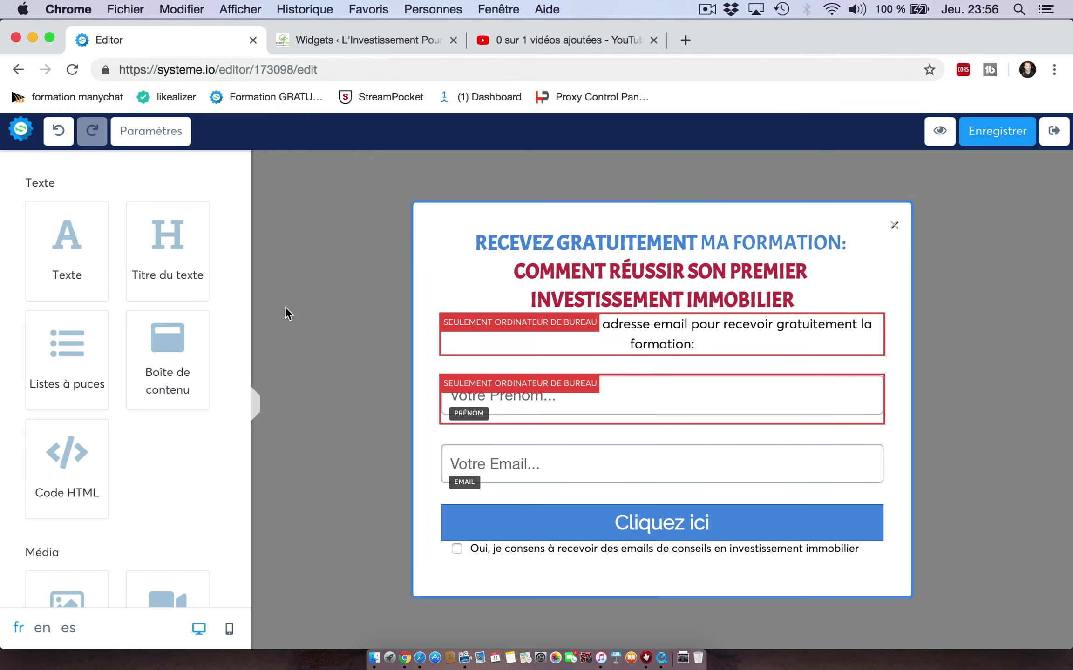
Insert a 1/3 - 1/3 - 1/3 column row below the popup's title and place an image element in its middle column
{"action": "scroll", "coordinate": [200, 475], "scroll_direction": "down", "scroll_amount": 6}
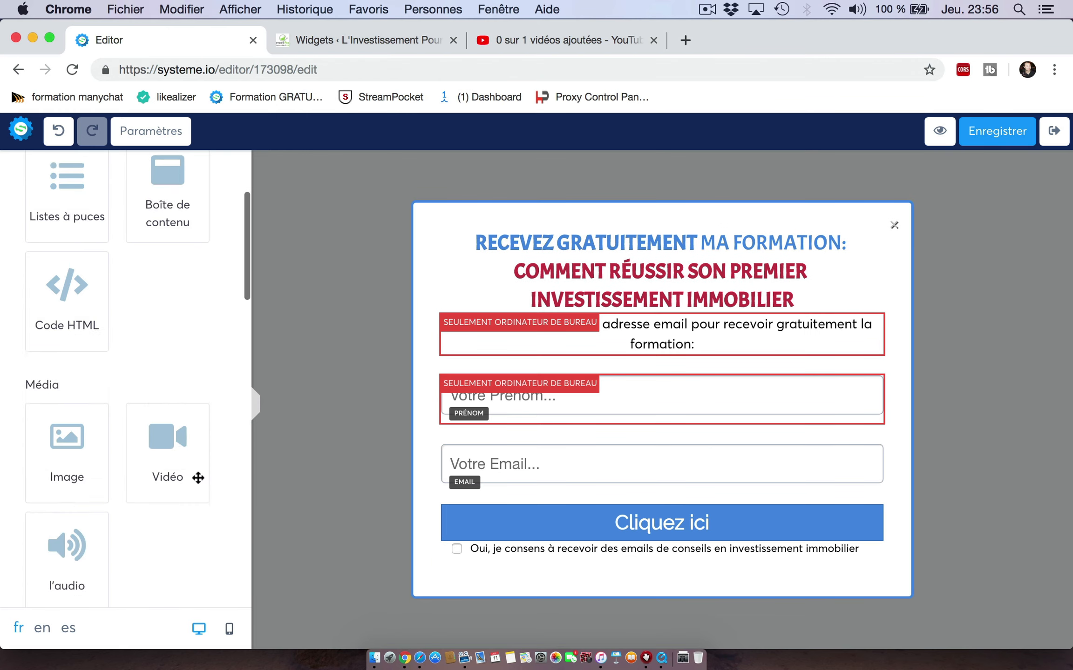
{"action": "scroll", "coordinate": [200, 481], "scroll_direction": "down", "scroll_amount": 2}
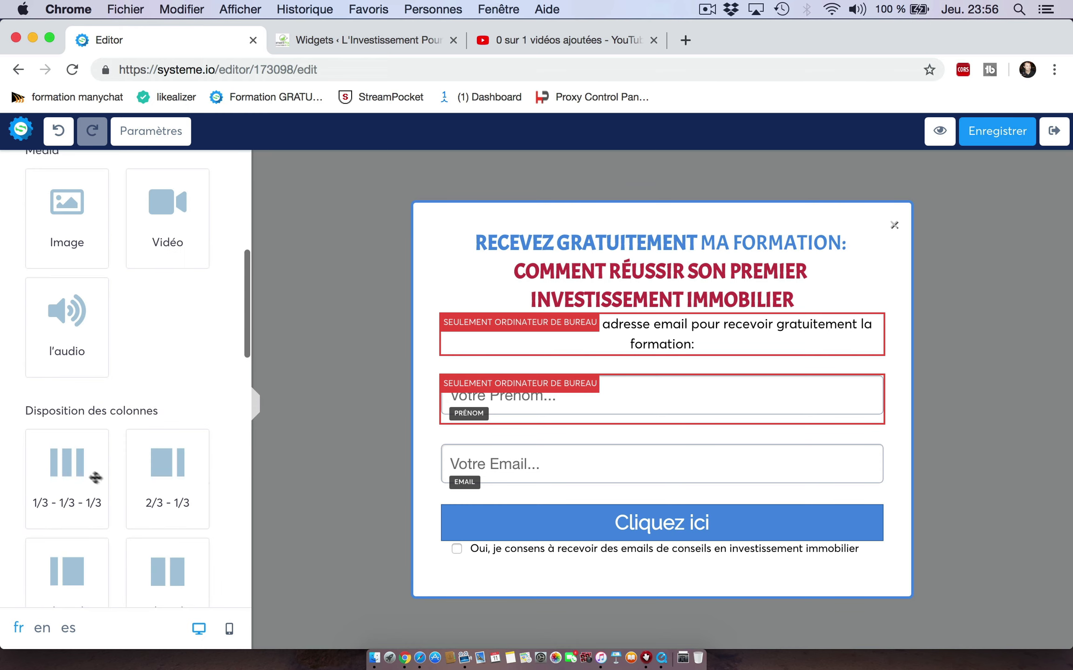
{"action": "left_click_drag", "start_coordinate": [80, 467], "coordinate": [641, 326]}
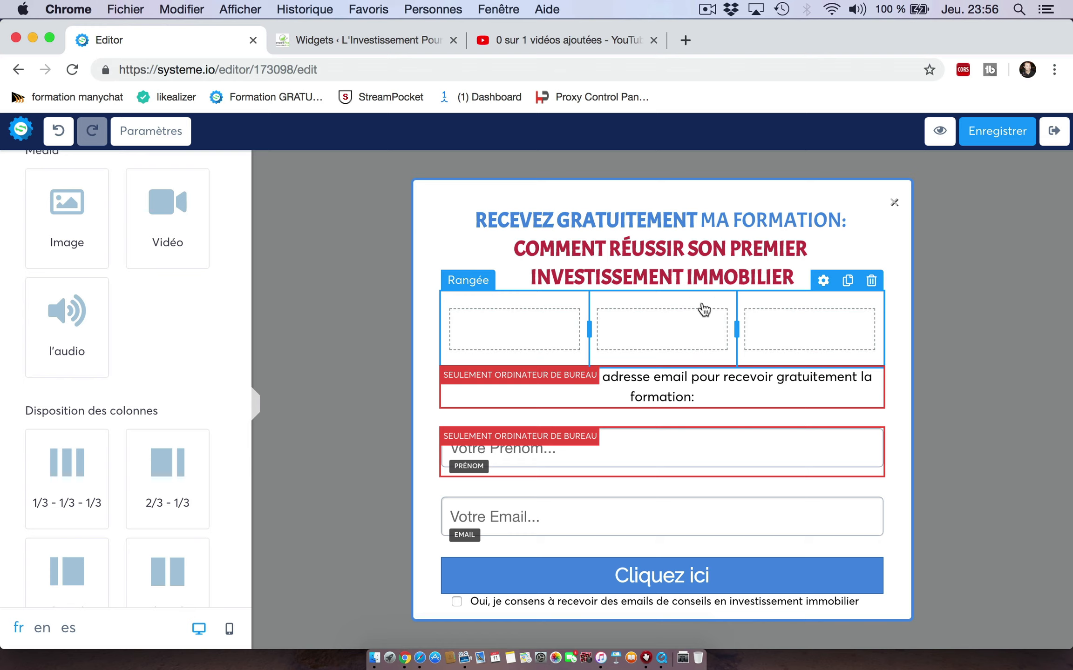
{"action": "left_click_drag", "start_coordinate": [70, 210], "coordinate": [634, 320]}
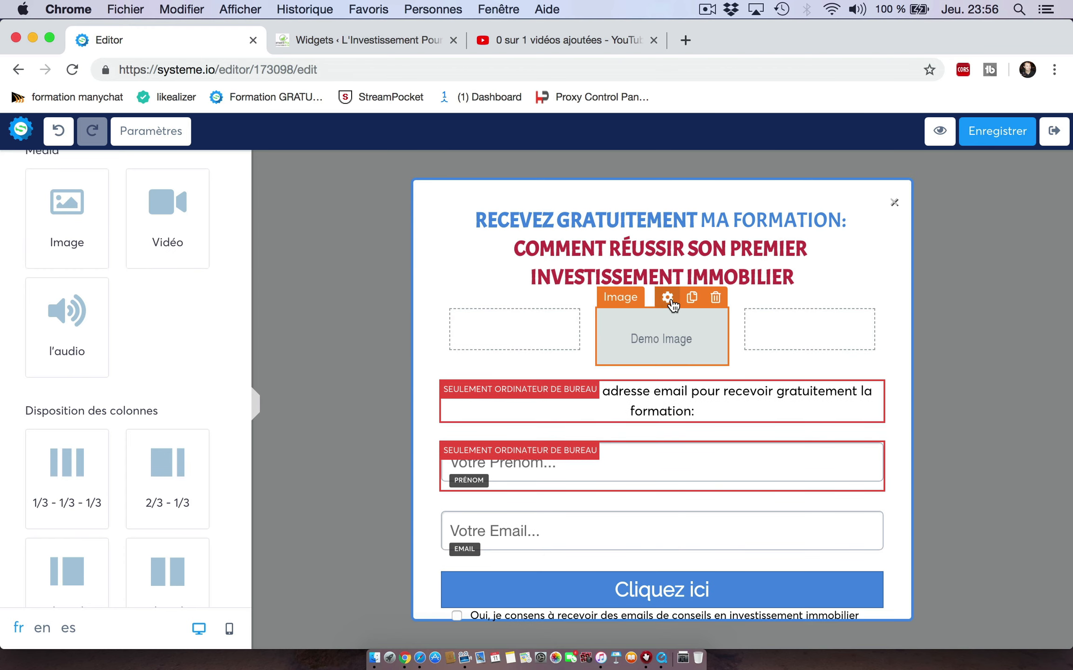
Set the middle column's image to vignette.png from the uploaded images and save the popup
{"action": "left_click", "coordinate": [668, 298]}
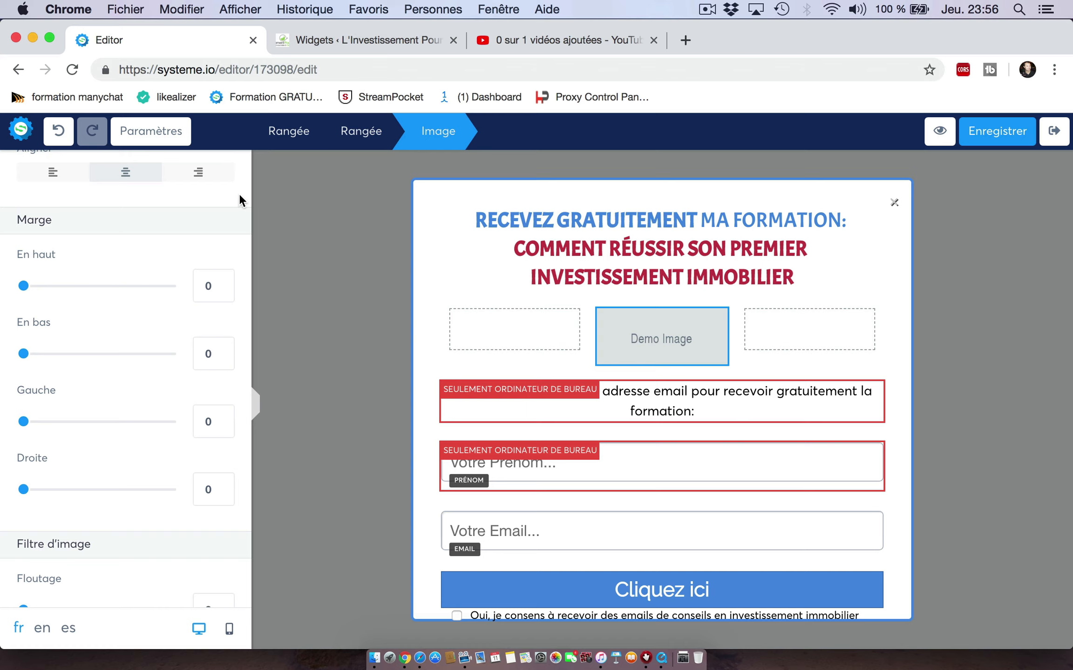
{"action": "scroll", "coordinate": [239, 194], "scroll_direction": "up", "scroll_amount": 8}
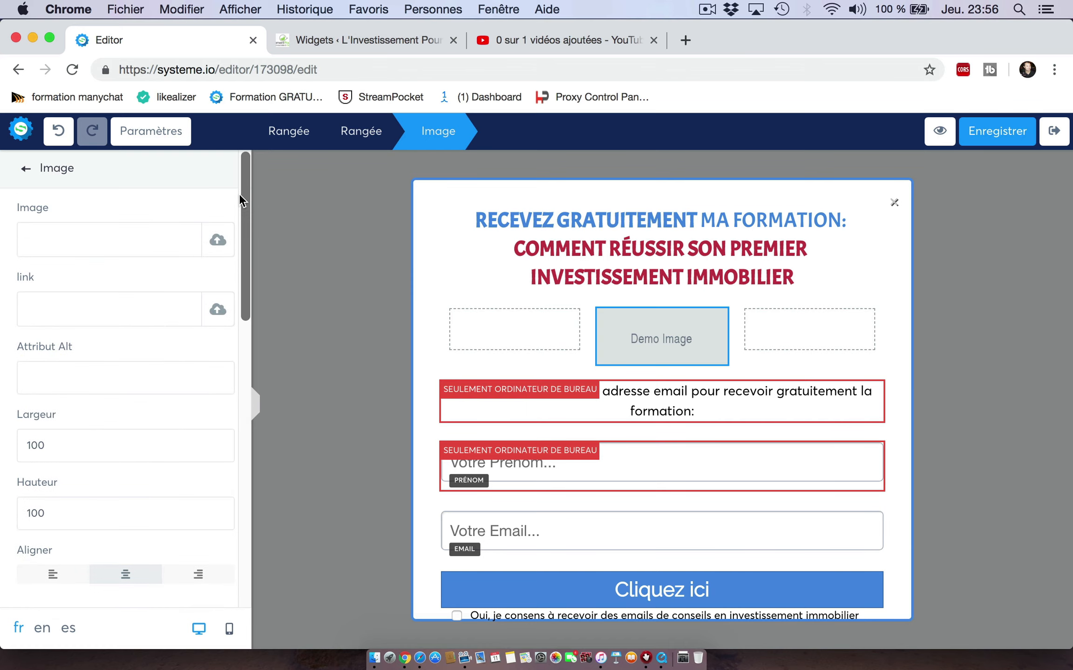
{"action": "left_click", "coordinate": [218, 242]}
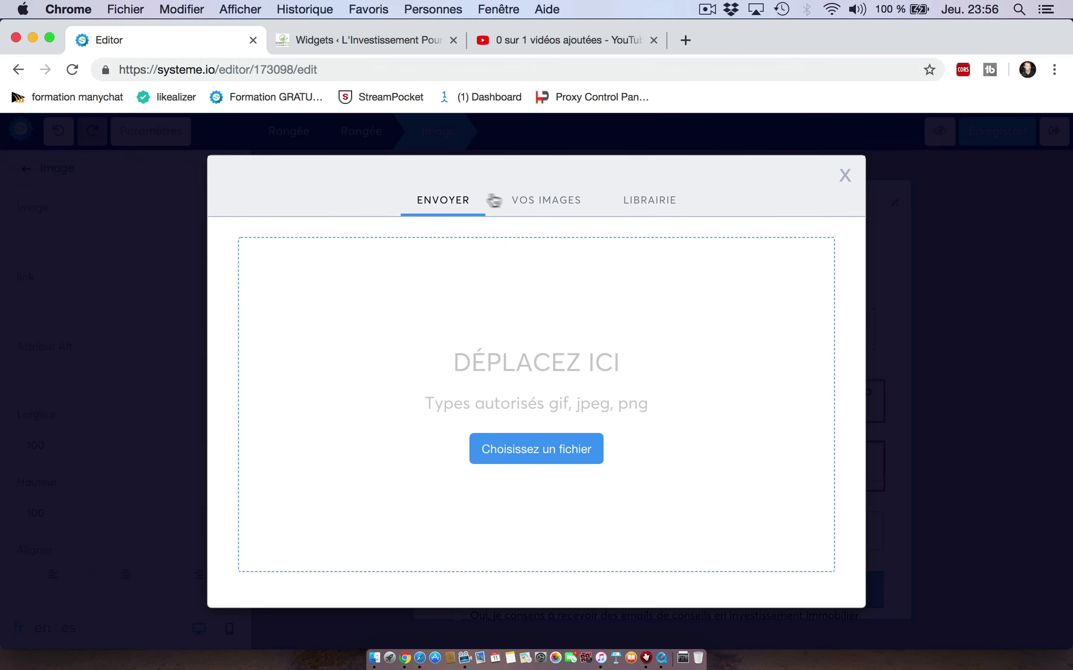
{"action": "left_click", "coordinate": [532, 201]}
{"action": "left_click", "coordinate": [286, 256]}
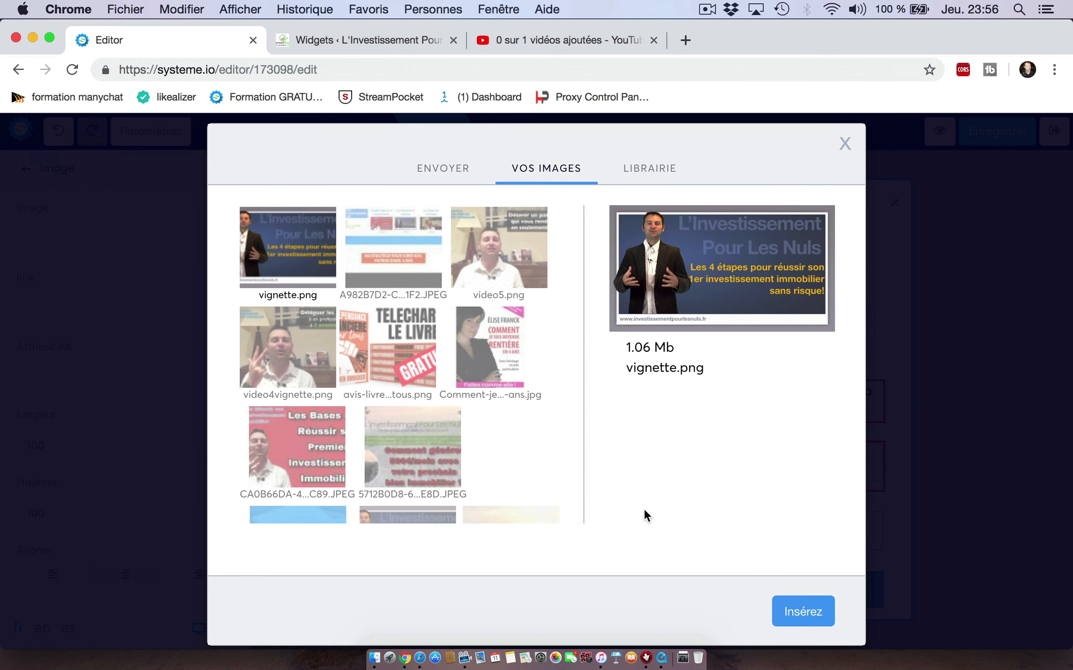
{"action": "left_click", "coordinate": [787, 604]}
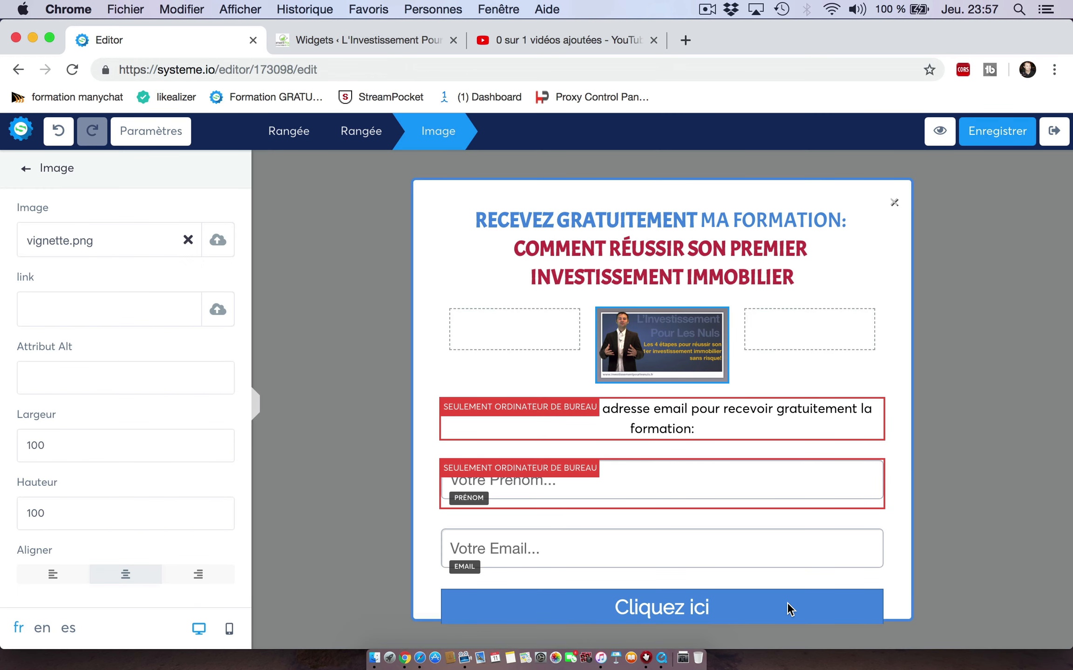
{"action": "left_click", "coordinate": [999, 139]}
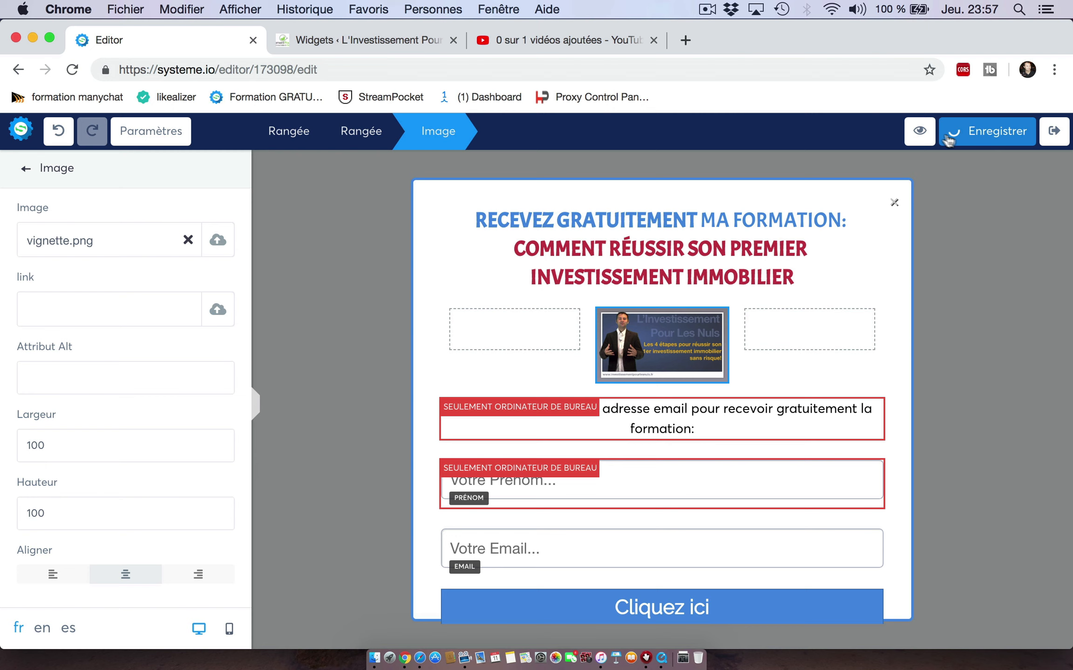
Preview the popup on the sample page, close it, and return to the popup editor
{"action": "left_click", "coordinate": [940, 138]}
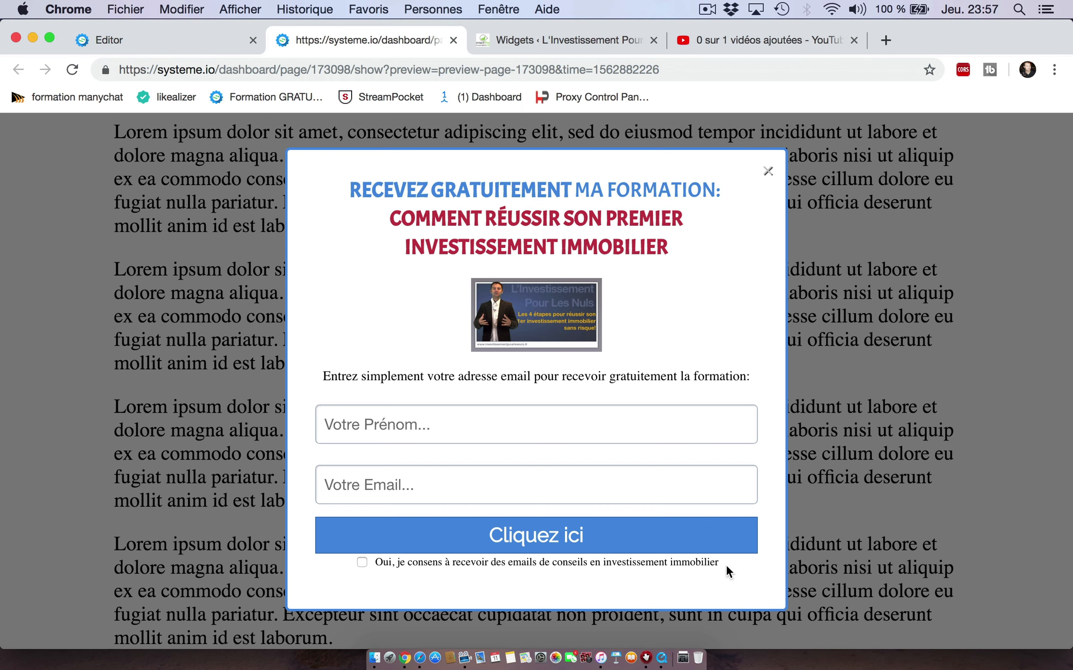
{"action": "left_click", "coordinate": [768, 171]}
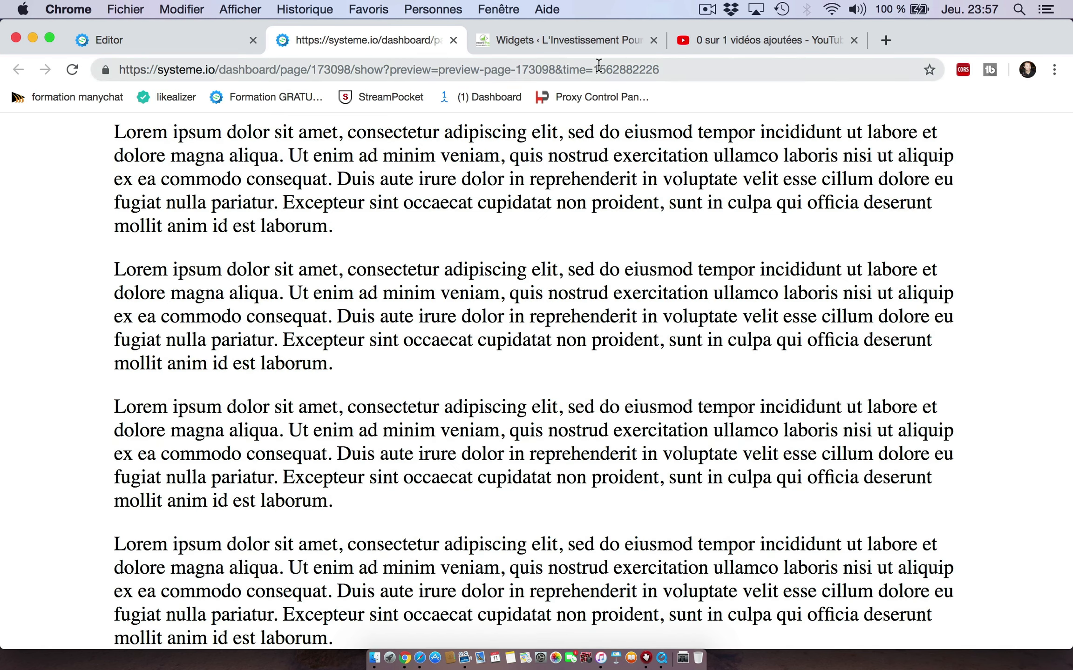
{"action": "left_click", "coordinate": [163, 39]}
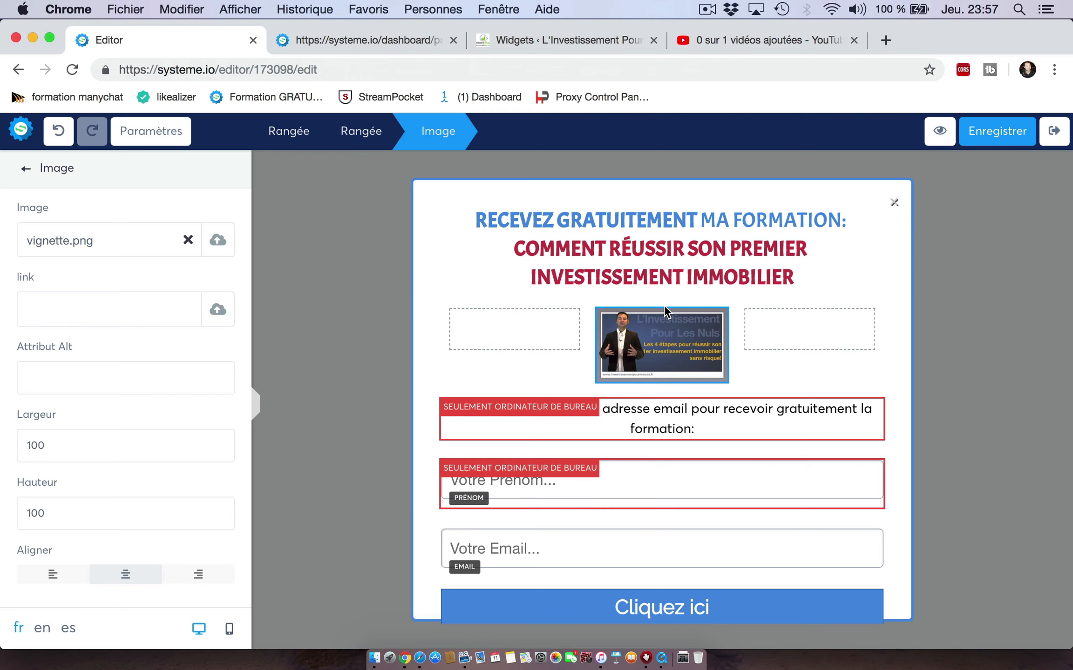
Make the three-column image row visible on desktop only by disabling its mobile visibility, and save the popup
{"action": "left_click", "coordinate": [665, 287]}
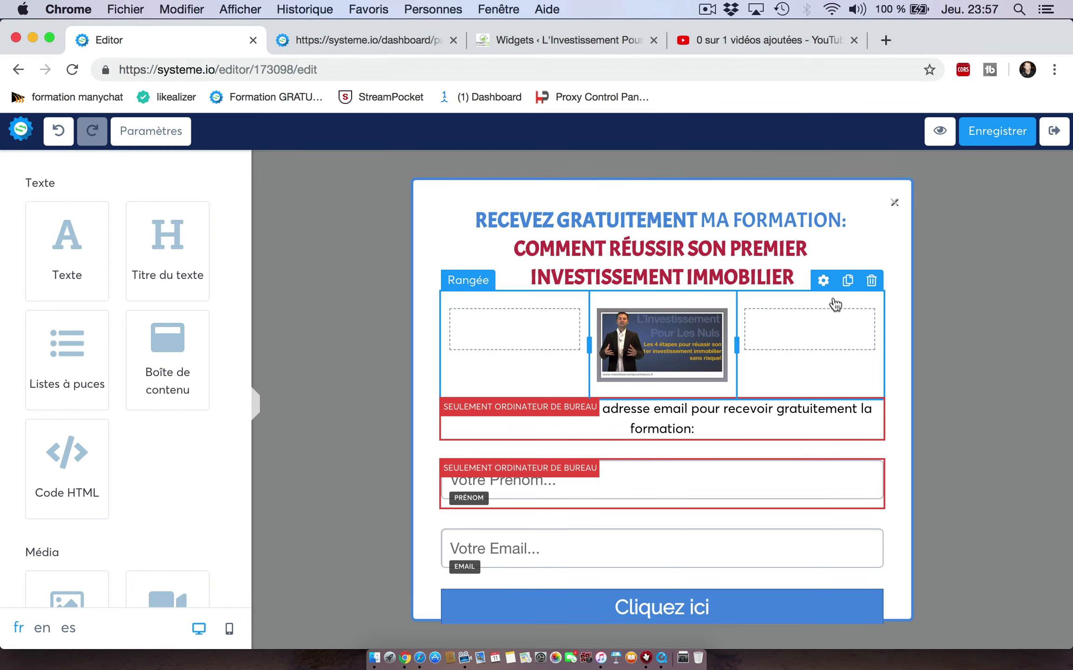
{"action": "left_click", "coordinate": [822, 281]}
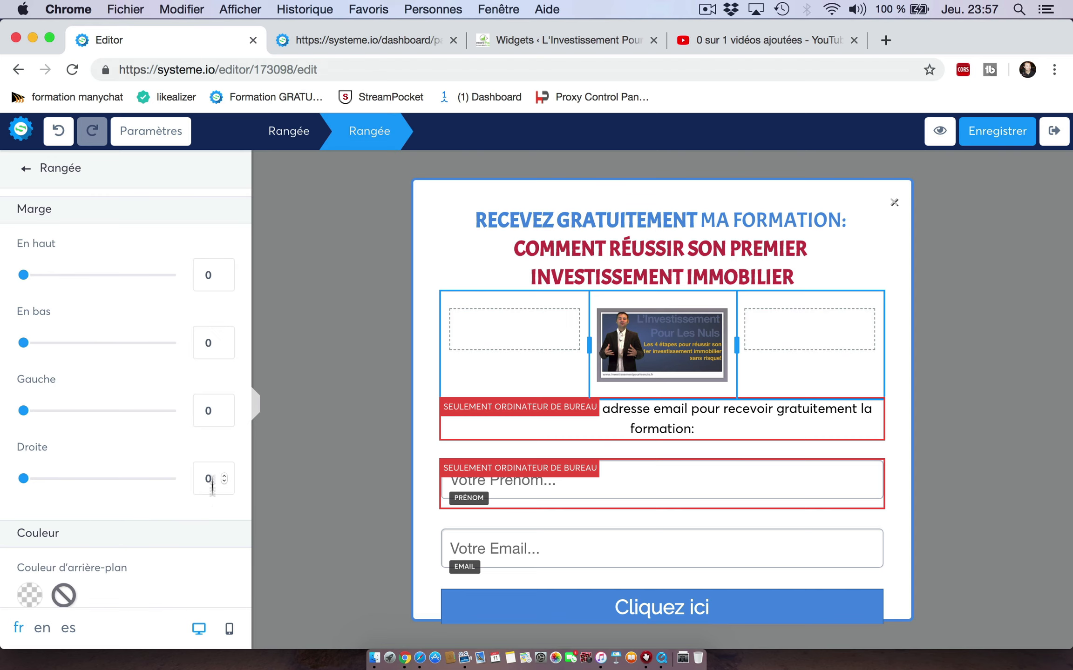
{"action": "scroll", "coordinate": [236, 556], "scroll_direction": "down", "scroll_amount": 3}
{"action": "scroll", "coordinate": [236, 550], "scroll_direction": "down", "scroll_amount": 10}
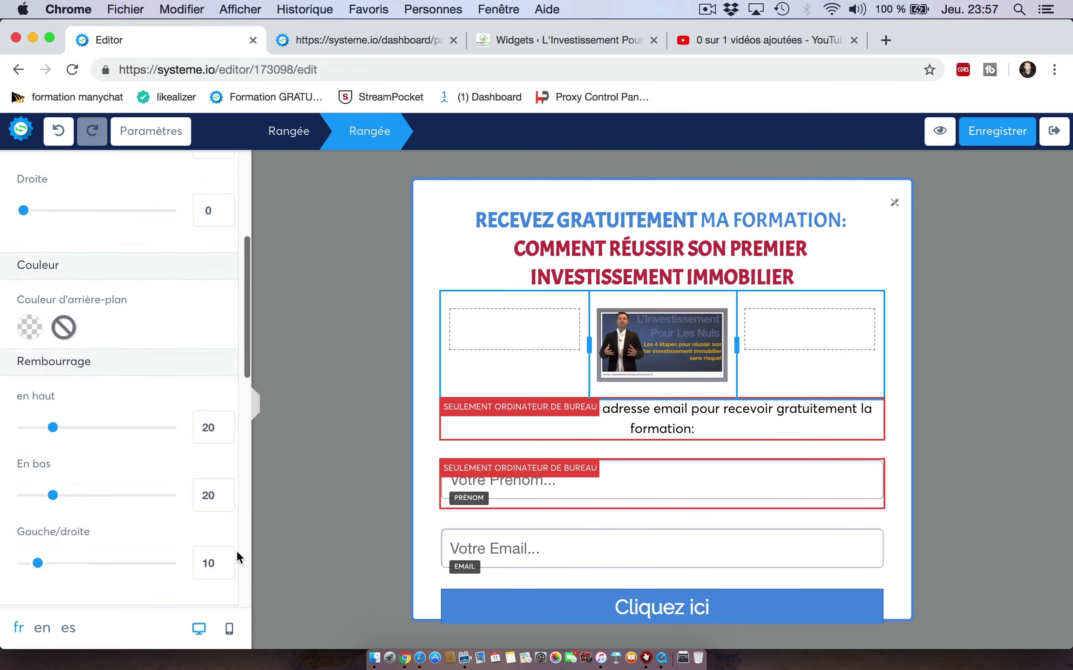
{"action": "scroll", "coordinate": [237, 550], "scroll_direction": "down", "scroll_amount": 8}
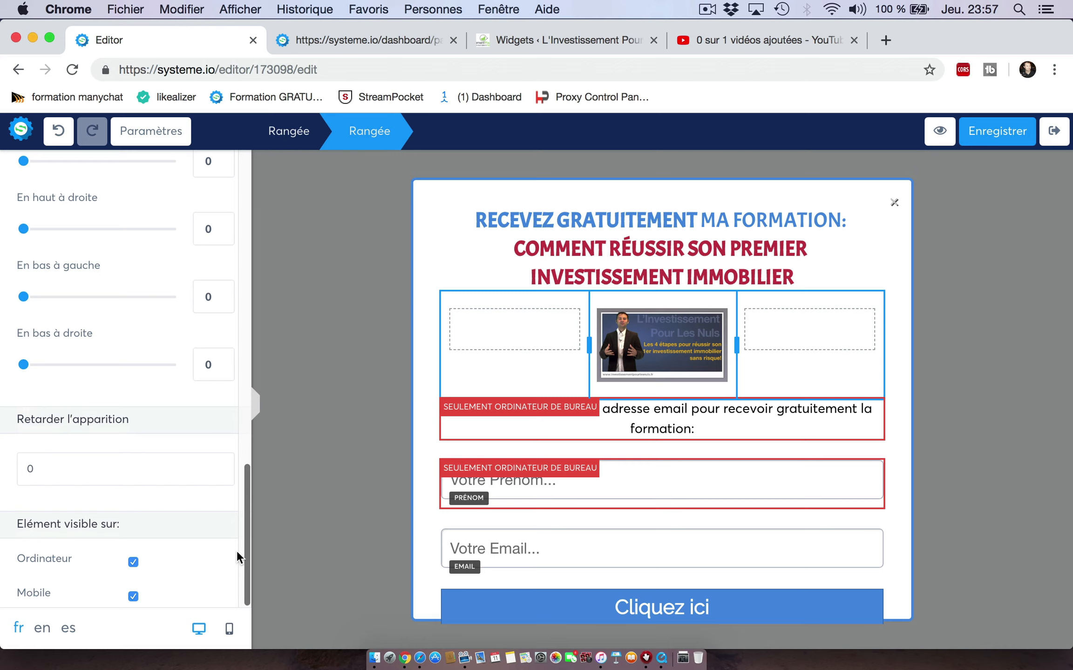
{"action": "left_click", "coordinate": [133, 596]}
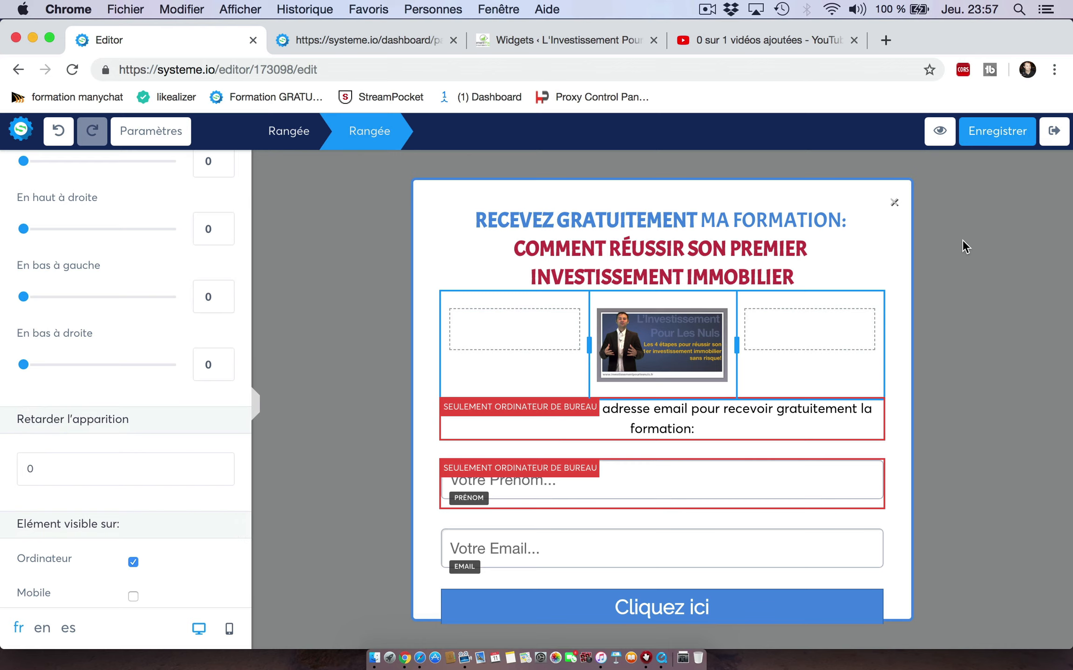
{"action": "left_click", "coordinate": [977, 135]}
Check the popup in the mobile layout, return to the desktop layout and save
{"action": "left_click", "coordinate": [229, 630]}
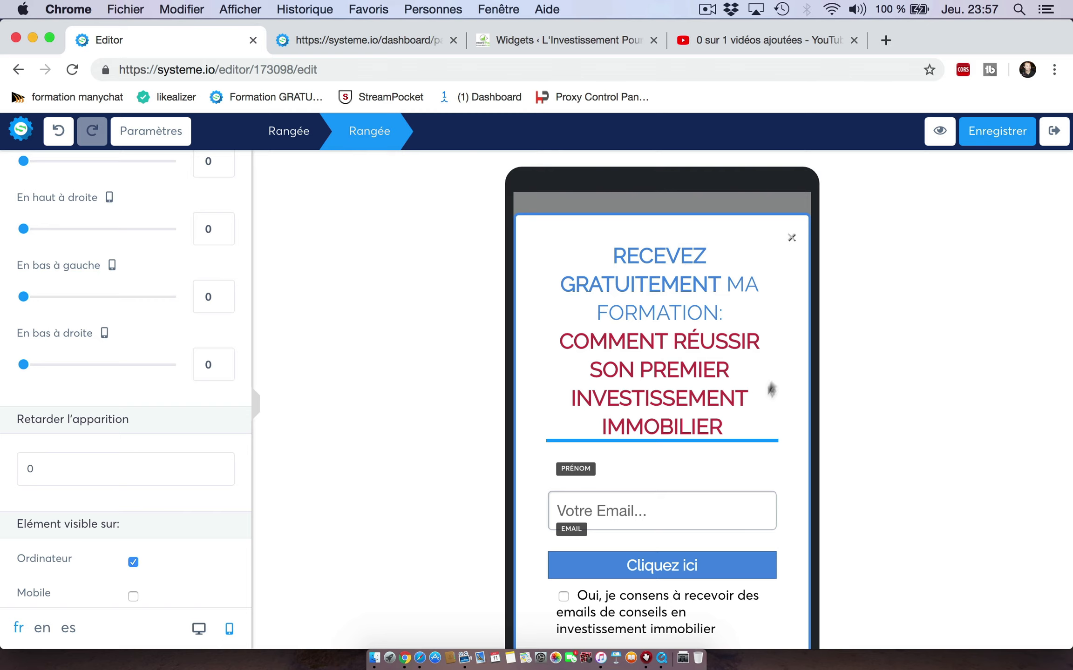
{"action": "scroll", "coordinate": [786, 363], "scroll_direction": "down", "scroll_amount": 2}
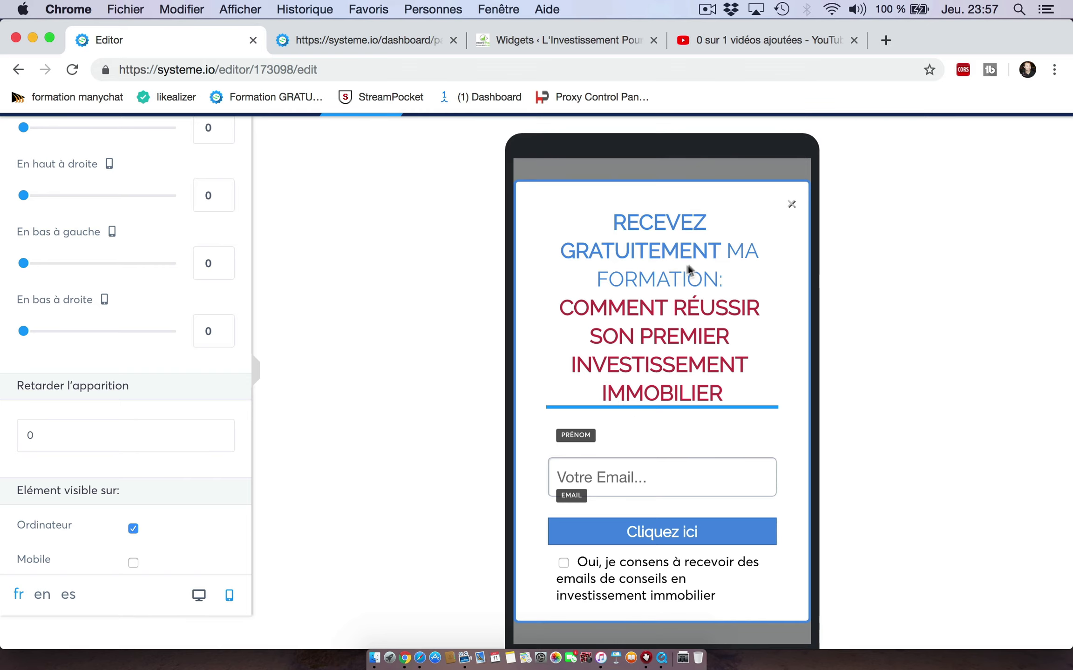
{"action": "left_click", "coordinate": [199, 596]}
{"action": "left_click", "coordinate": [976, 140]}
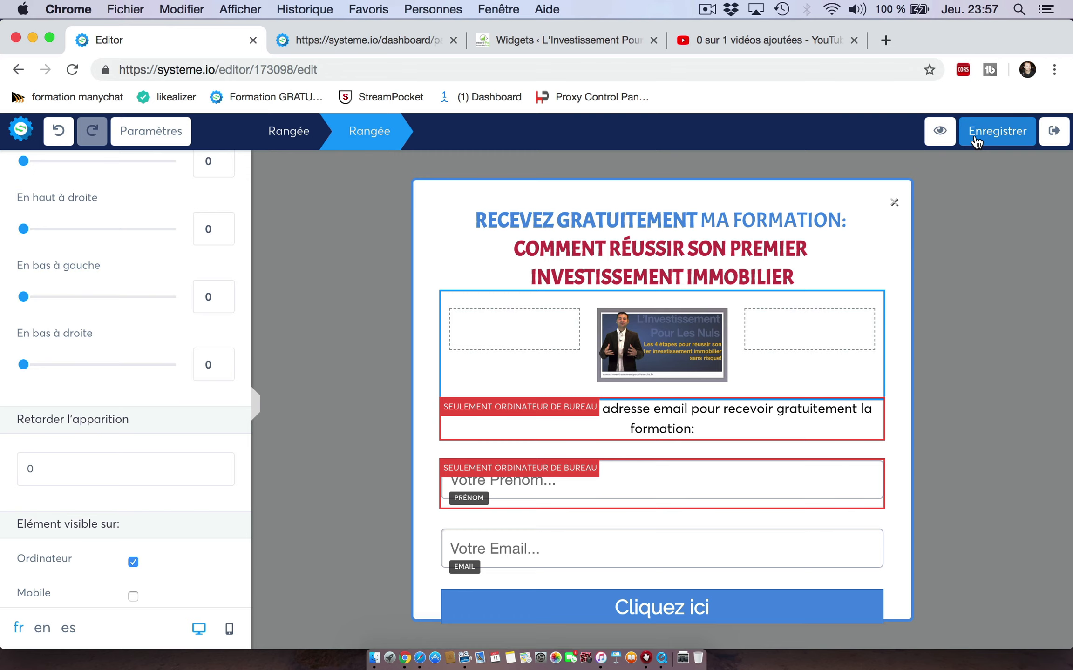
Switch to the blog's WordPress Widgets page and collapse the Sidebar and Header Ad areas
{"action": "left_click", "coordinate": [586, 41]}
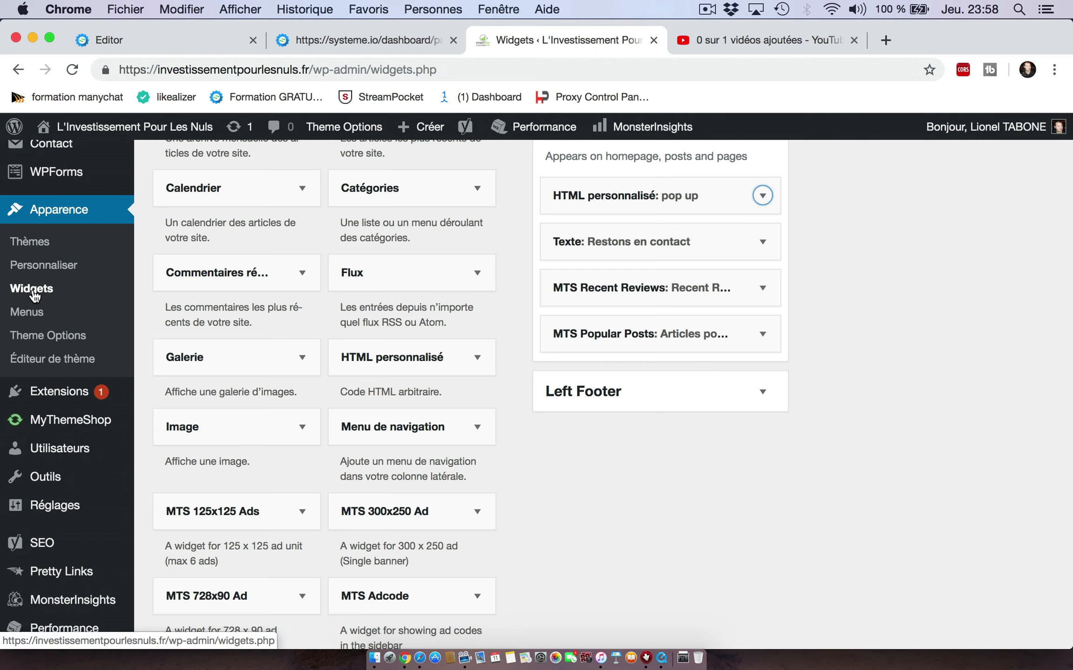
{"action": "scroll", "coordinate": [845, 318], "scroll_direction": "up", "scroll_amount": 5}
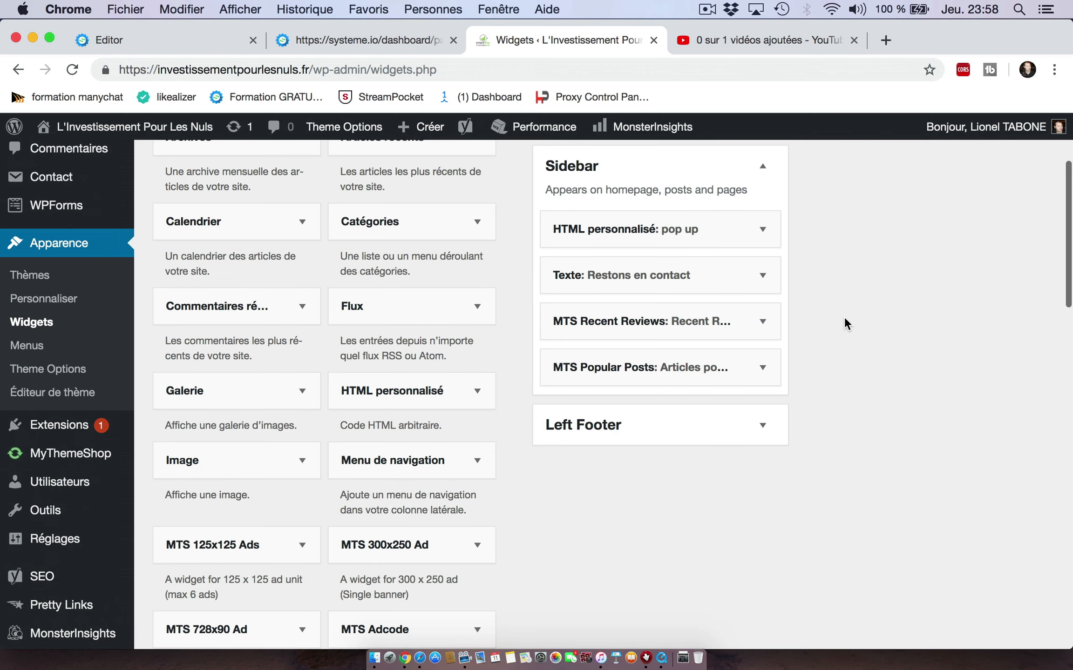
{"action": "left_click", "coordinate": [763, 273]}
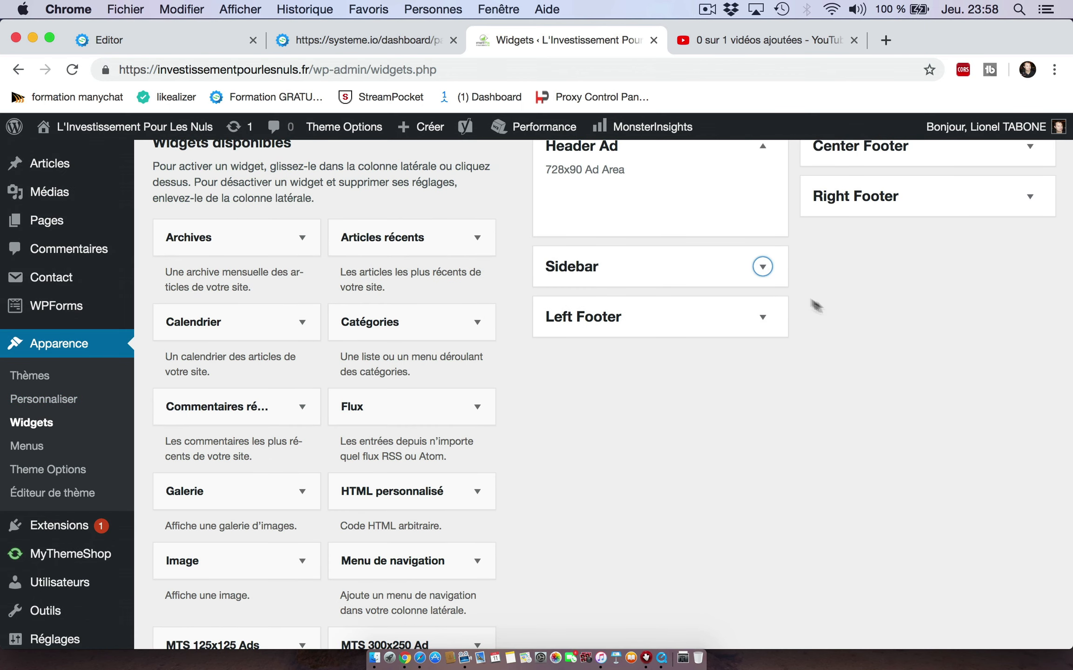
{"action": "scroll", "coordinate": [833, 303], "scroll_direction": "up", "scroll_amount": 3}
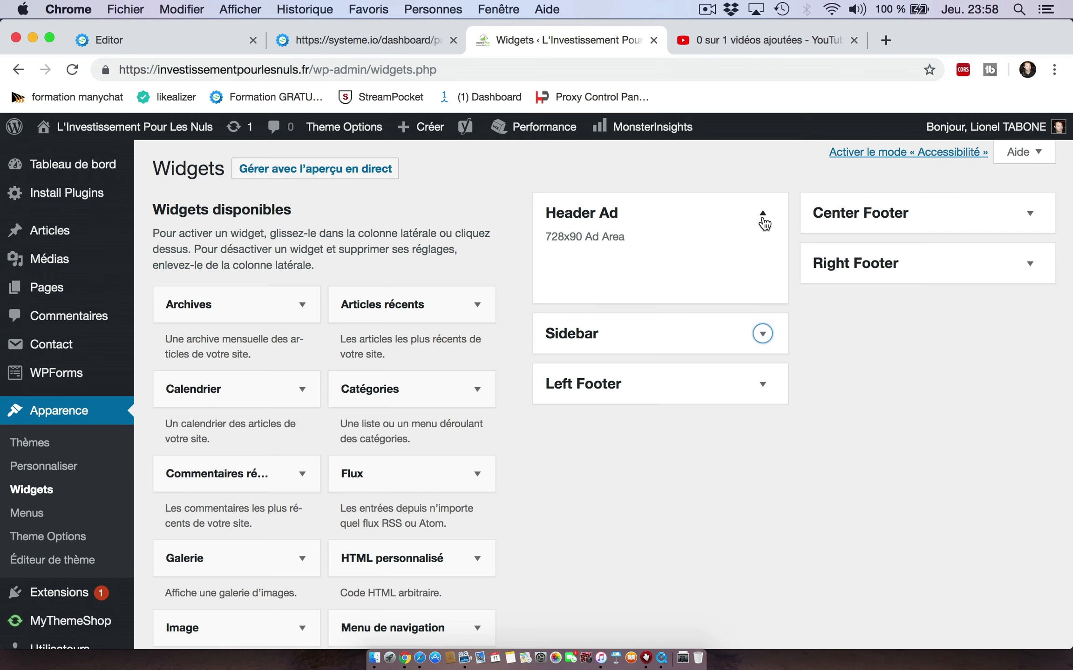
{"action": "left_click", "coordinate": [762, 215]}
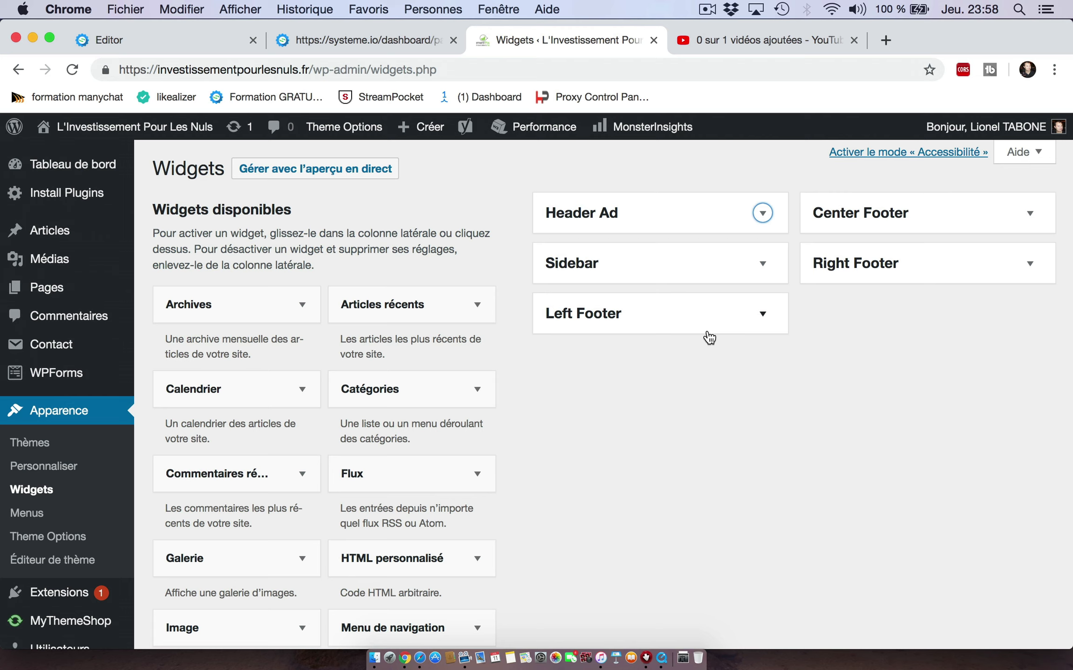
Expand the Sidebar area and open its HTML personnalisé widget titled "pop up"
{"action": "left_click", "coordinate": [762, 265]}
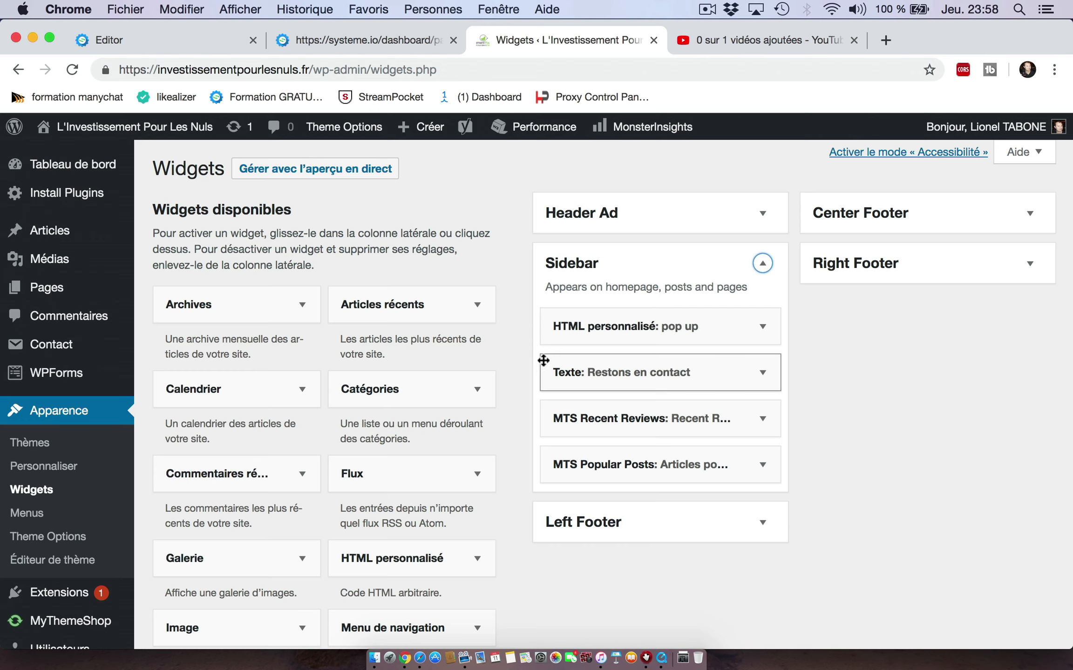
{"action": "left_click_drag", "start_coordinate": [402, 570], "coordinate": [477, 564]}
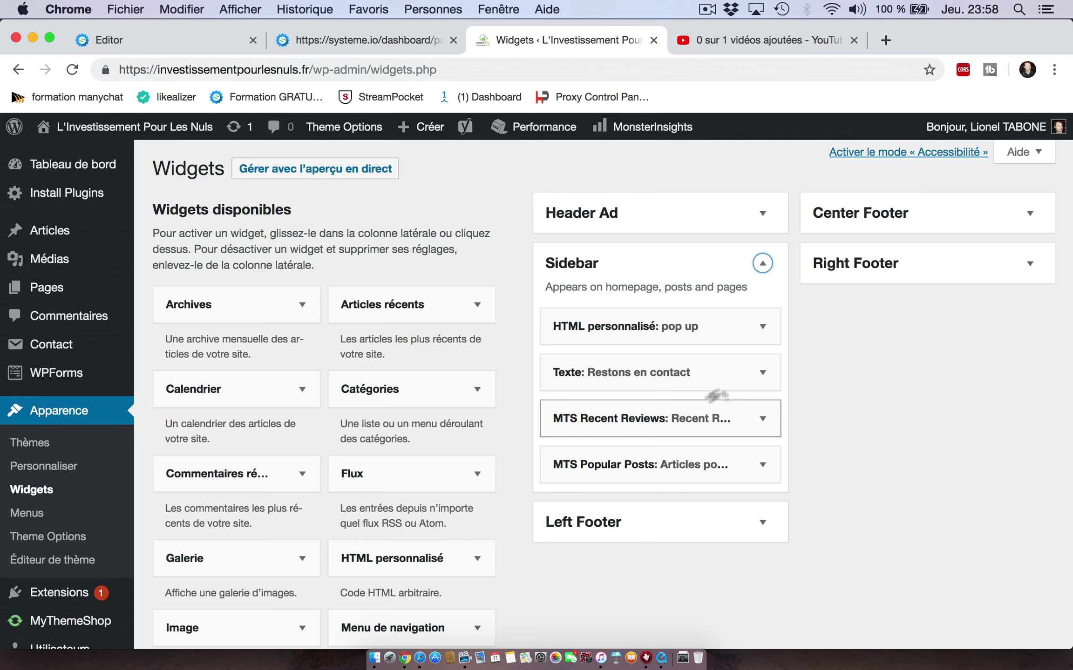
{"action": "left_click", "coordinate": [763, 328]}
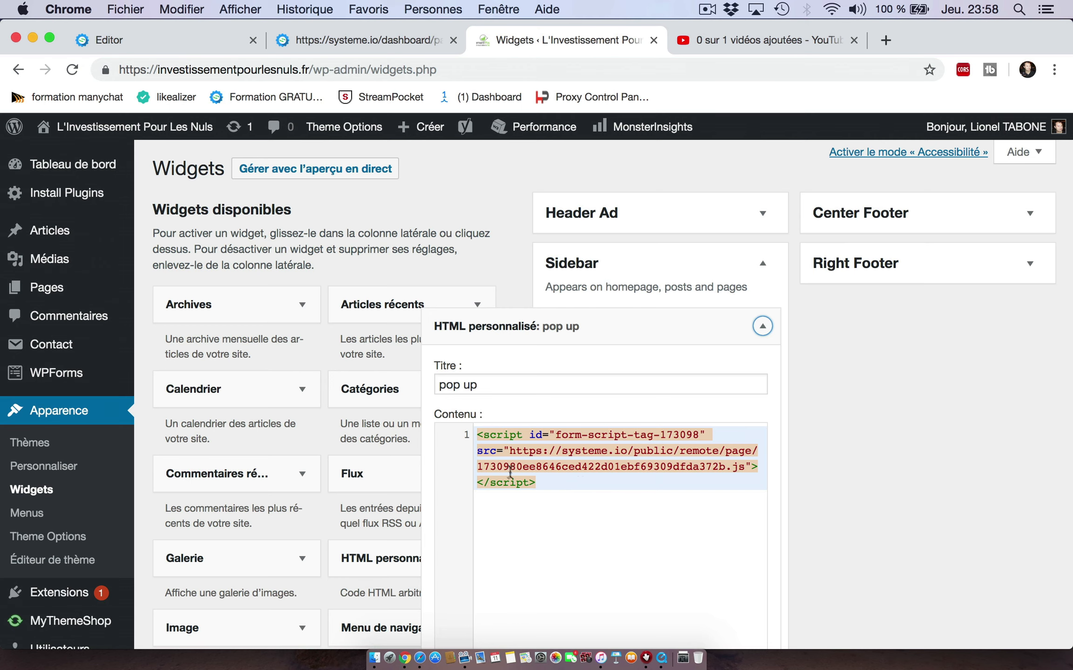
Save and leave the Systeme.io popup editor, and copy the popup step's script tag to the clipboard
{"action": "left_click", "coordinate": [175, 36]}
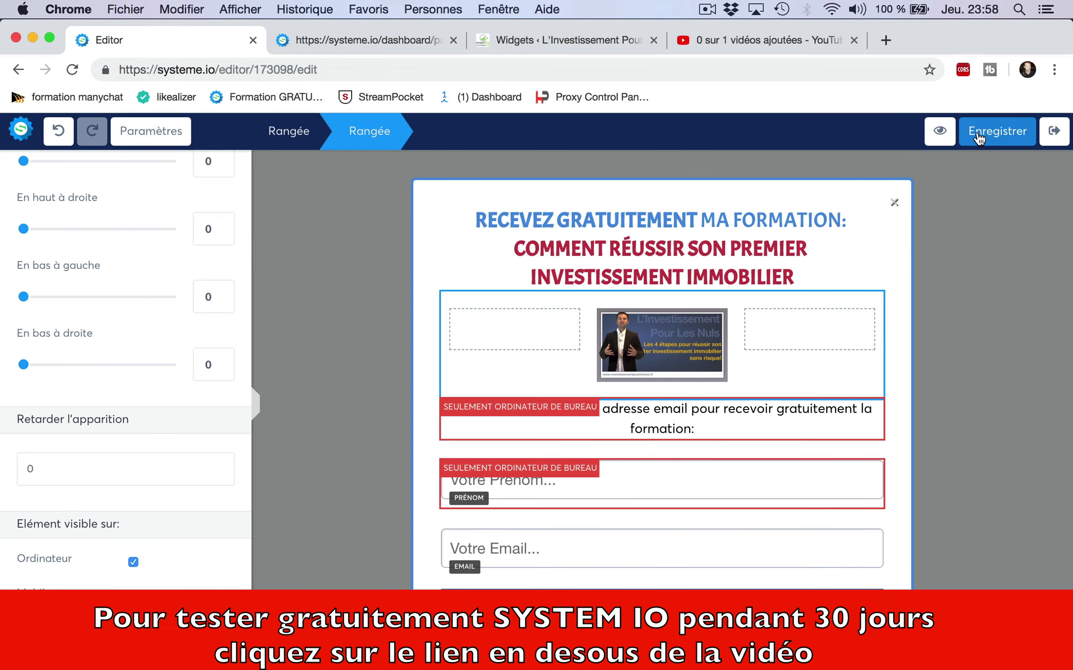
{"action": "left_click", "coordinate": [979, 138]}
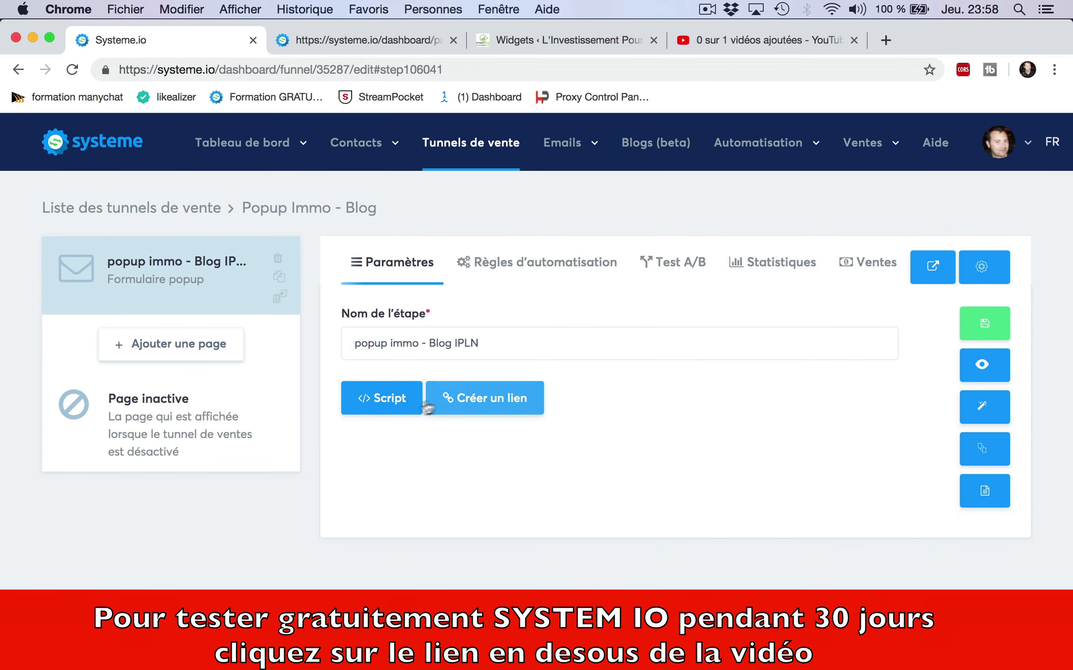
{"action": "left_click", "coordinate": [386, 409]}
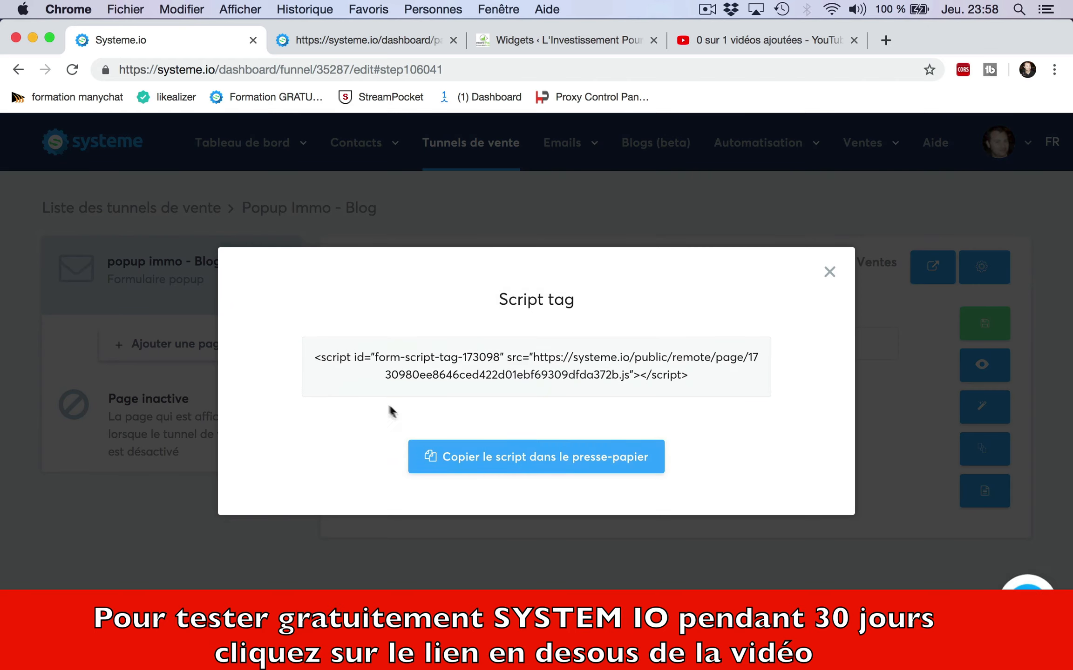
{"action": "left_click", "coordinate": [491, 459]}
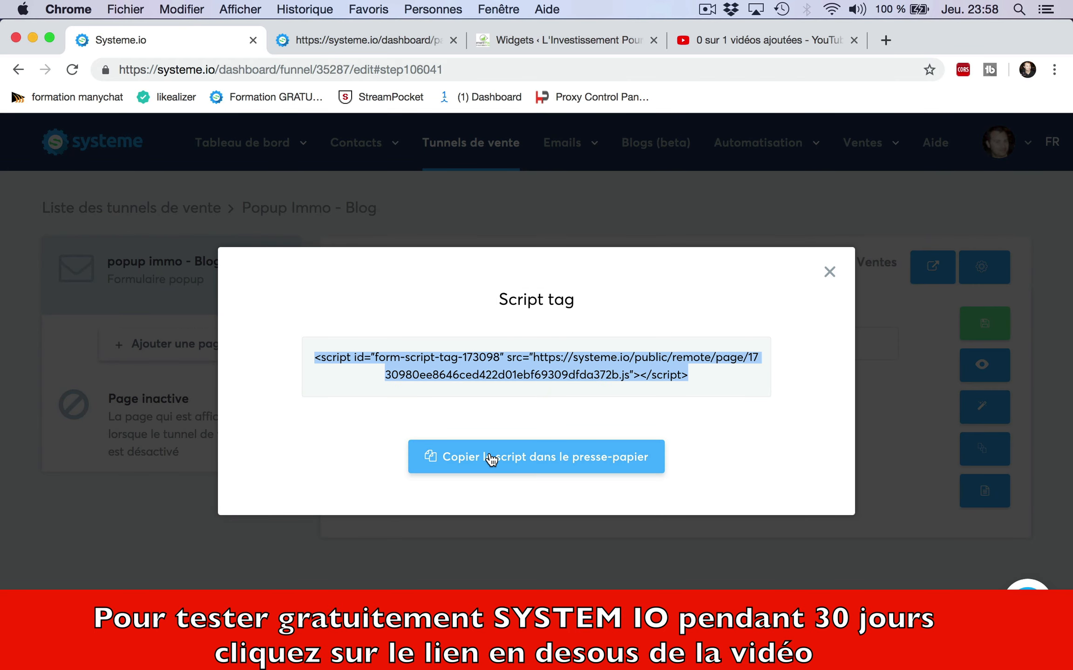
Return to the WordPress Widgets page, check the script in the "pop up" HTML widget and finish editing the widget
{"action": "left_click", "coordinate": [522, 39]}
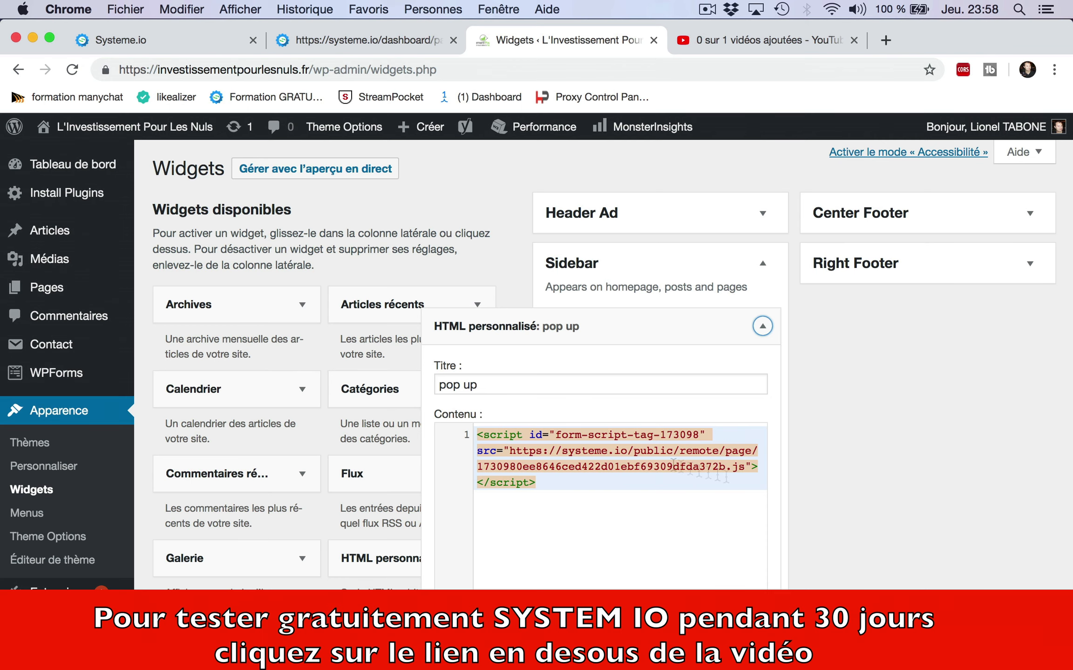
{"action": "scroll", "coordinate": [835, 502], "scroll_direction": "down", "scroll_amount": 3}
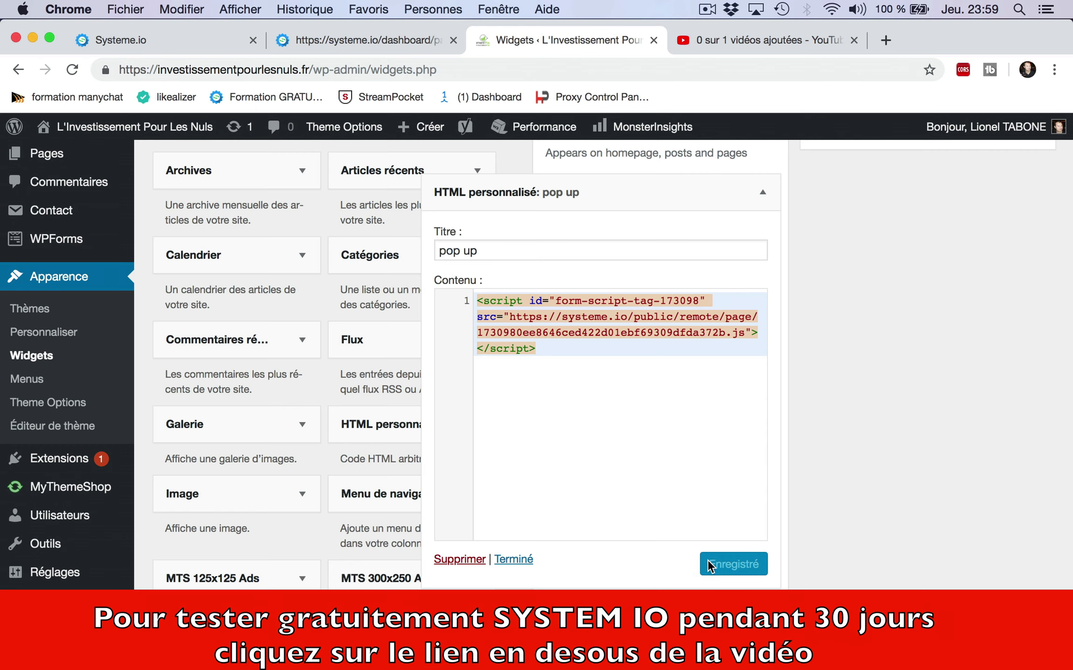
{"action": "left_click", "coordinate": [512, 559]}
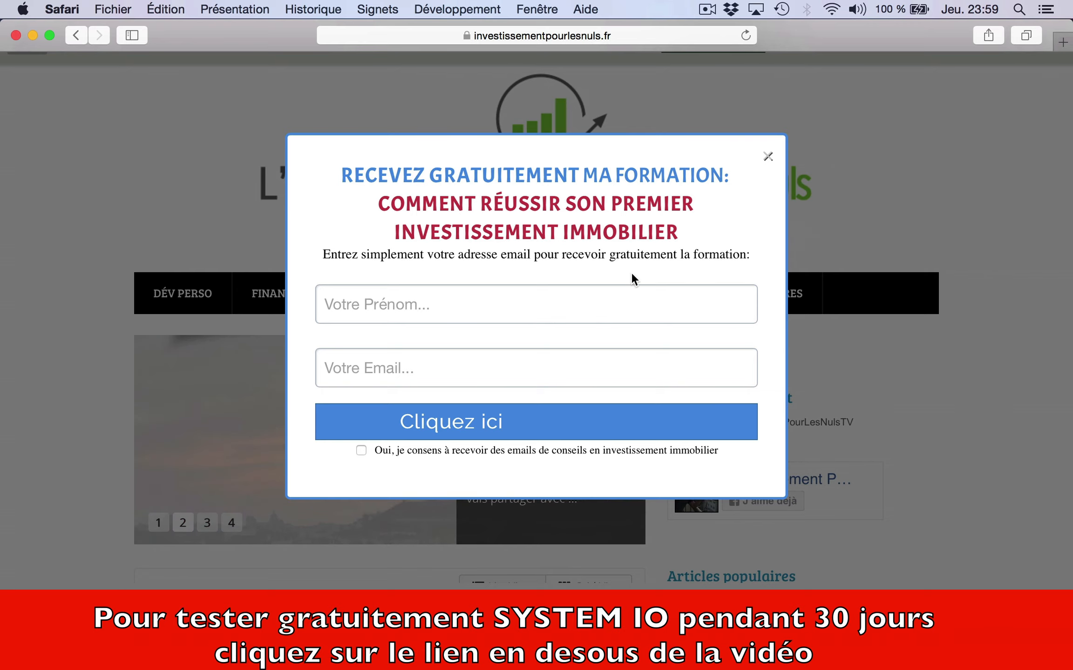
Reload the investissementpourlesnuls.fr blog in Safari to check the live popup
{"action": "left_click", "coordinate": [745, 35]}
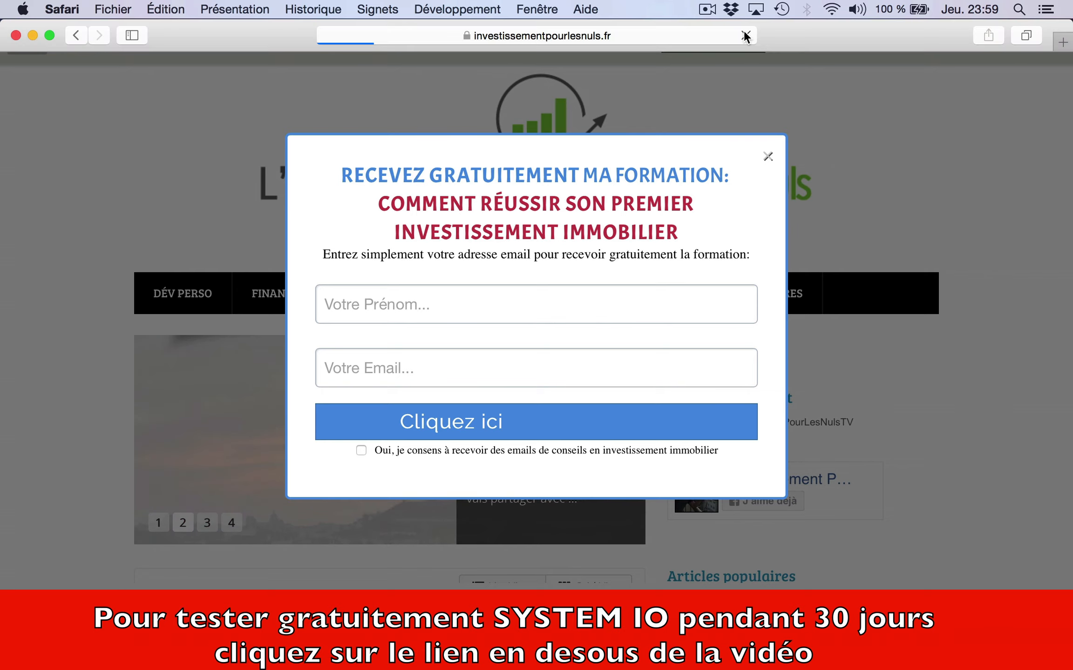